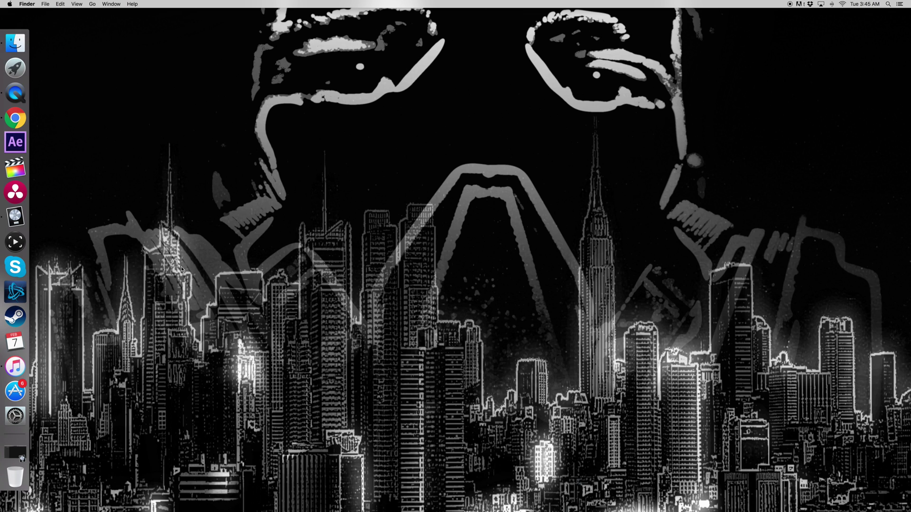
Open GH5 HQ Sample Grade.mov from Movies > Lut Test in QuickTime Player
key("super+shift+h")
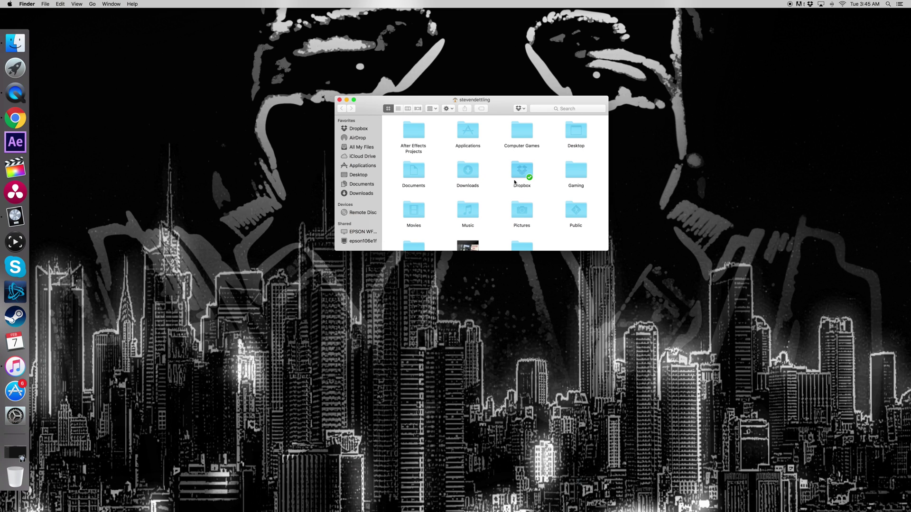
double_click(415, 211)
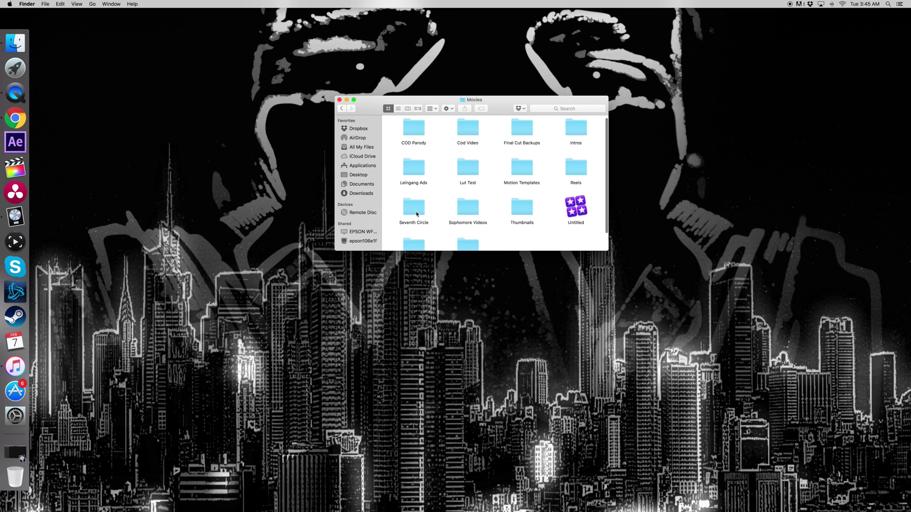
scroll(583, 224, "down", 1)
scroll(473, 167, "down", 3)
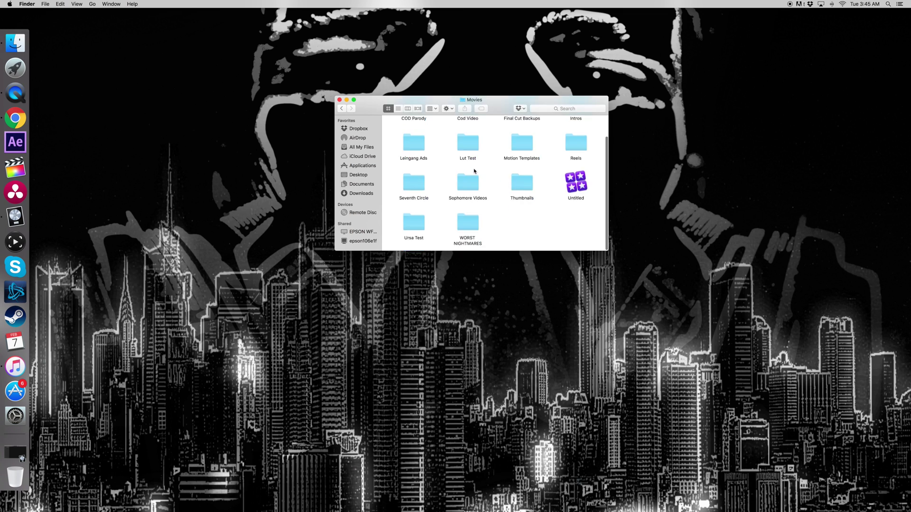
double_click(478, 149)
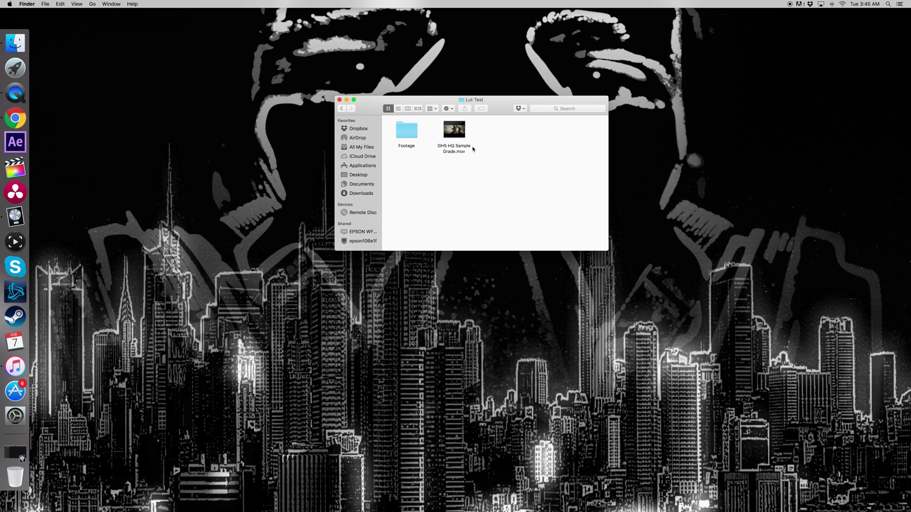
double_click(471, 148)
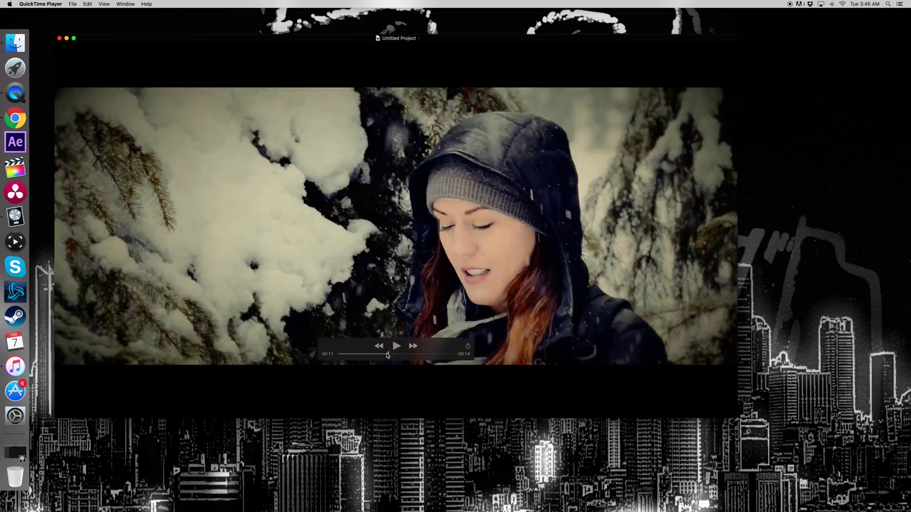
Skip ahead to the waterfall shot, then close QuickTime and the Lut Test folder window
left_click_drag(388, 356, 403, 355)
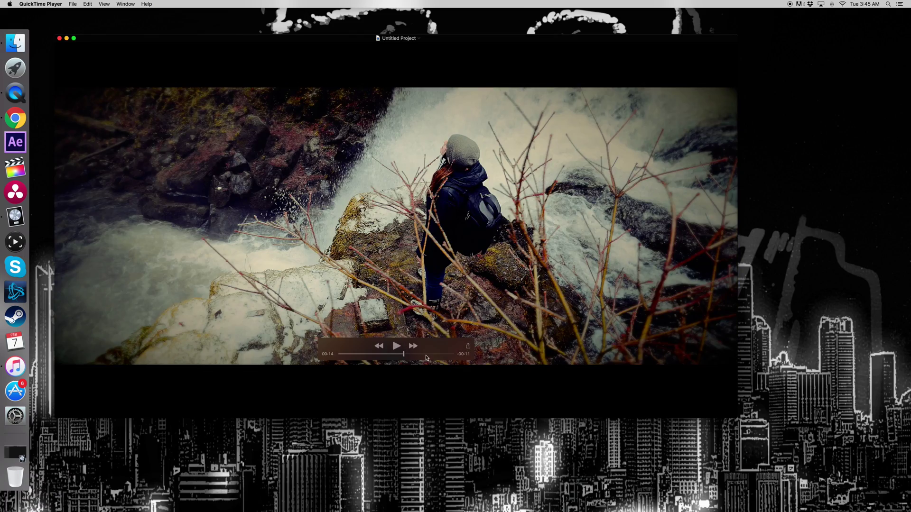
left_click(59, 38)
left_click(441, 208)
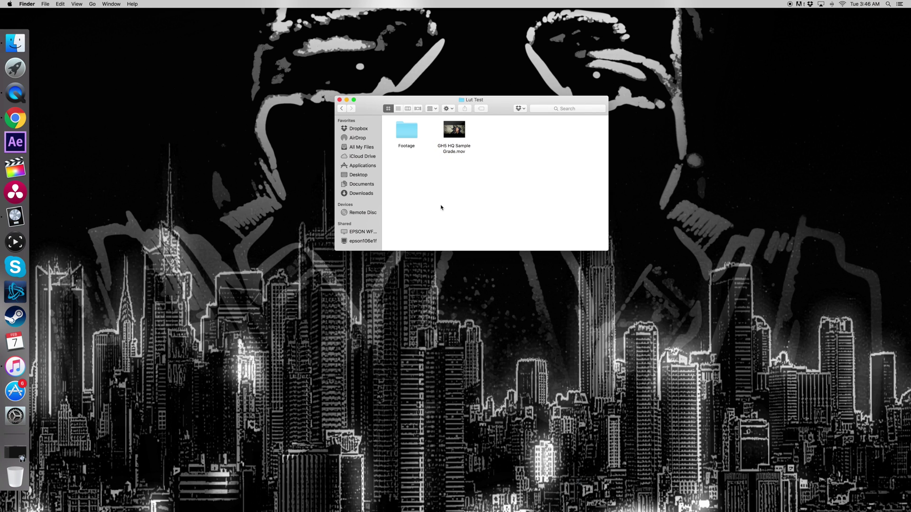
left_click(339, 100)
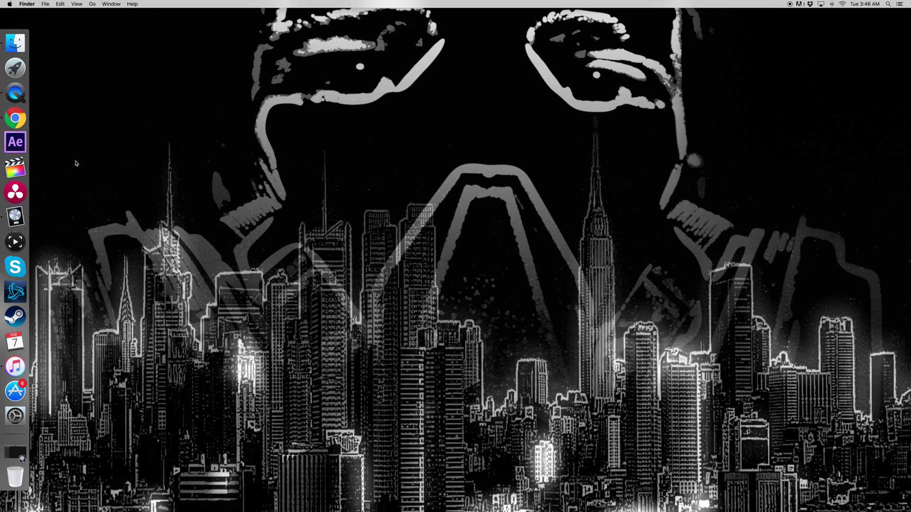
Launch DaVinci Resolve and open Untitled Project from the Project Manager
left_click(21, 196)
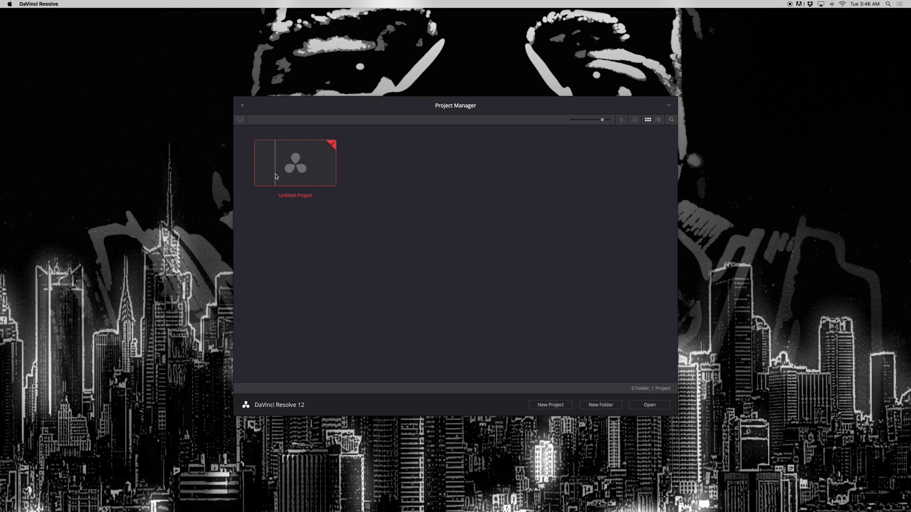
double_click(269, 179)
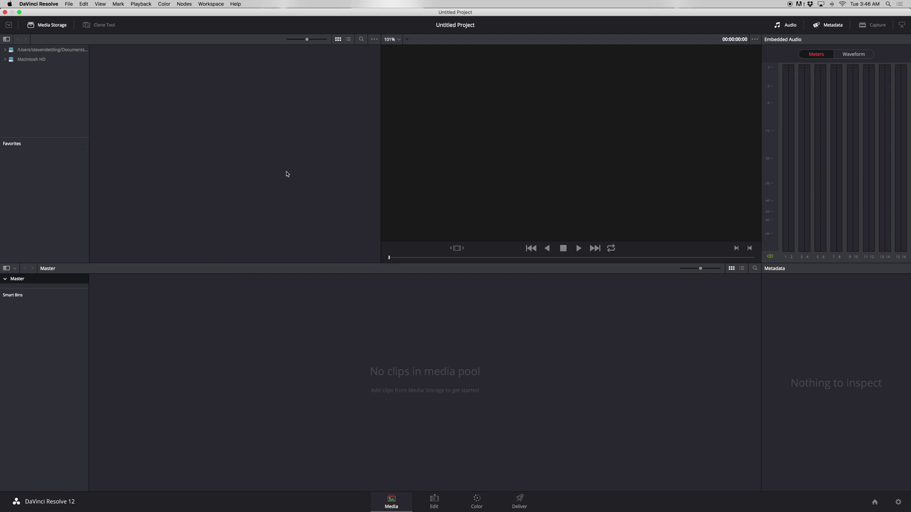
Add the 60p Waterfall and Snow Handheld clips from Lut Test > Footage, then go to the Edit page
left_click(24, 60)
double_click(260, 65)
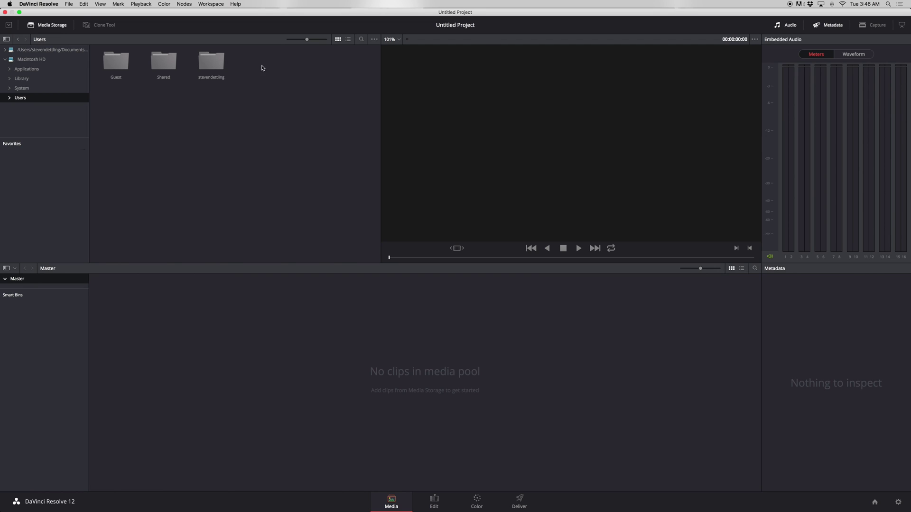
double_click(211, 62)
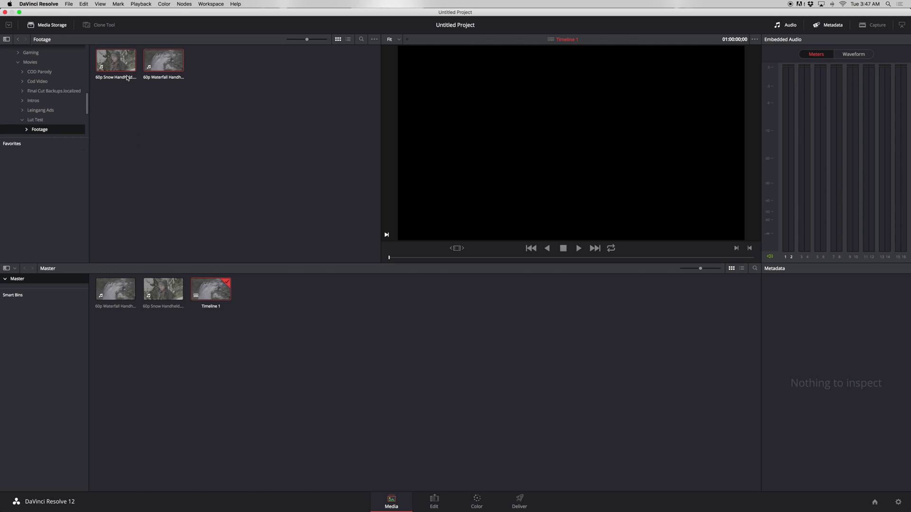
scroll(37, 66, "up", 10)
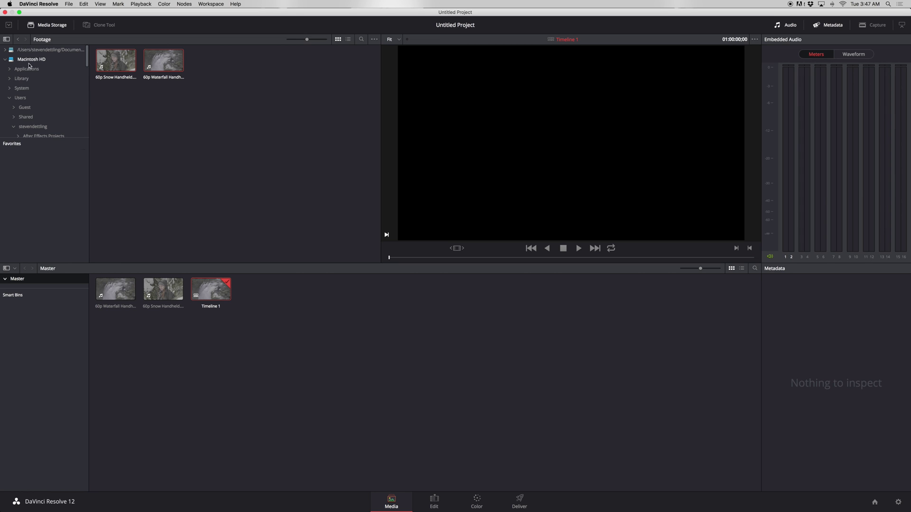
scroll(52, 95, "down", 5)
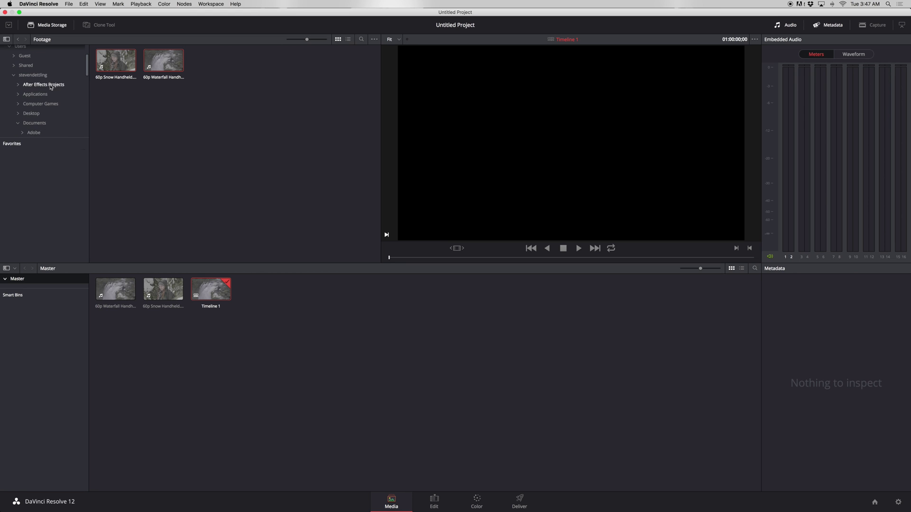
scroll(59, 118, "down", 6)
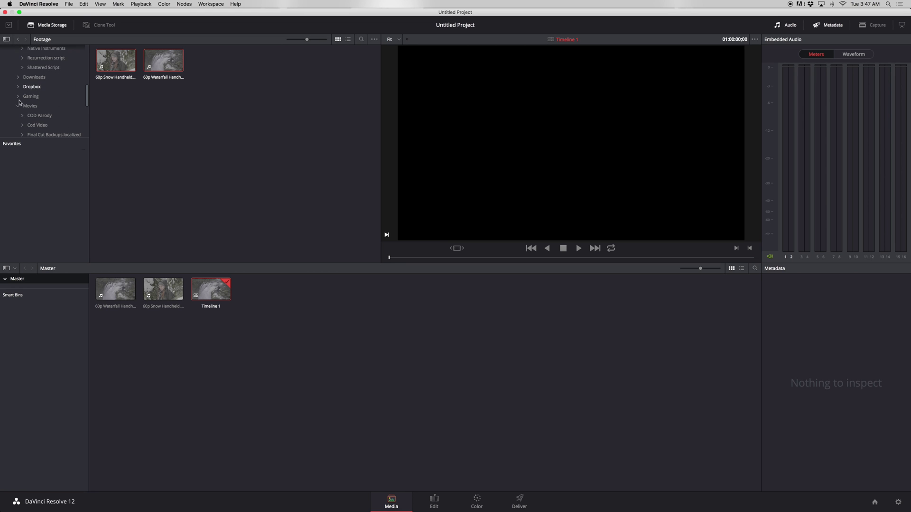
left_click(434, 502)
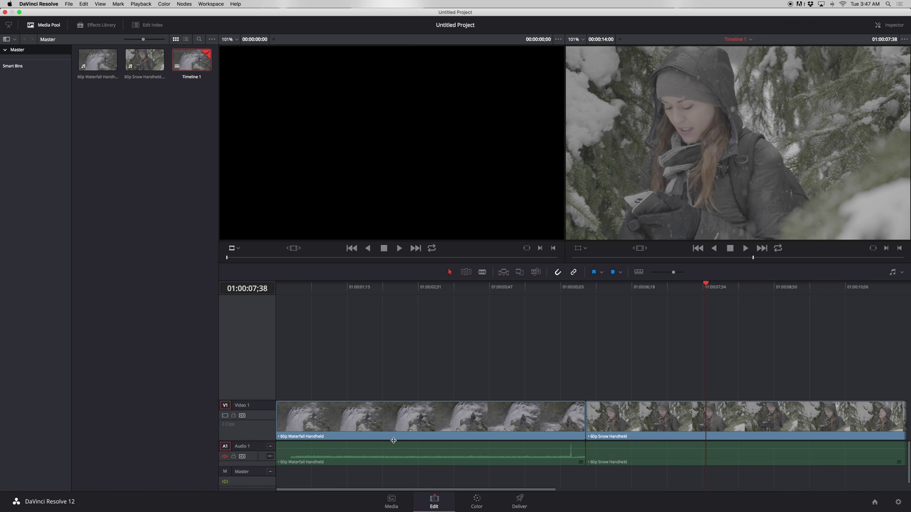
Scrub Timeline 1 through the Waterfall and Snow clips, then move to the Color page
left_click_drag(322, 286, 548, 328)
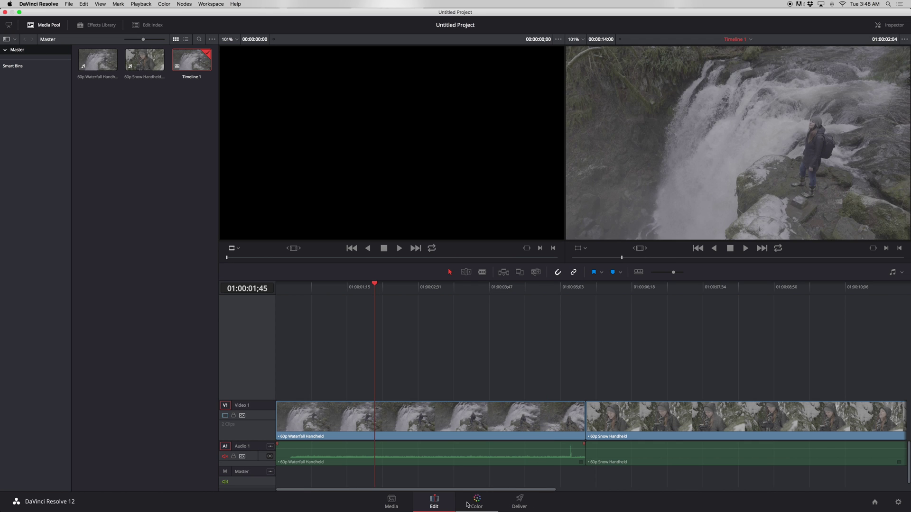
left_click(493, 501)
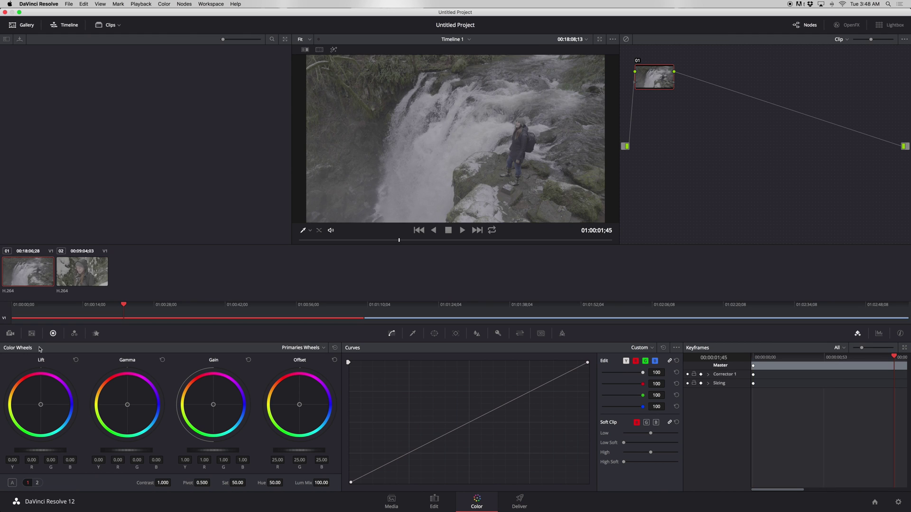
Select clip 02, the Snow clip, for grading after scrubbing through both clips
left_click(11, 337)
left_click(53, 334)
left_click(82, 266)
left_click_drag(365, 306, 114, 306)
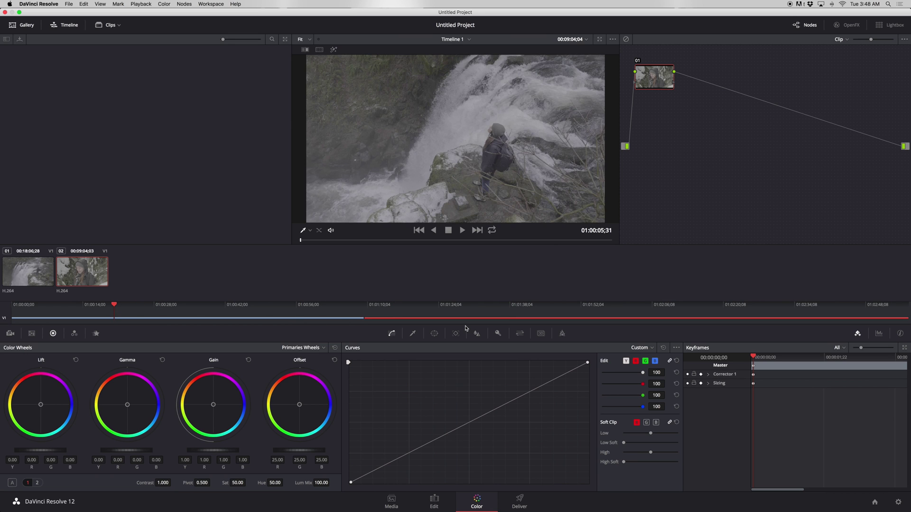
key("Up")
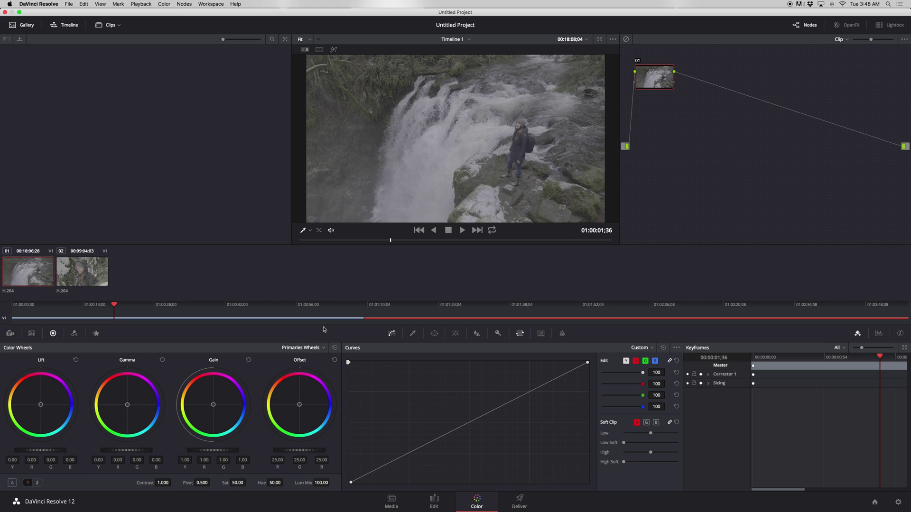
left_click_drag(128, 303, 650, 306)
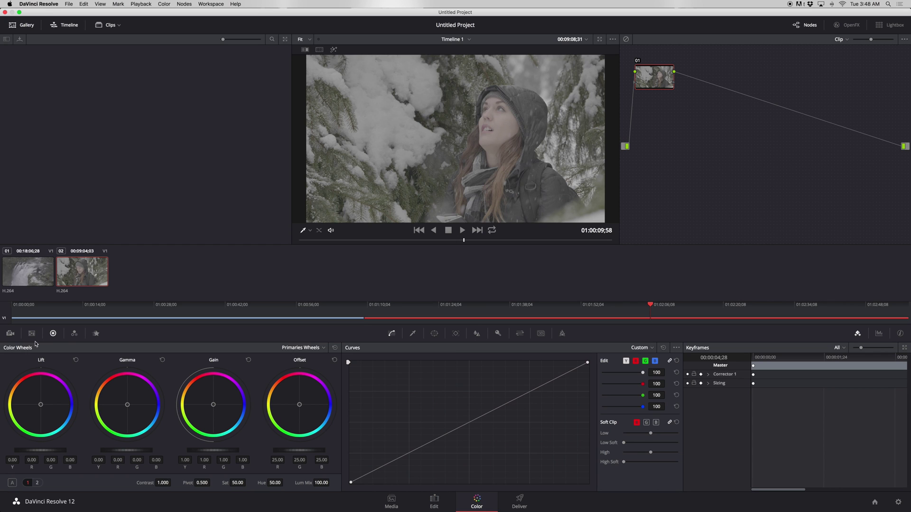
right_click(650, 82)
Add serial node 02 after node 01 using Option+S
left_click(681, 57)
left_click(191, 3)
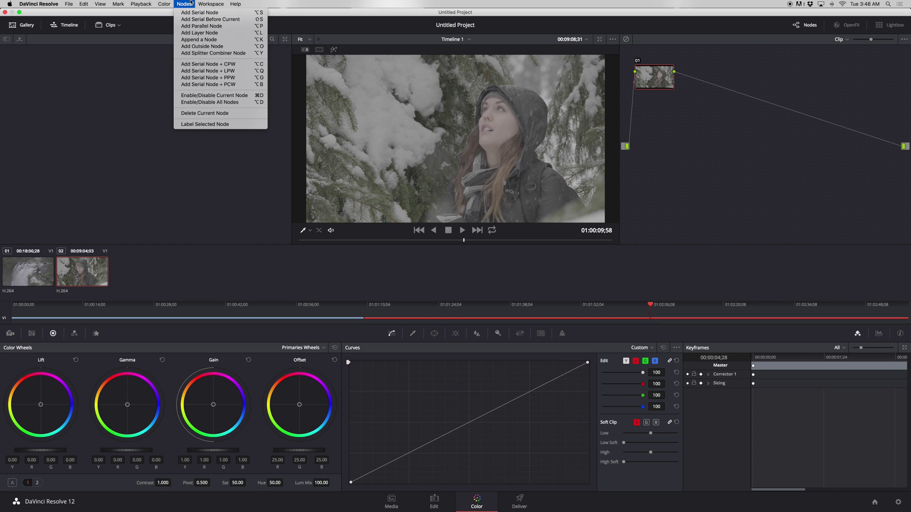
left_click(271, 131)
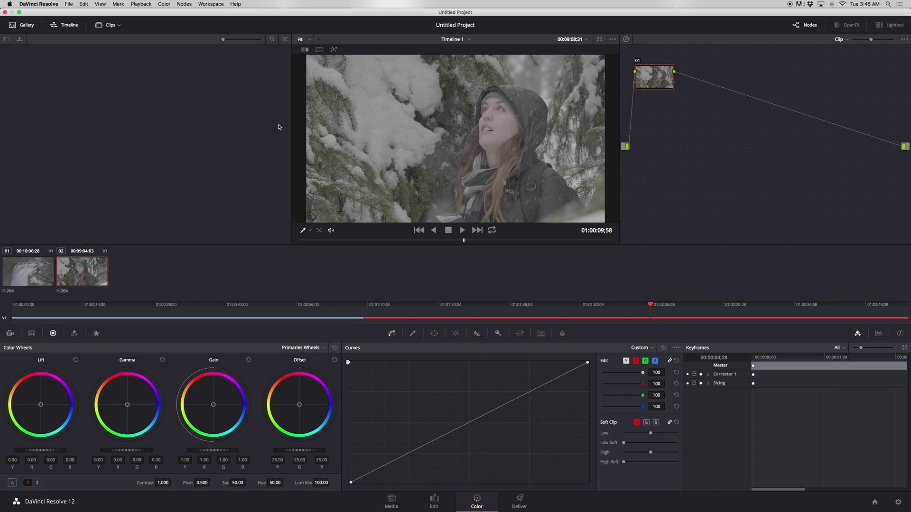
key("alt+s")
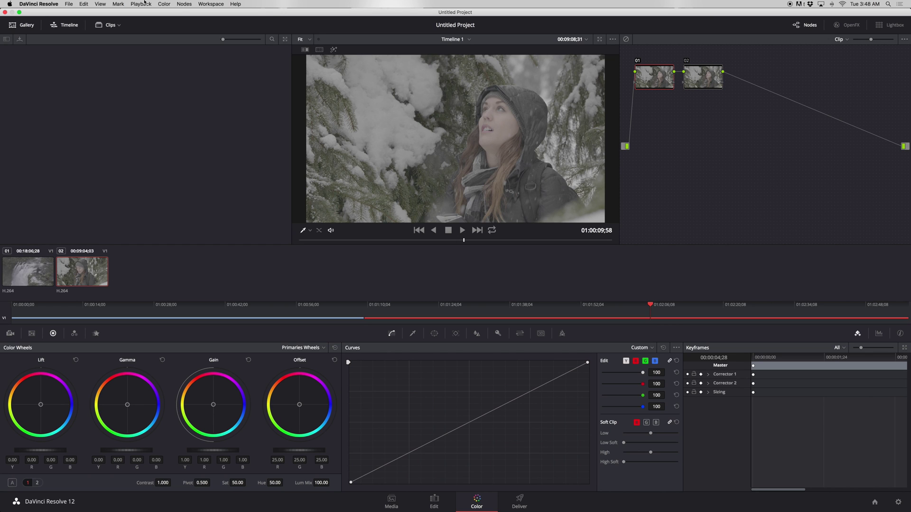
left_click(210, 3)
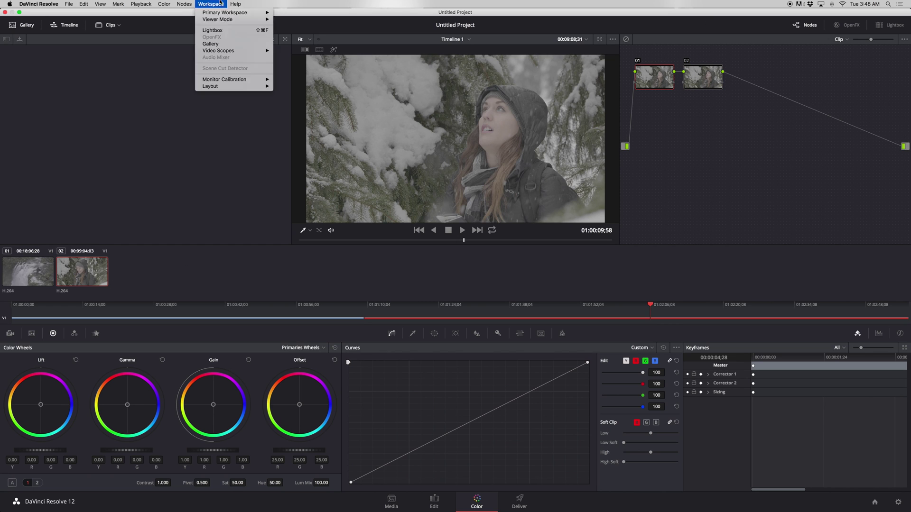
Turn on the video scopes via Workspace > Video Scopes
left_click(703, 109)
left_click(217, 3)
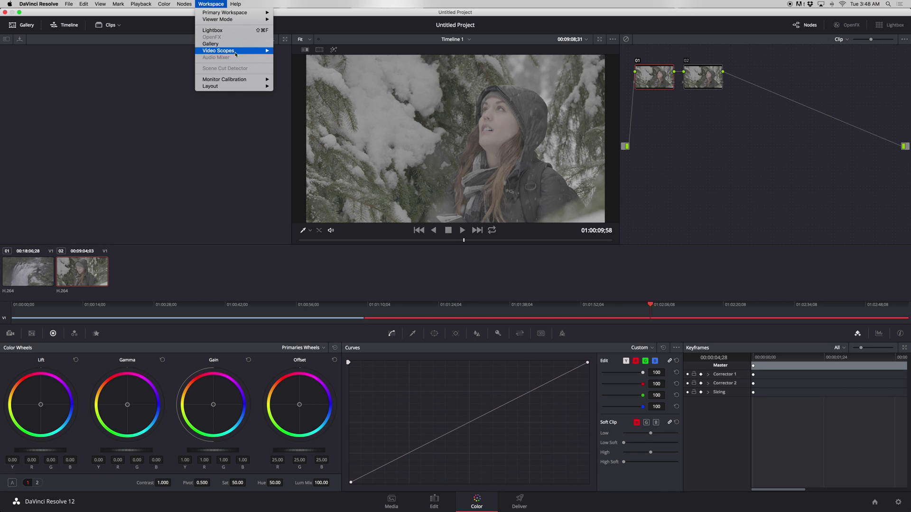
mouse_move(246, 50)
left_click(284, 50)
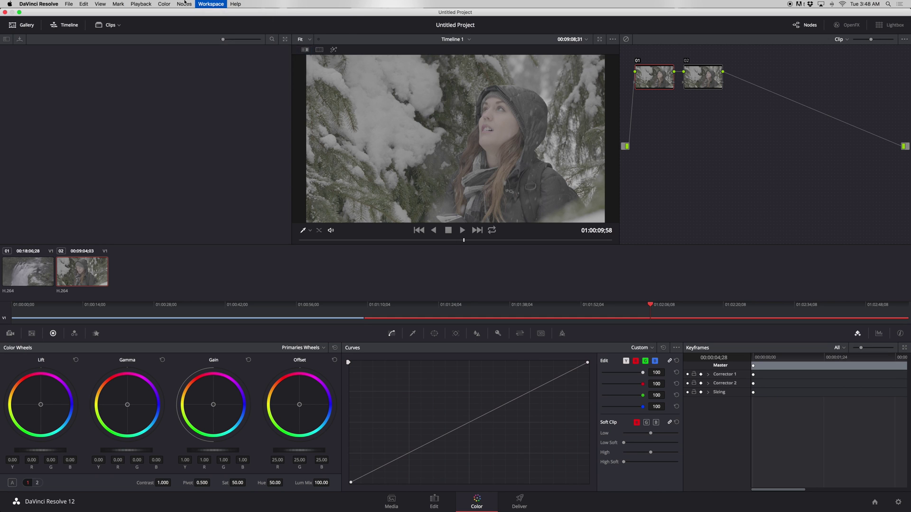
Move the scopes window to the left screen edge and raise Offset to 32.45
left_click(210, 4)
mouse_move(232, 52)
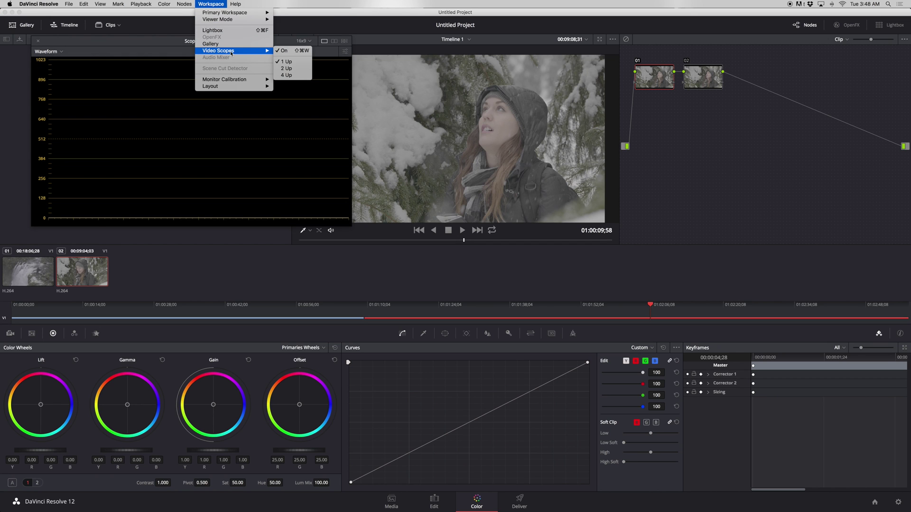
left_click(247, 233)
left_click_drag(214, 42, 181, 42)
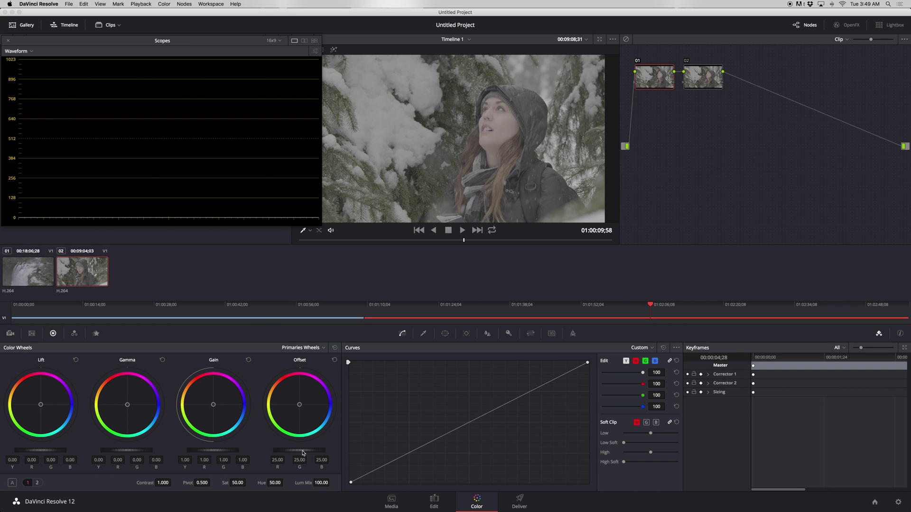
left_click_drag(303, 452, 403, 450)
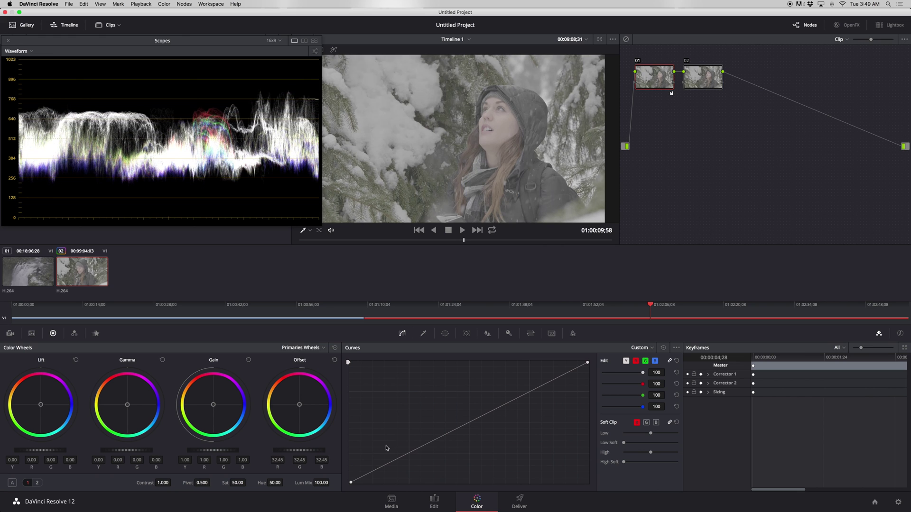
Switch the colour wheels to Log mode and lift Offset to 34.65
left_click(306, 348)
left_click(310, 371)
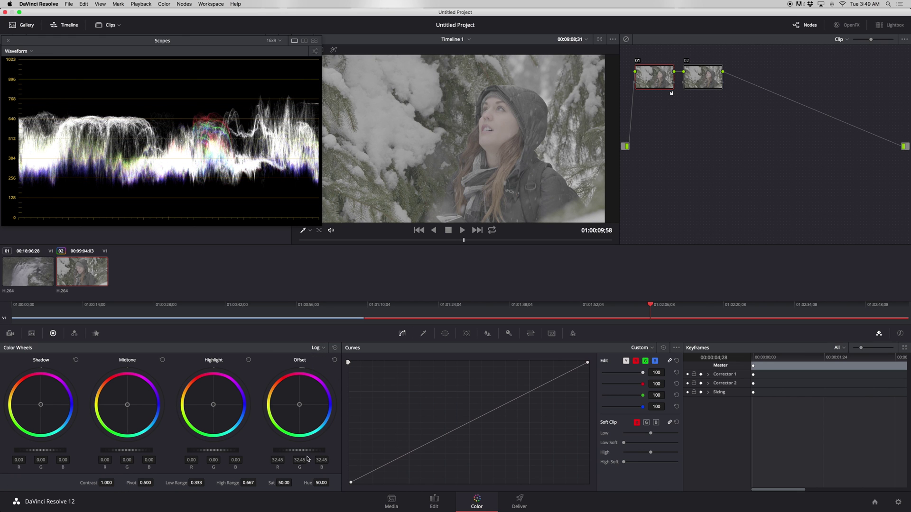
mouse_move(328, 454)
left_mouse_down()
mouse_move(361, 454)
mouse_move(337, 451)
left_mouse_up()
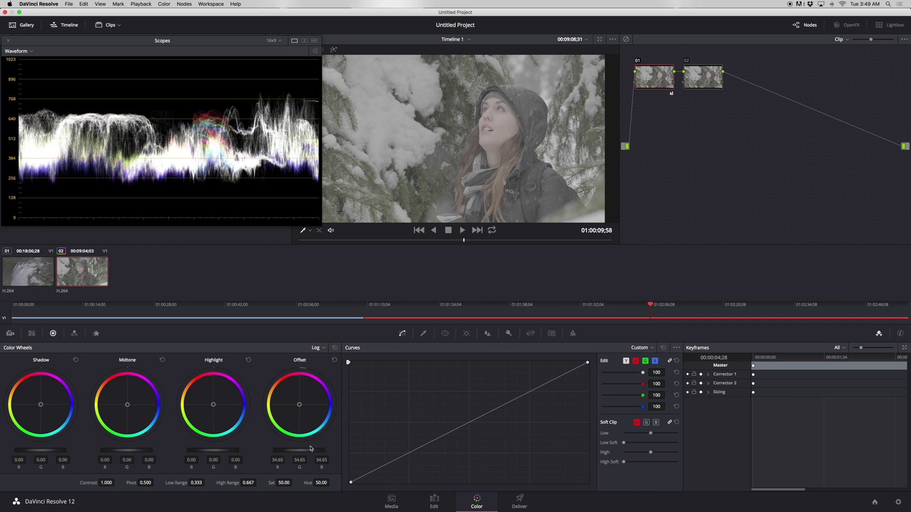
right_click(653, 80)
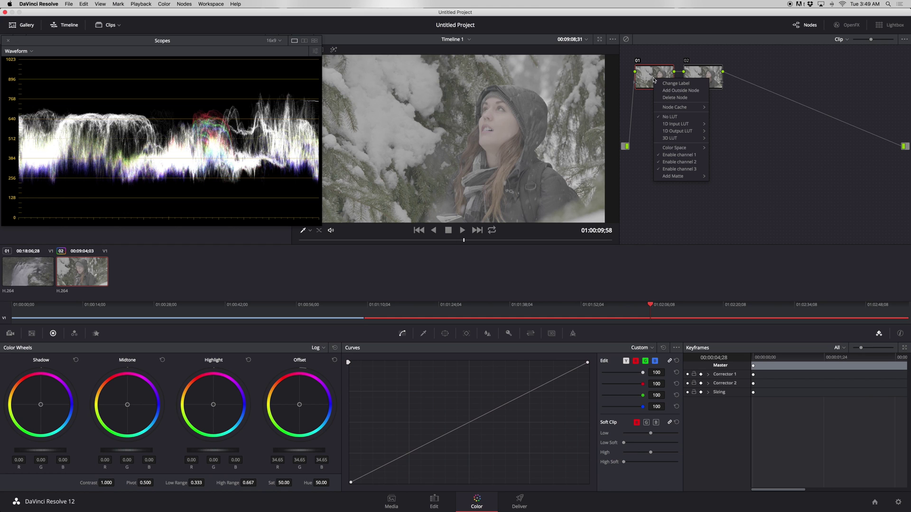
Apply the SLOG2_Fuji Pro 400_FPE 3D LUT to node 01
mouse_move(670, 138)
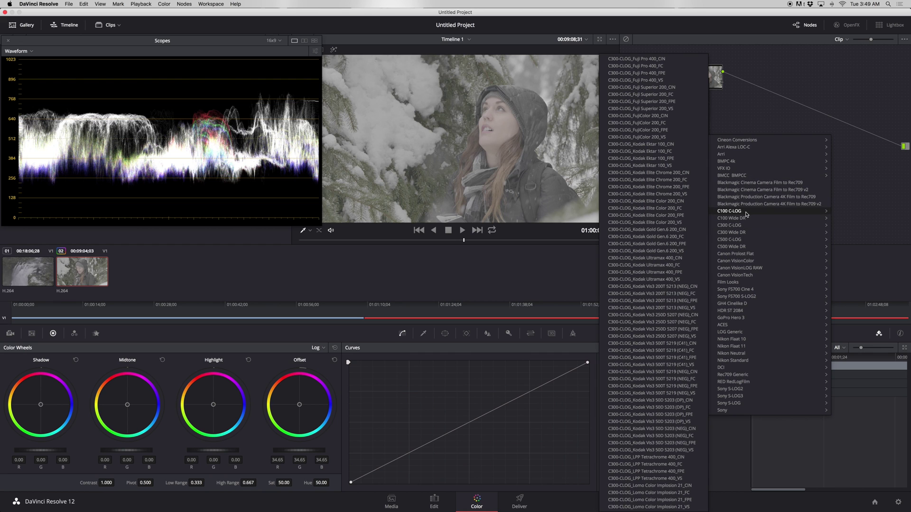
mouse_move(763, 230)
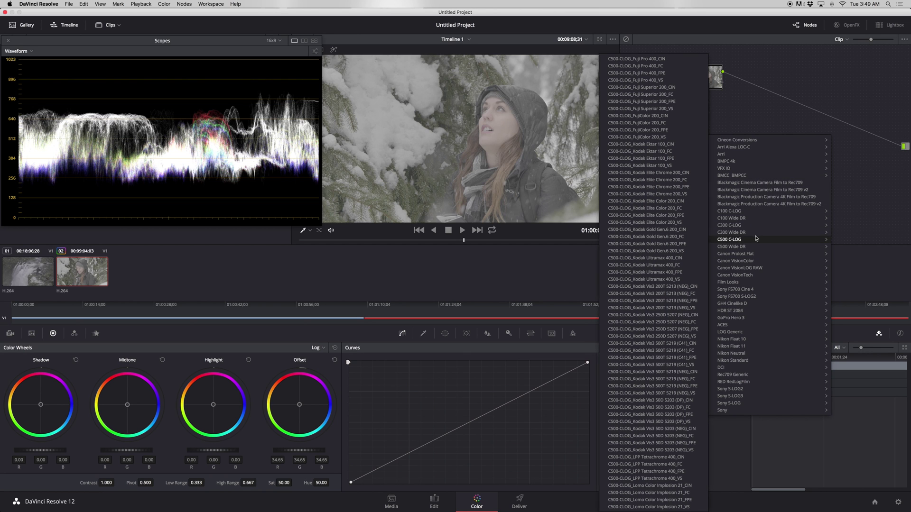
mouse_move(752, 290)
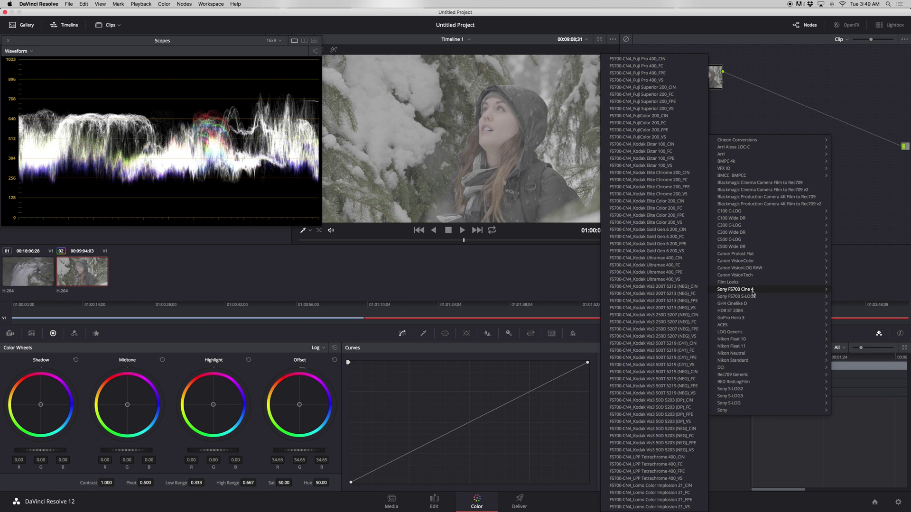
mouse_move(755, 261)
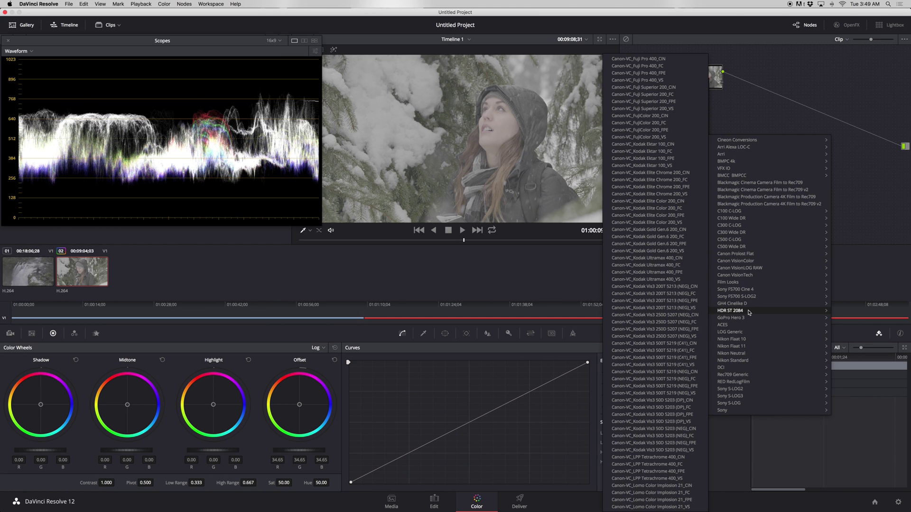
mouse_move(749, 311)
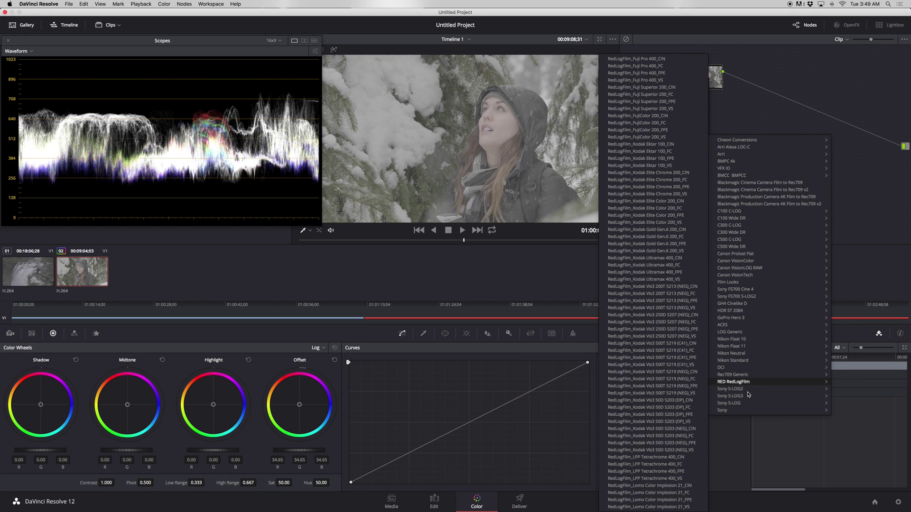
mouse_move(751, 392)
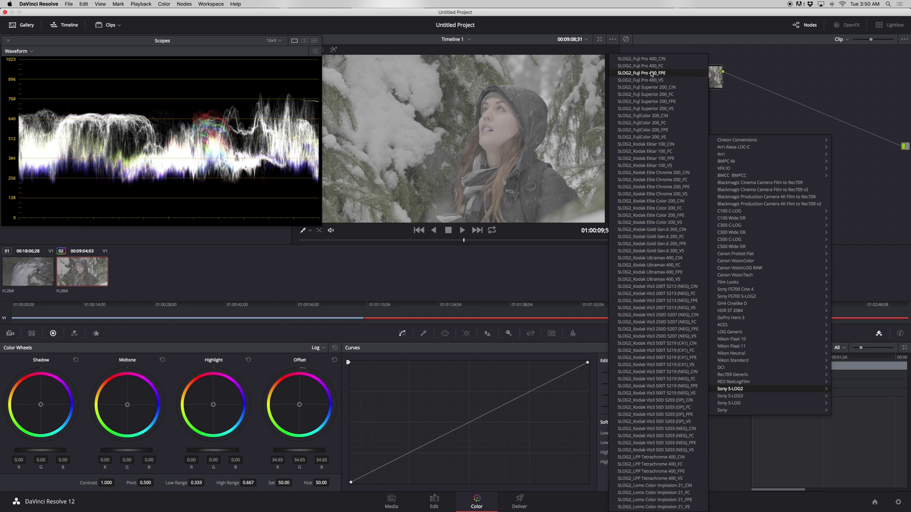
left_click(673, 74)
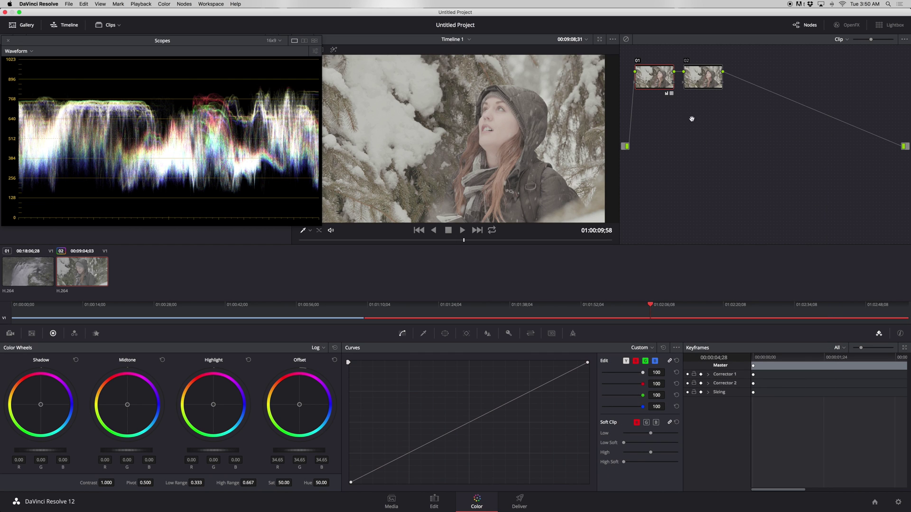
Replace it with the SLOG2_Kodak Gold Gen.6 200_FPE LUT
right_click(666, 78)
mouse_move(693, 137)
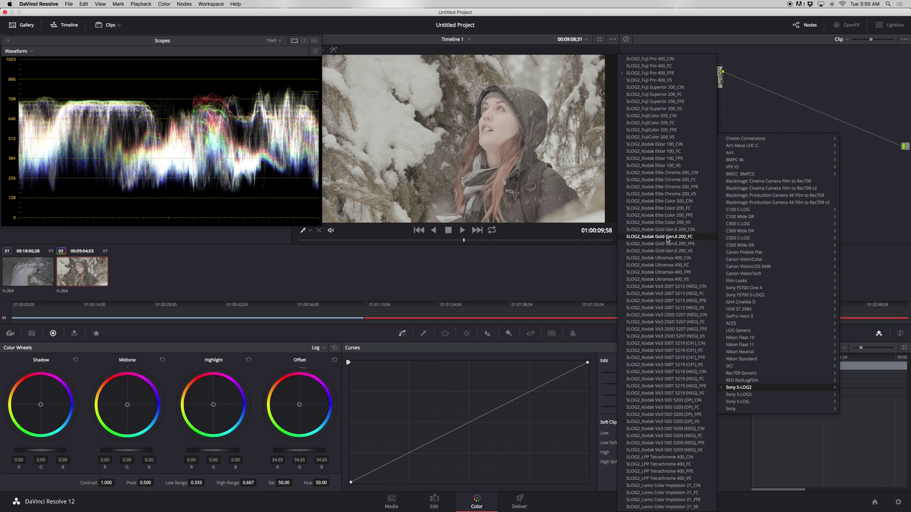
left_click(686, 245)
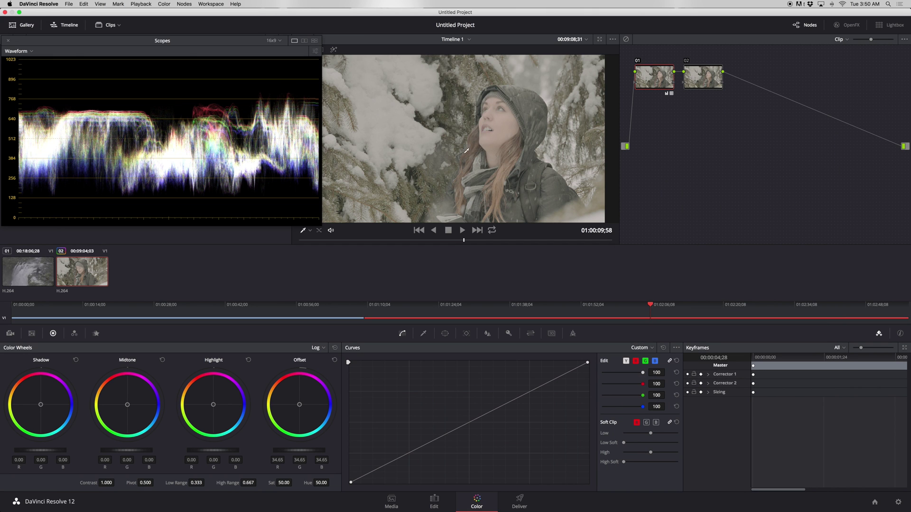
Settle on a different Sony S-LOG2 film-emulation LUT for node 01
right_click(647, 86)
mouse_move(664, 145)
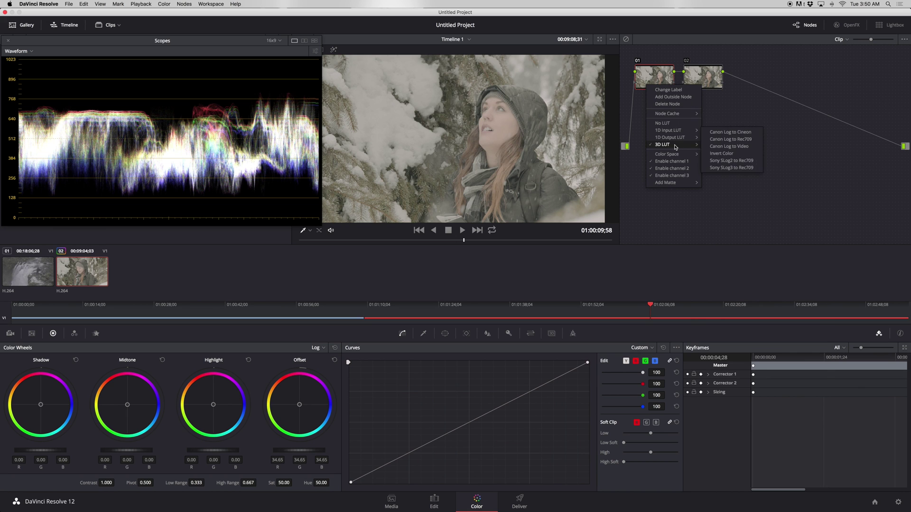
mouse_move(748, 178)
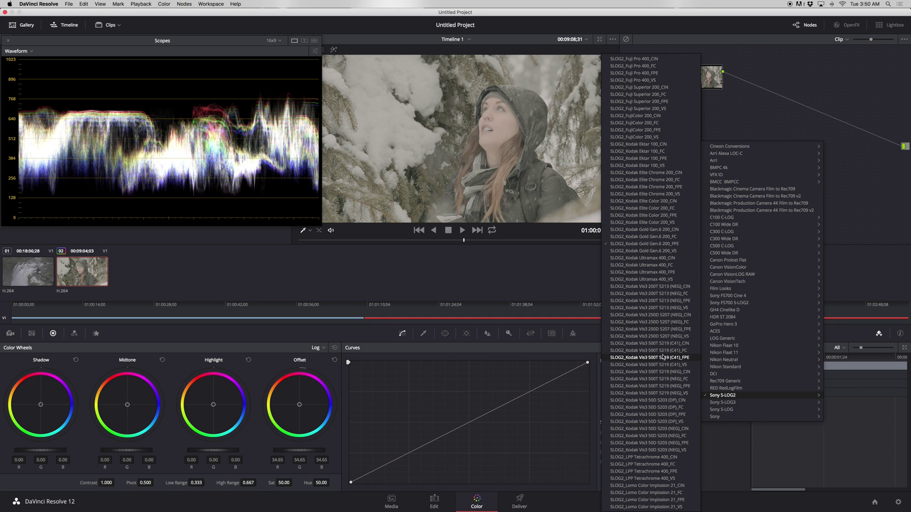
left_click(669, 211)
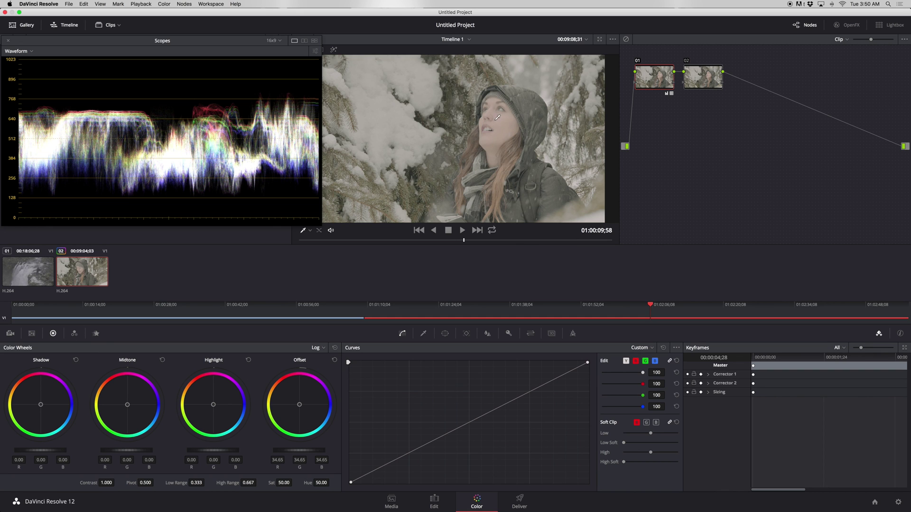
Raise Contrast to 1.400 and rebalance the Shadow and Offset master wheels, checking an earlier frame
left_click_drag(116, 482, 110, 484)
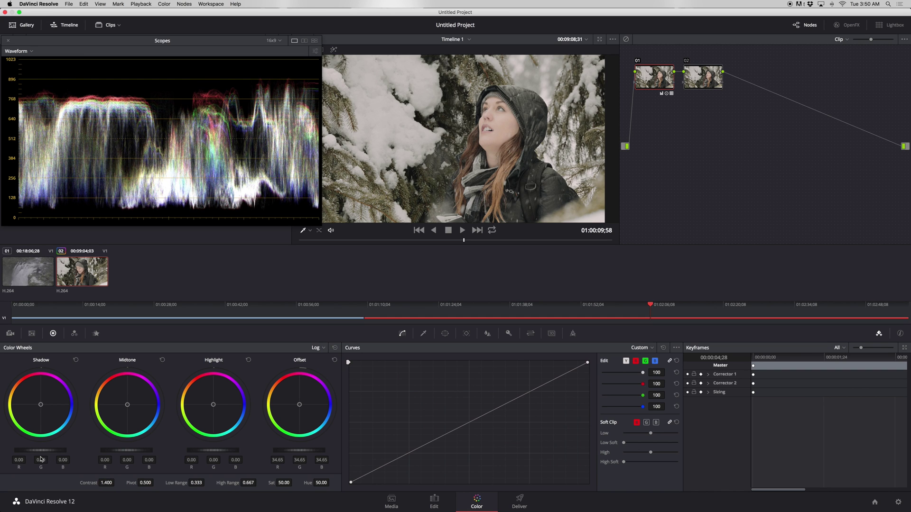
left_click_drag(56, 450, 28, 451)
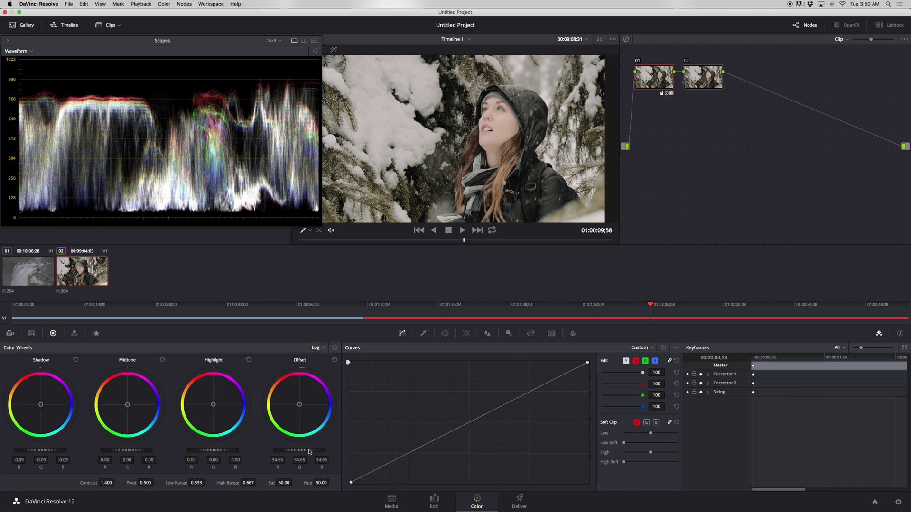
left_click_drag(310, 451, 272, 450)
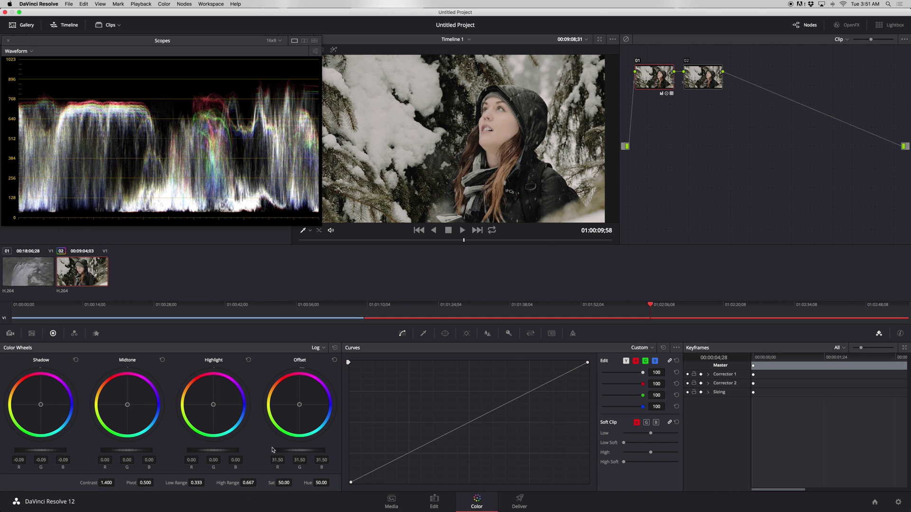
left_click_drag(407, 246, 451, 241)
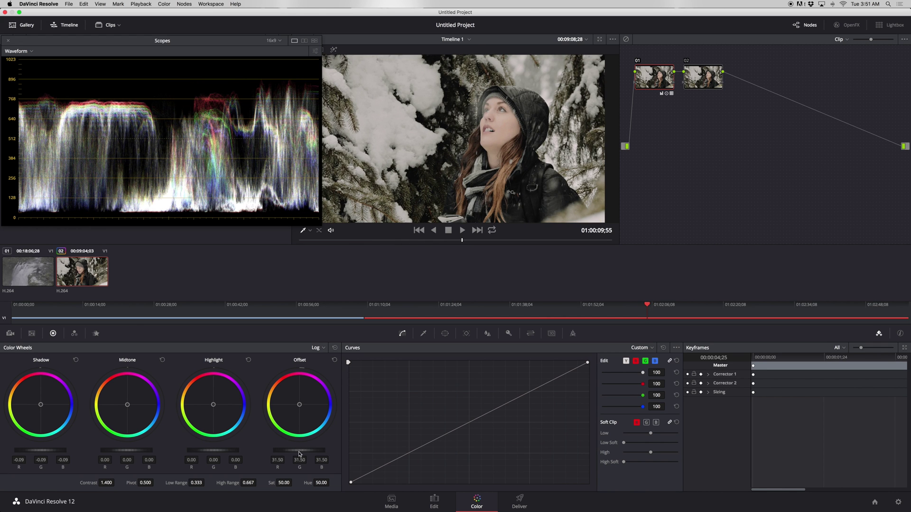
left_click_drag(300, 454, 334, 449)
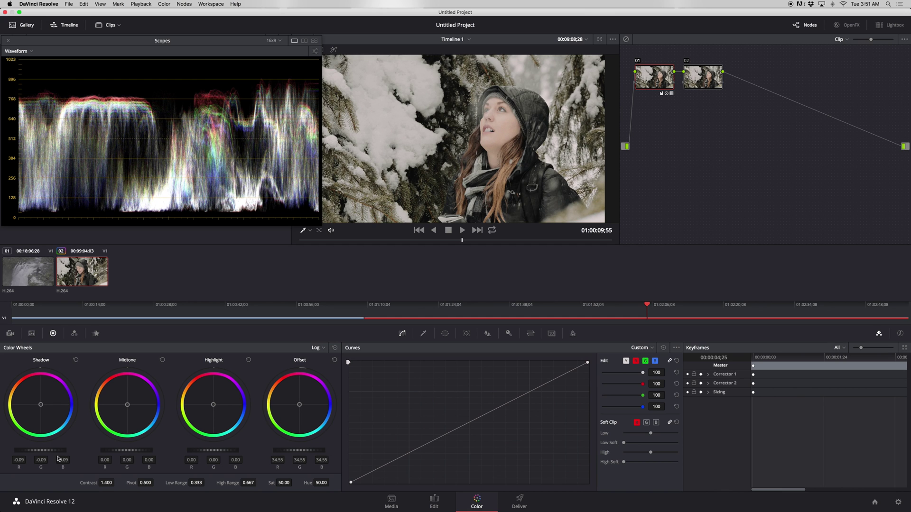
left_click_drag(50, 453, 69, 454)
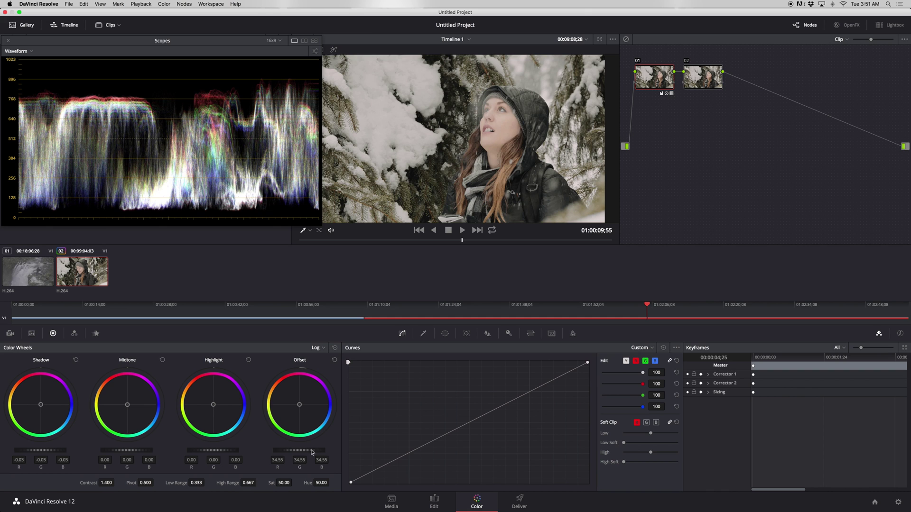
left_click_drag(313, 451, 306, 451)
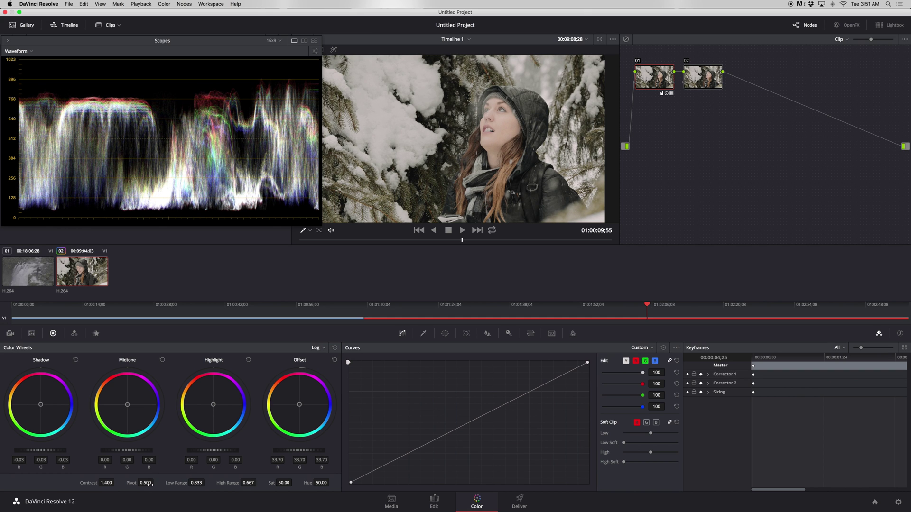
Reset the contrast Pivot to 0.500, brighten the midtones slightly and lift Highlights to 0.06
left_click_drag(156, 482, 154, 482)
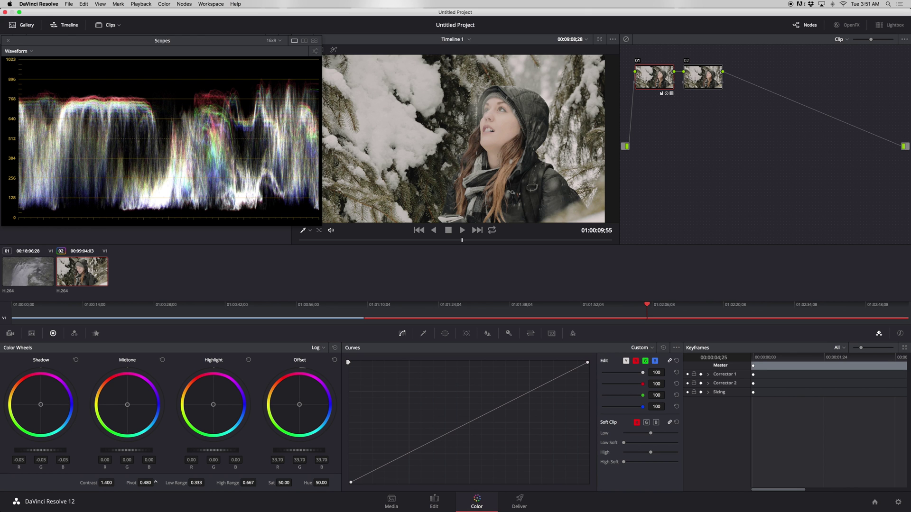
left_click_drag(156, 482, 154, 482)
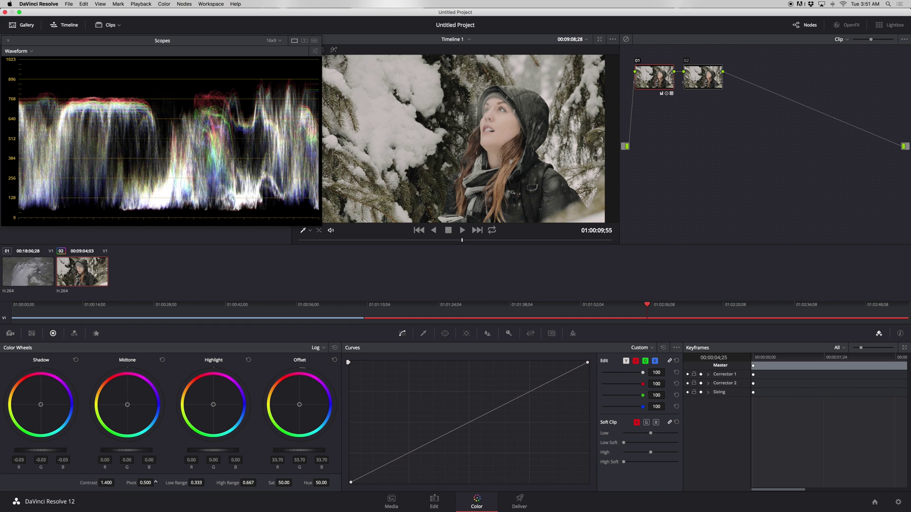
double_click(148, 483)
mouse_move(136, 451)
left_mouse_down()
mouse_move(173, 452)
mouse_move(132, 452)
left_mouse_up()
mouse_move(222, 452)
left_mouse_down()
mouse_move(251, 452)
mouse_move(238, 450)
left_mouse_up()
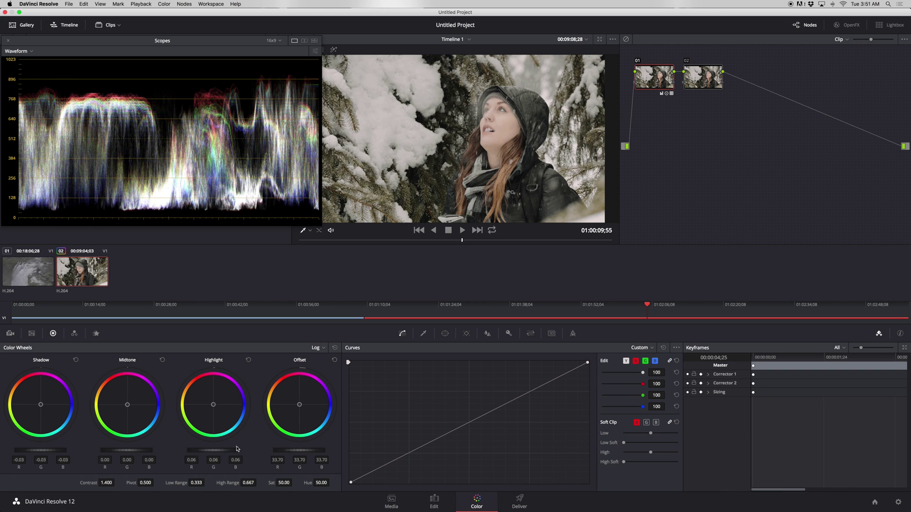
Switch the Blur palette to Sharpen mode and lower the linked Radius sliders to 0.46
left_click(489, 334)
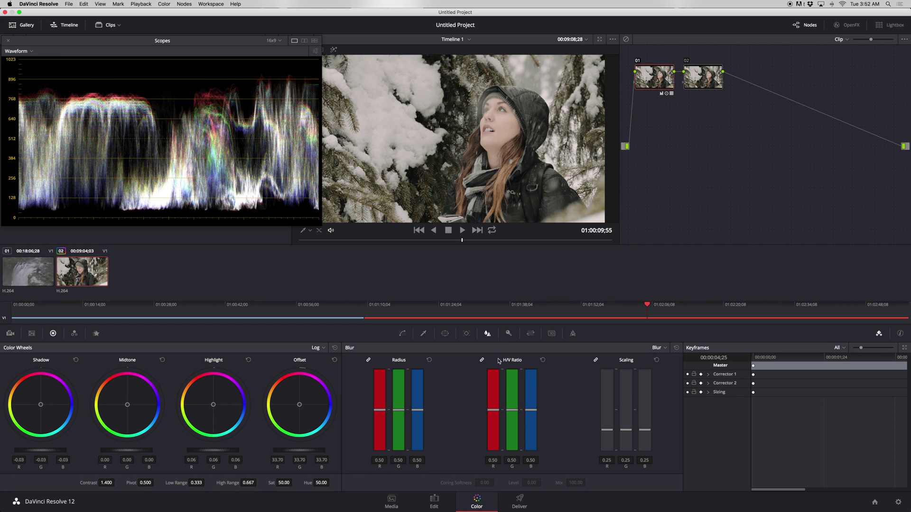
left_click(659, 350)
left_click(671, 370)
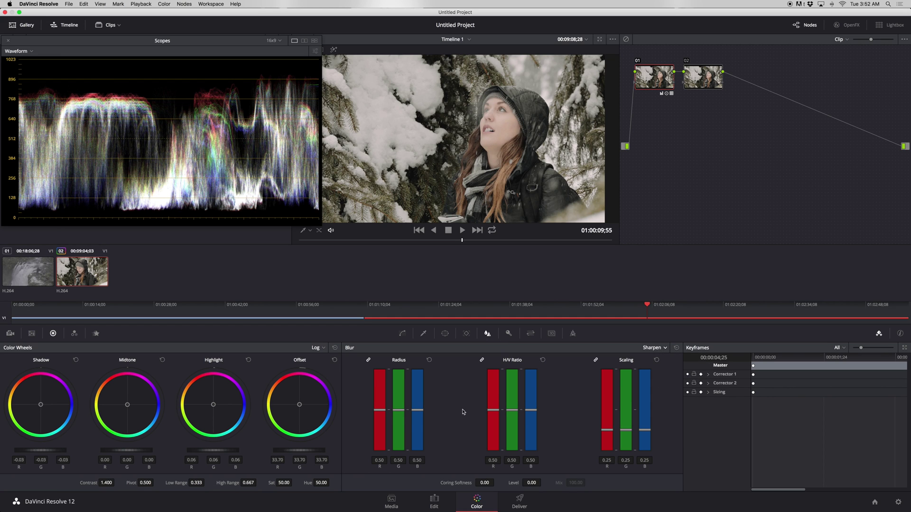
left_click_drag(415, 414, 414, 415)
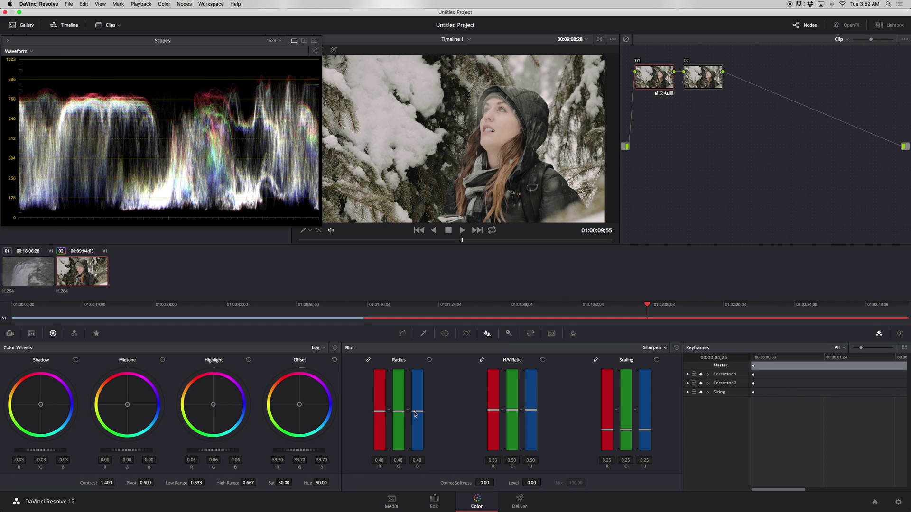
double_click(414, 416)
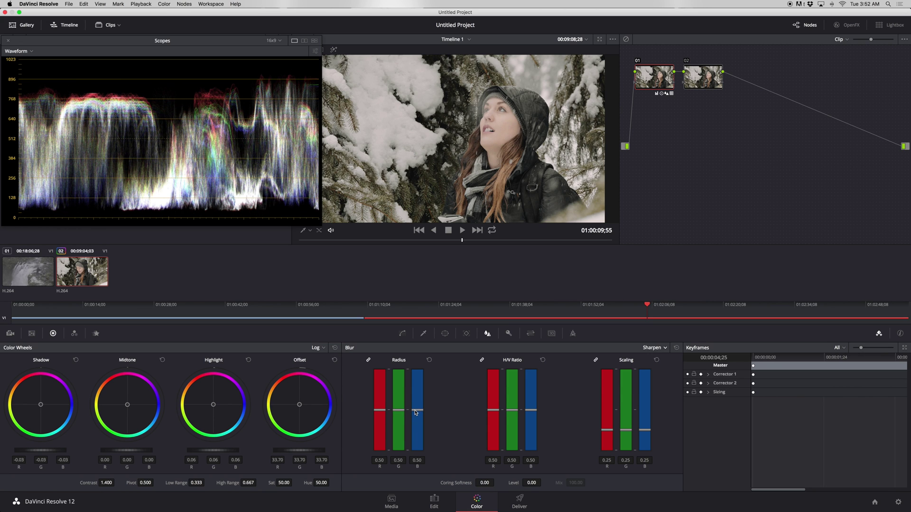
mouse_move(419, 417)
left_mouse_down()
mouse_move(418, 435)
mouse_move(421, 415)
left_mouse_up()
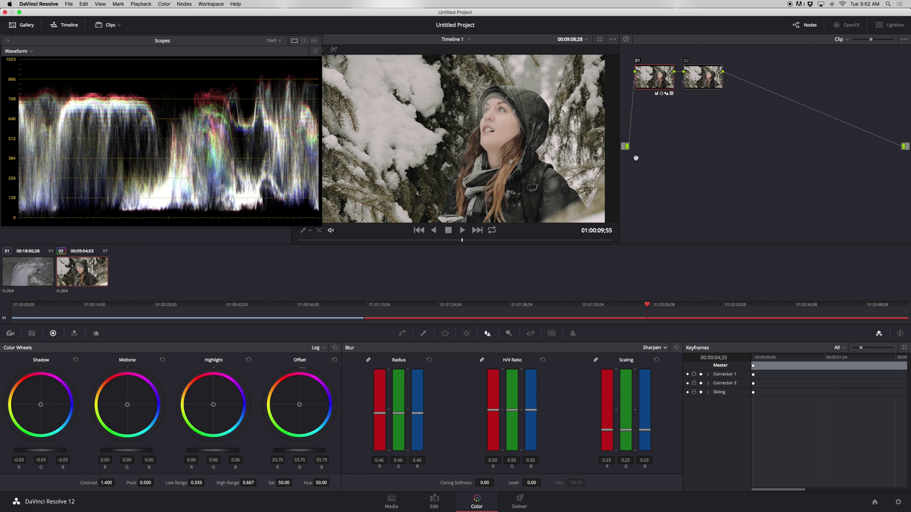
On node 02, raise the RGB Mixer red, green and blue output gains to 2.00
left_click(702, 81)
left_click(74, 334)
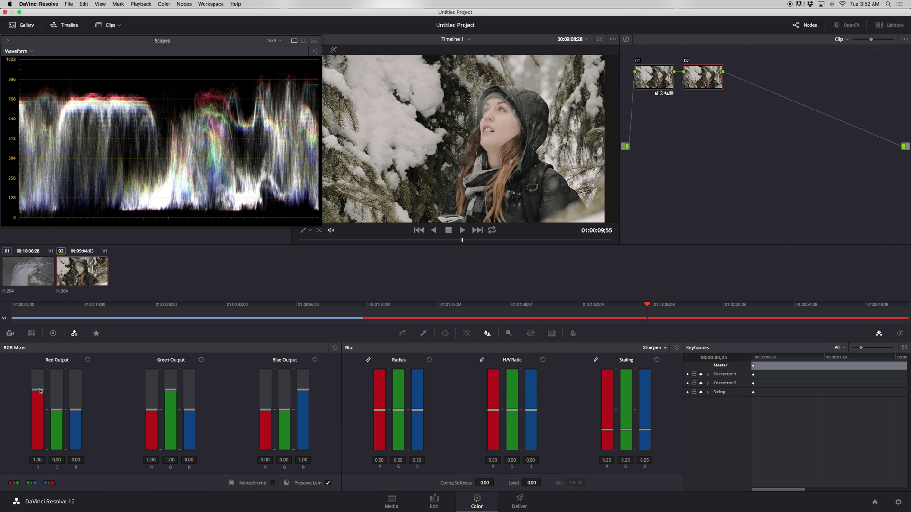
left_click_drag(40, 394, 40, 365)
left_click_drag(171, 390, 174, 339)
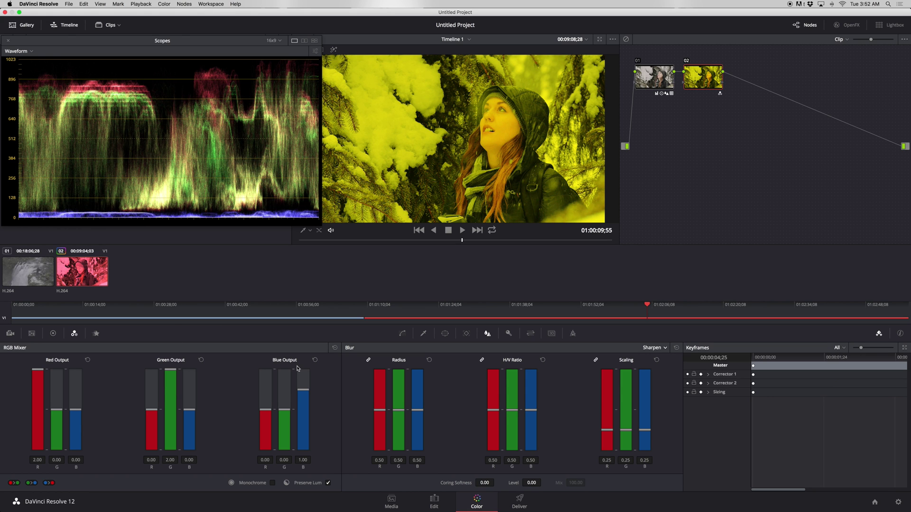
left_click_drag(299, 389, 303, 370)
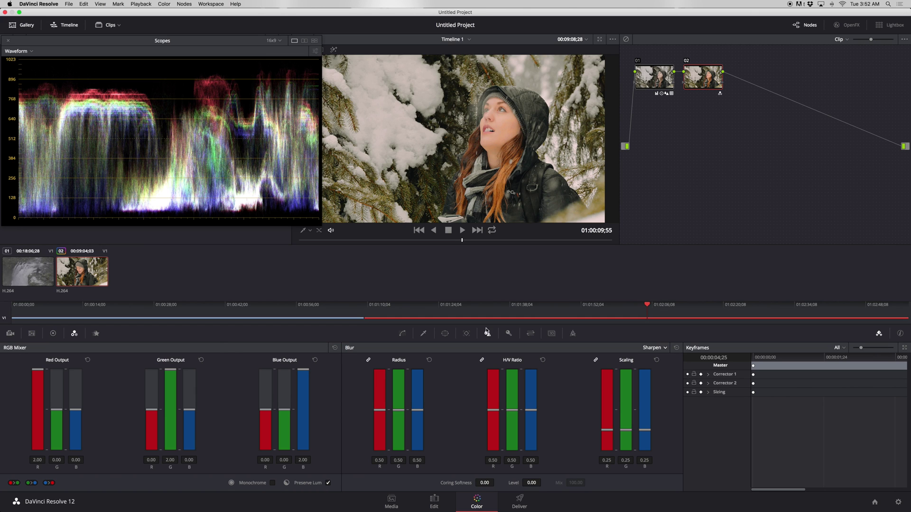
Set node 02's Key Output Gain to 0.800 and return to the clip's first frame
left_click(509, 335)
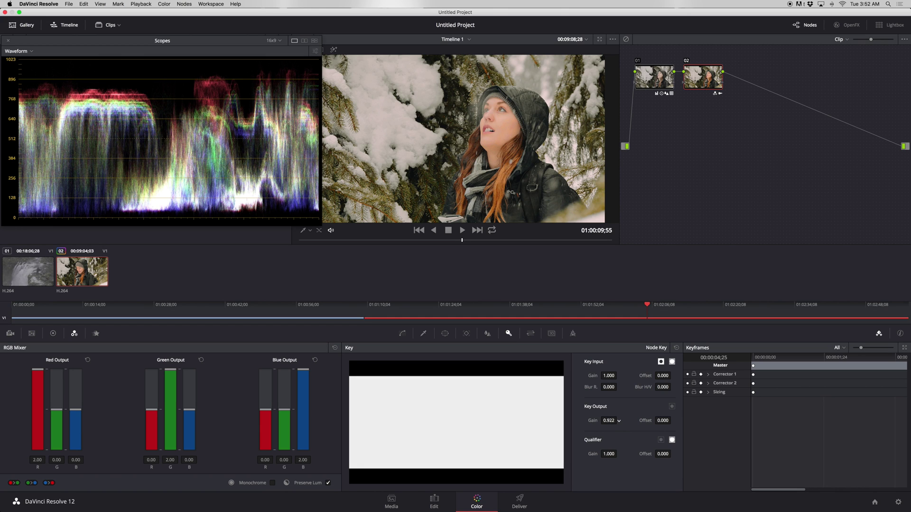
left_click_drag(618, 421, 615, 420)
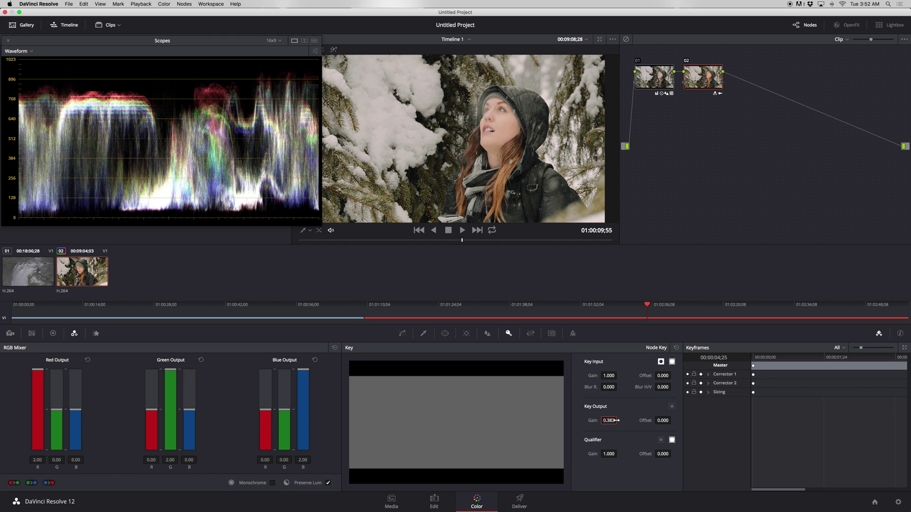
type("0.78")
key("Return")
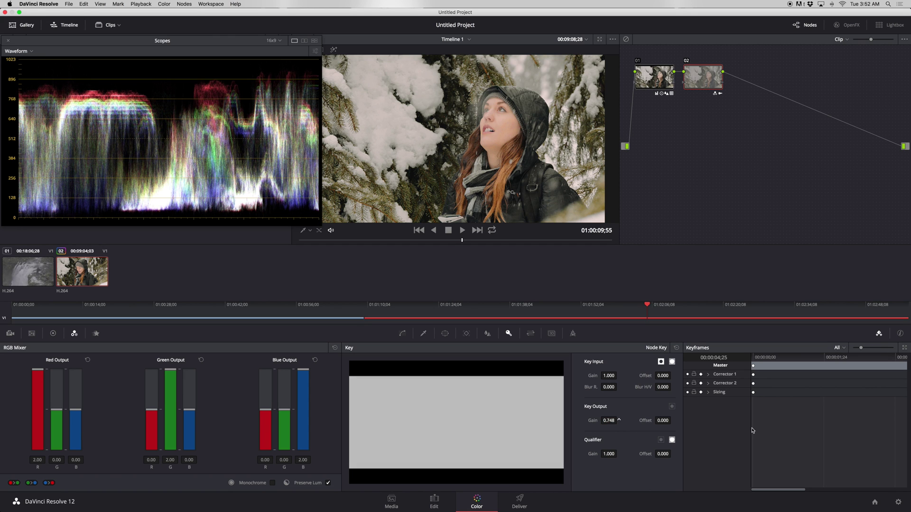
mouse_move(609, 421)
left_mouse_down()
mouse_move(667, 426)
mouse_move(618, 427)
left_mouse_up()
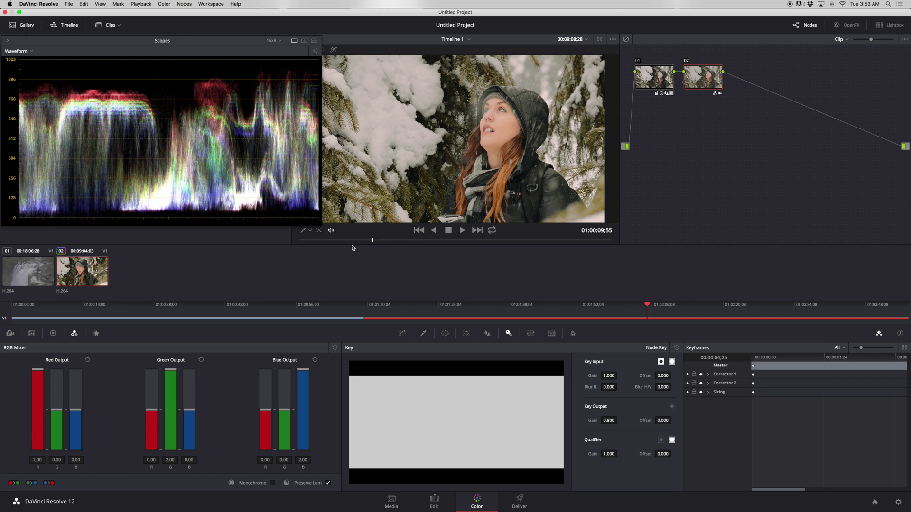
key("Up")
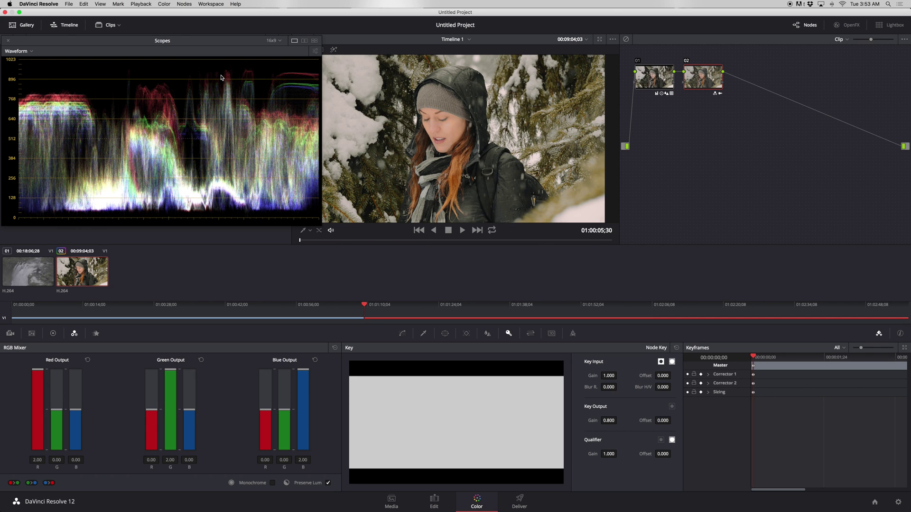
Close the floating waveform Scopes window
left_click(7, 41)
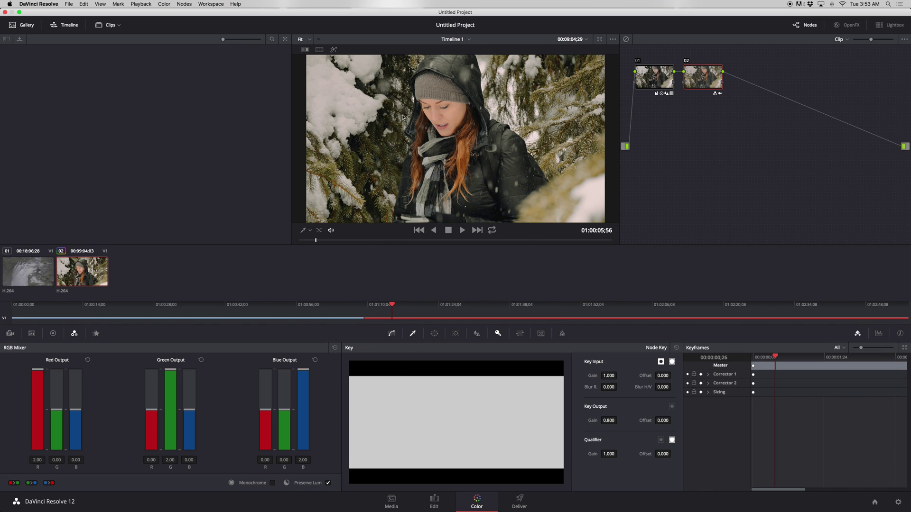
left_click(194, 3)
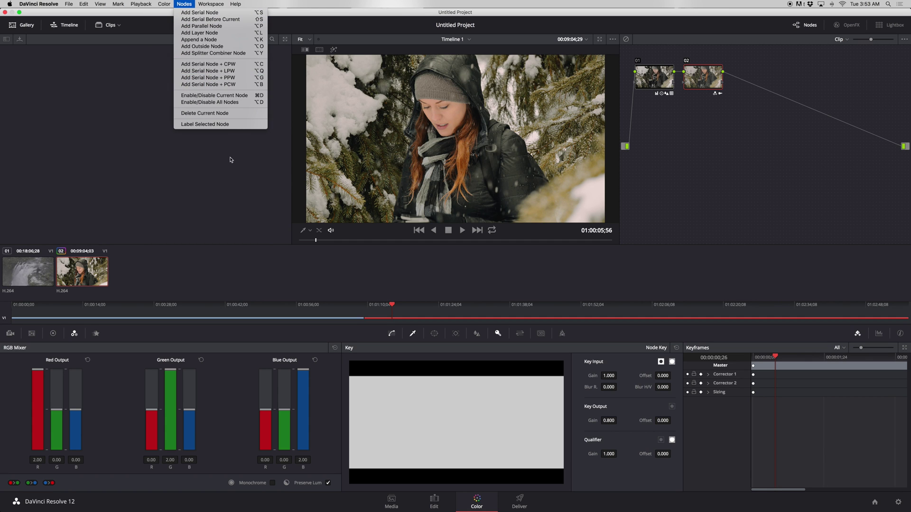
mouse_move(208, 158)
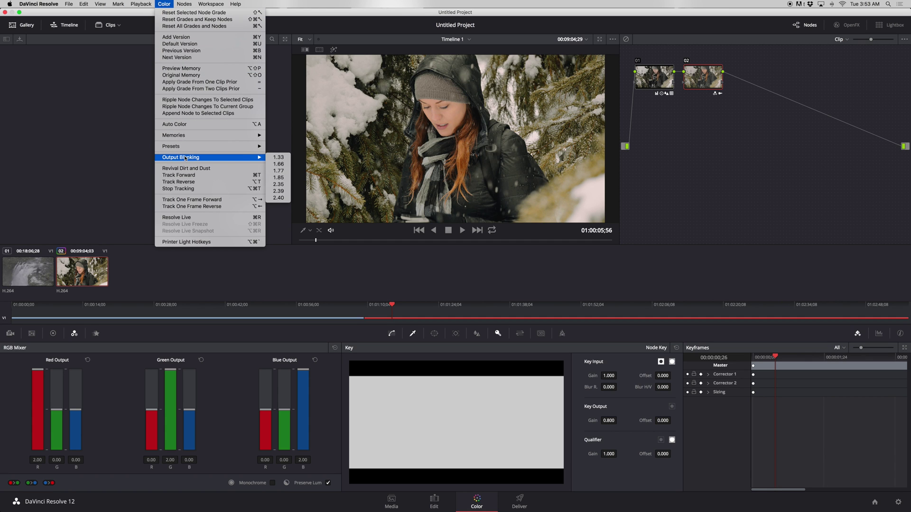
left_click(282, 185)
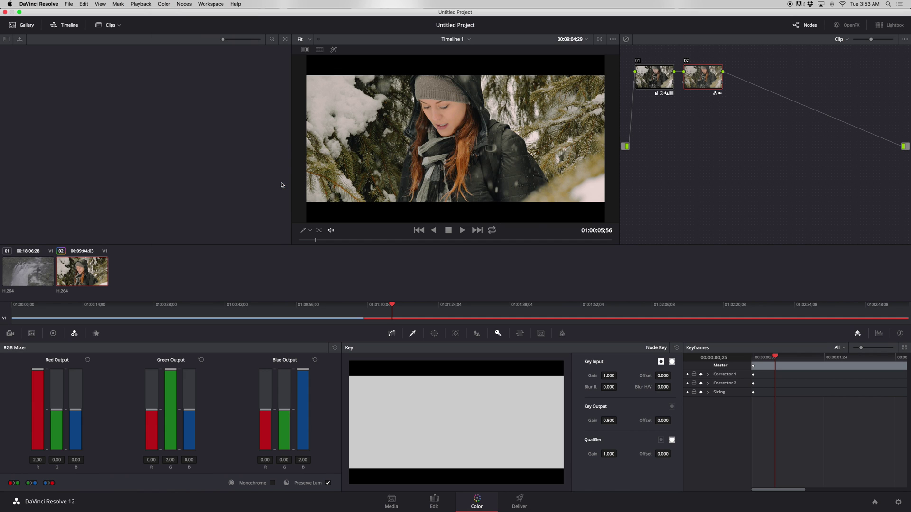
key("Up")
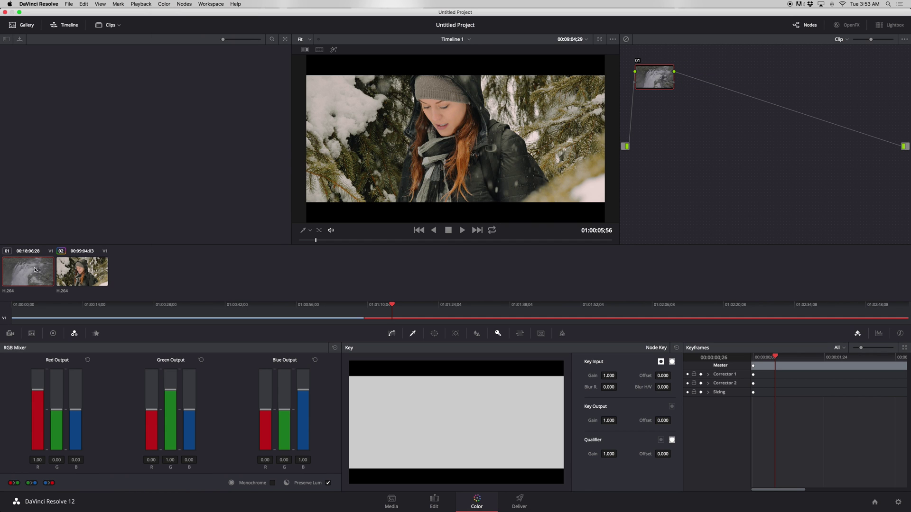
left_click(83, 270)
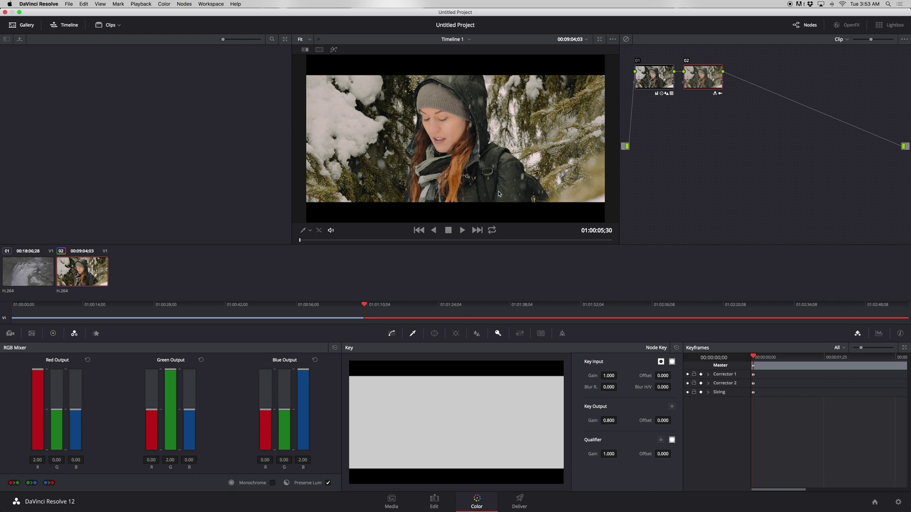
left_click(165, 4)
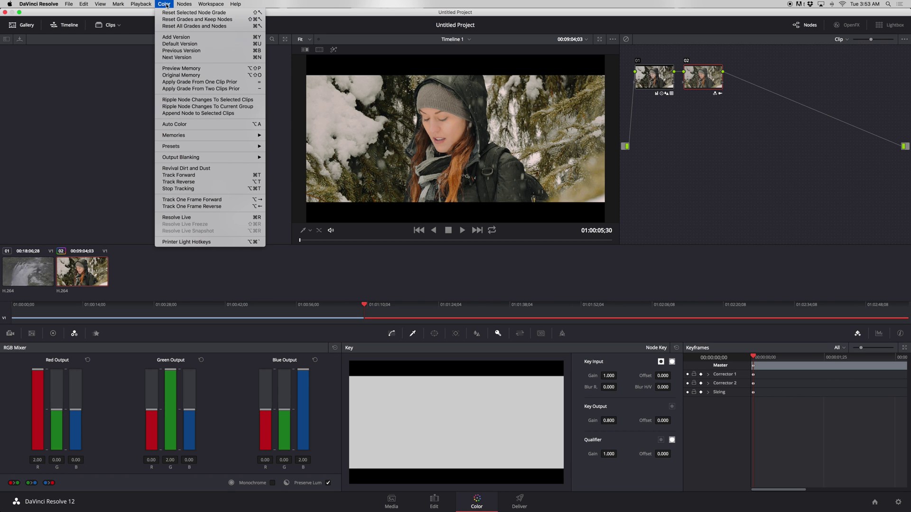
mouse_move(192, 162)
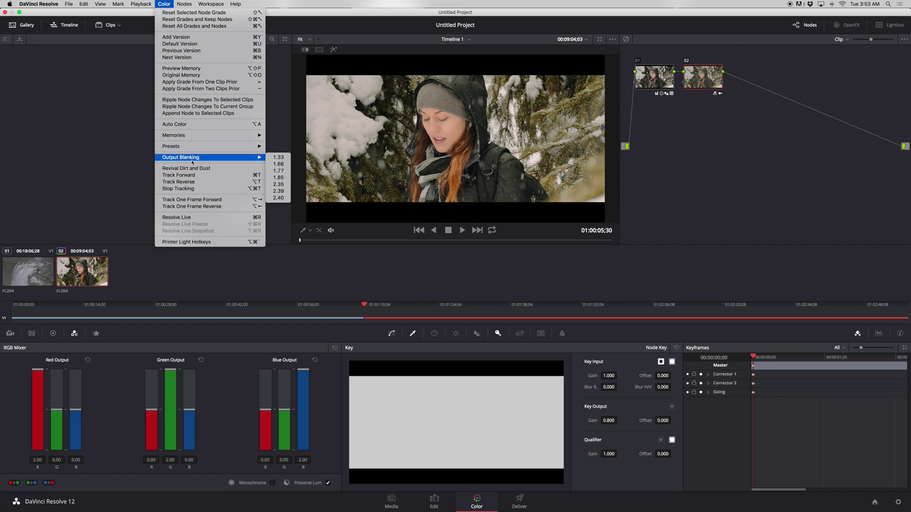
left_click(280, 171)
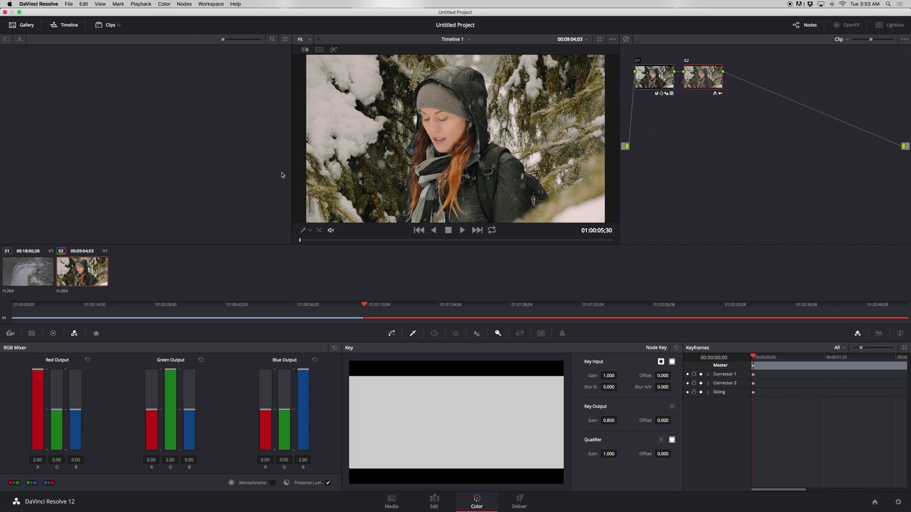
left_click(665, 75)
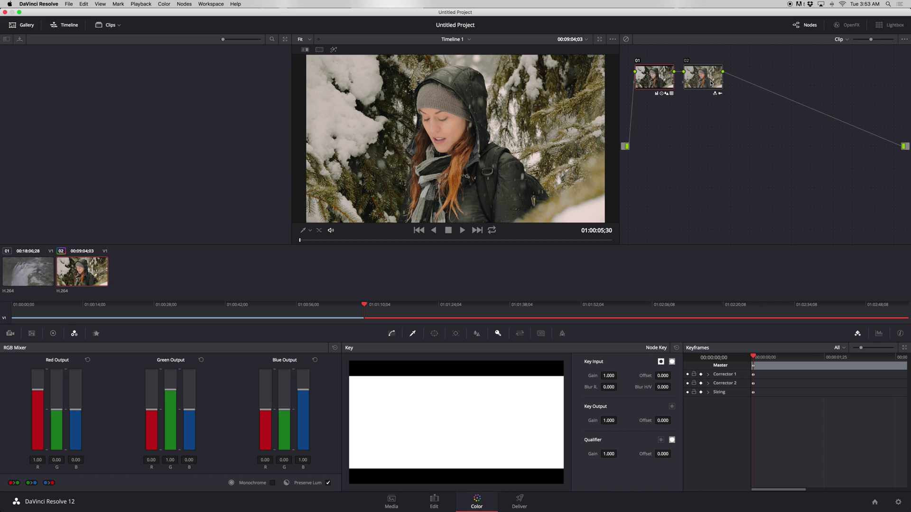
On the Edit page, select the 60p Snow Handheld clip and move the playhead to 01:00:14;00
left_click(430, 503)
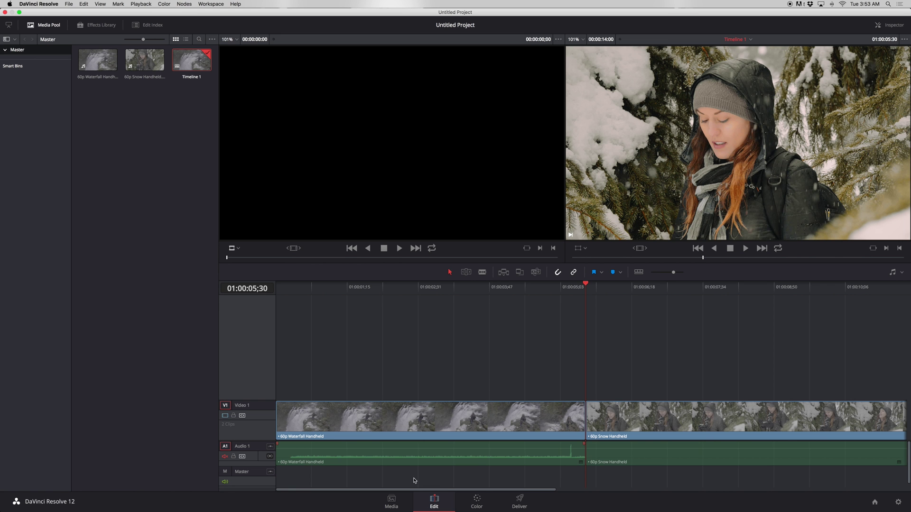
left_click(621, 417)
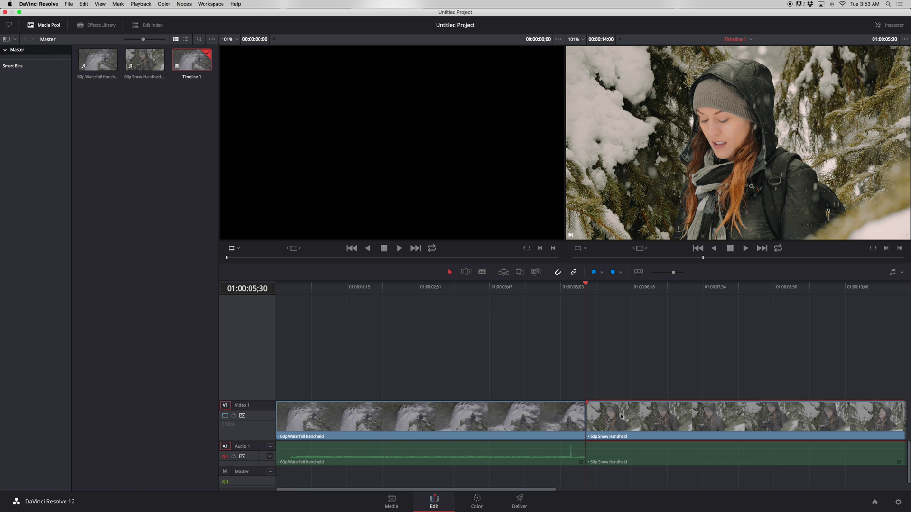
scroll(621, 417, "right", 10)
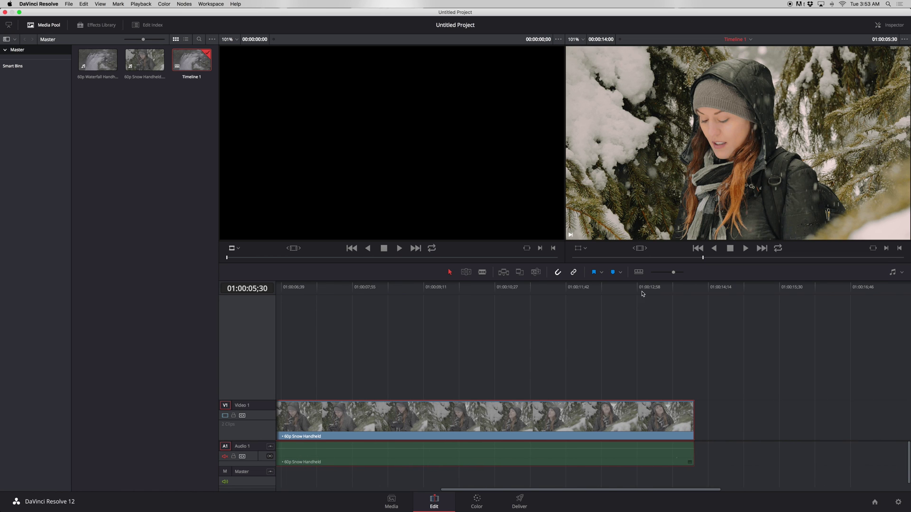
left_click_drag(642, 293, 692, 294)
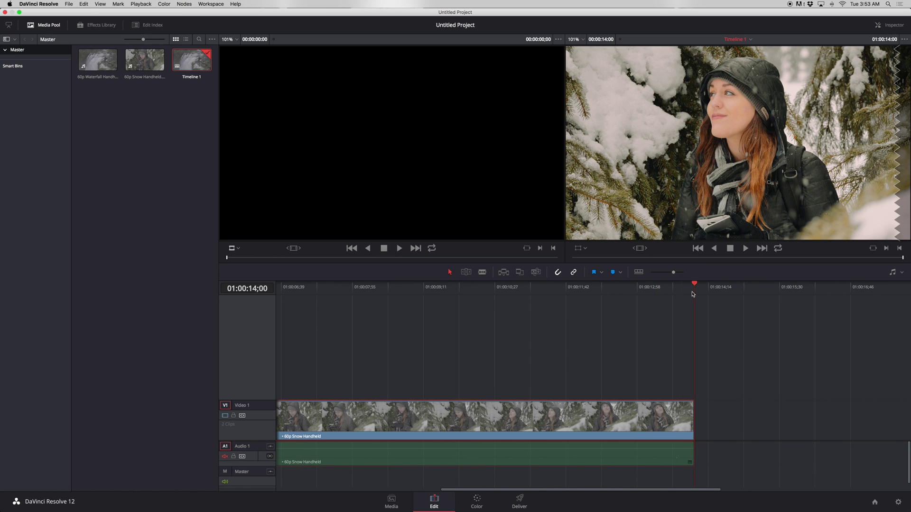
Back on the Color page, delete nodes 02 and 01 from the clip
left_click(476, 502)
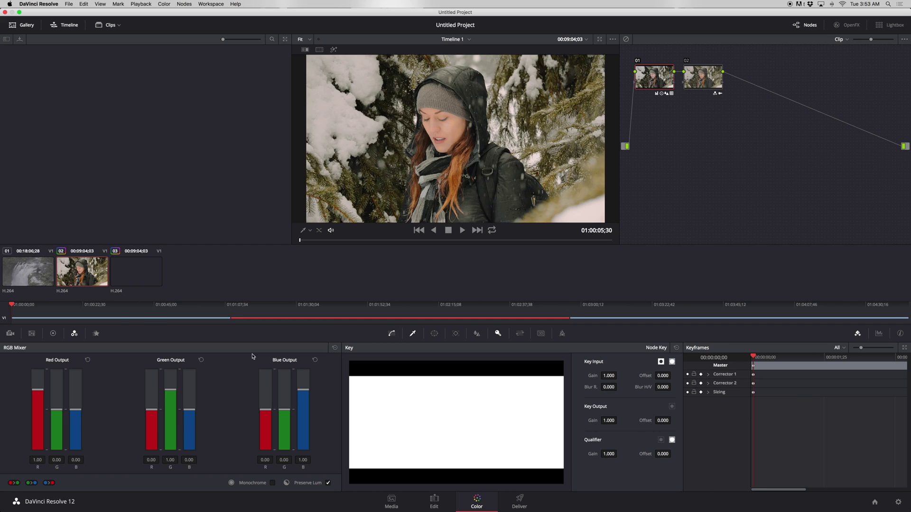
right_click(706, 85)
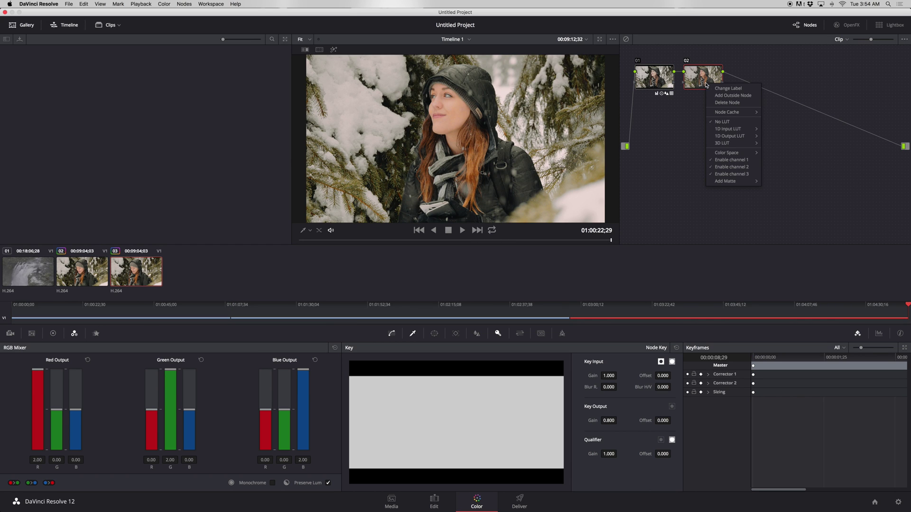
left_click(710, 90)
right_click(664, 82)
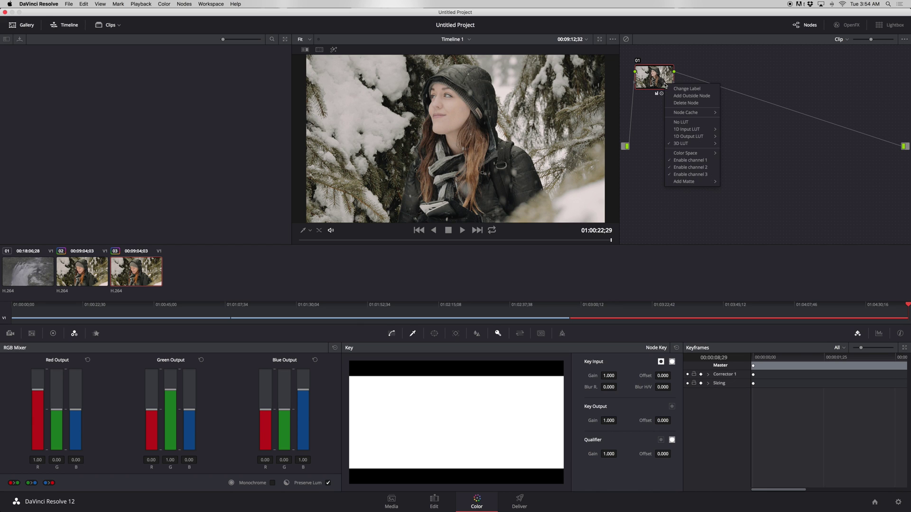
left_click(683, 95)
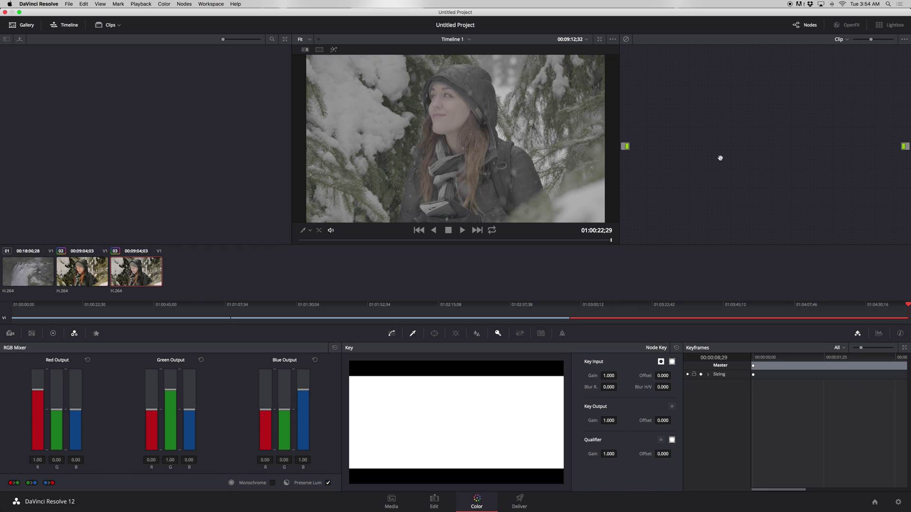
Select clip 02, disable its nodes 01 and 02 with Cmd+D, then select clip 03
left_click(104, 271)
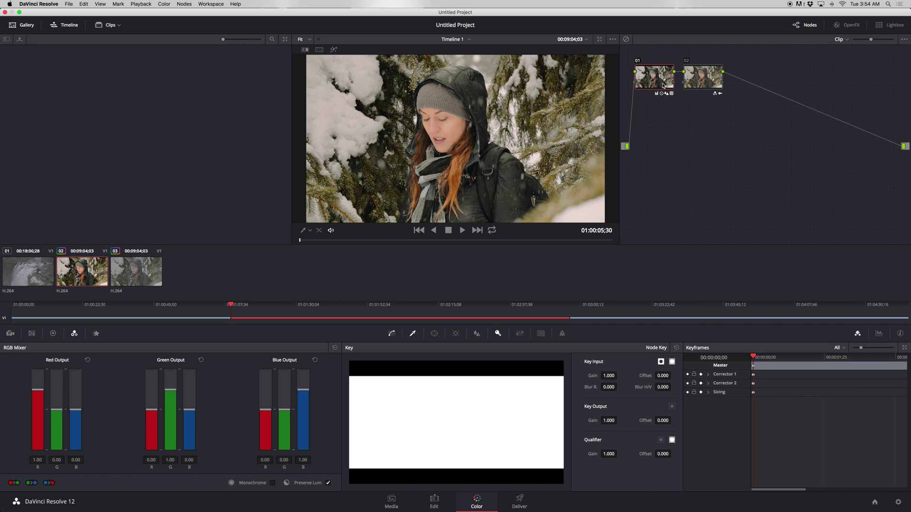
mouse_move(663, 86)
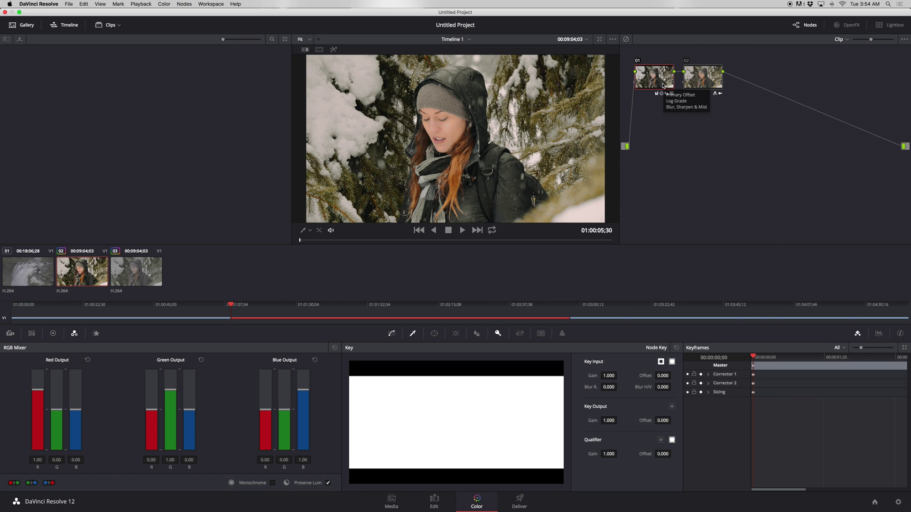
key("super+d")
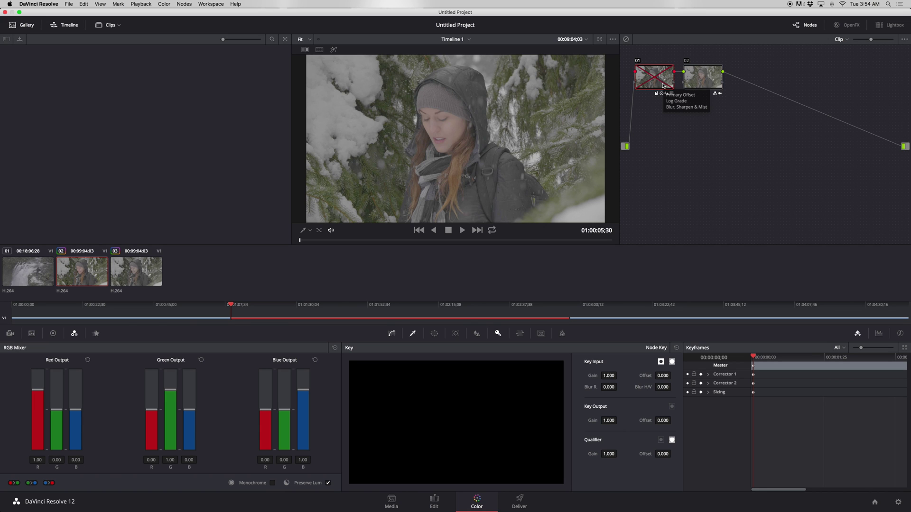
left_click(705, 72)
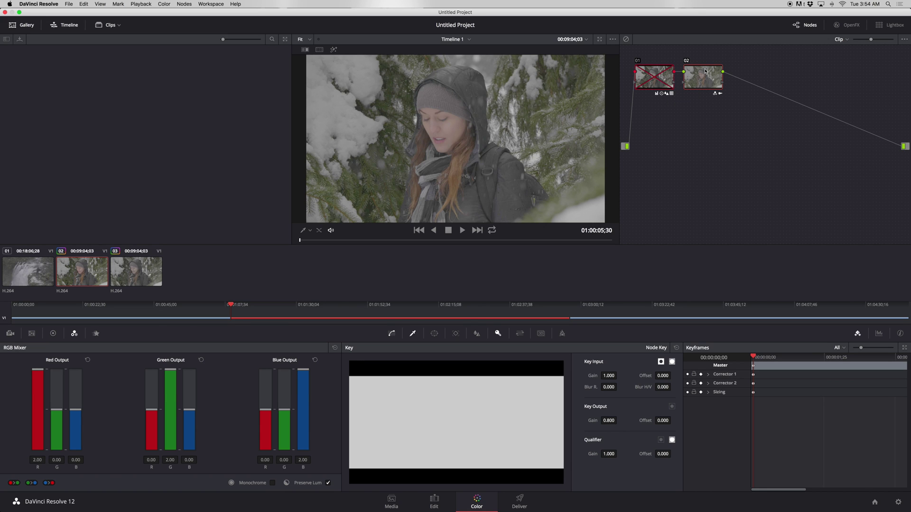
key("super+d")
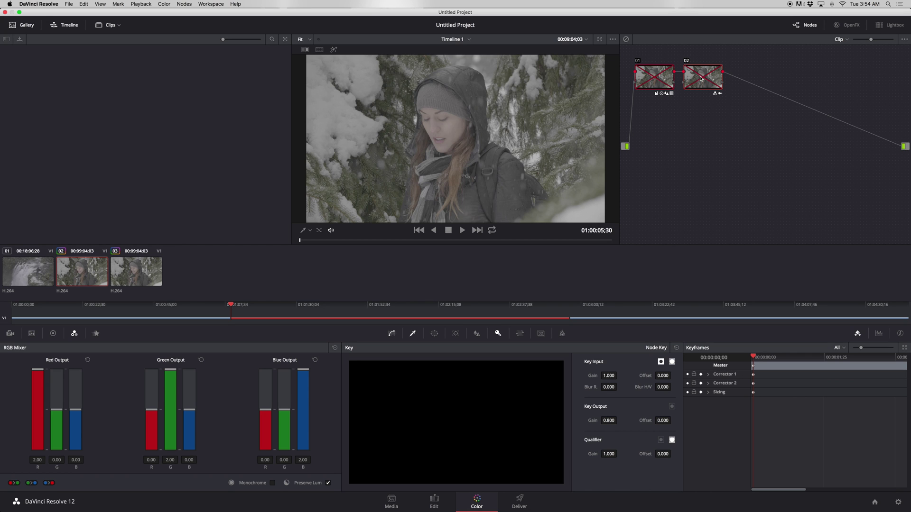
key("super+d")
left_click(160, 275)
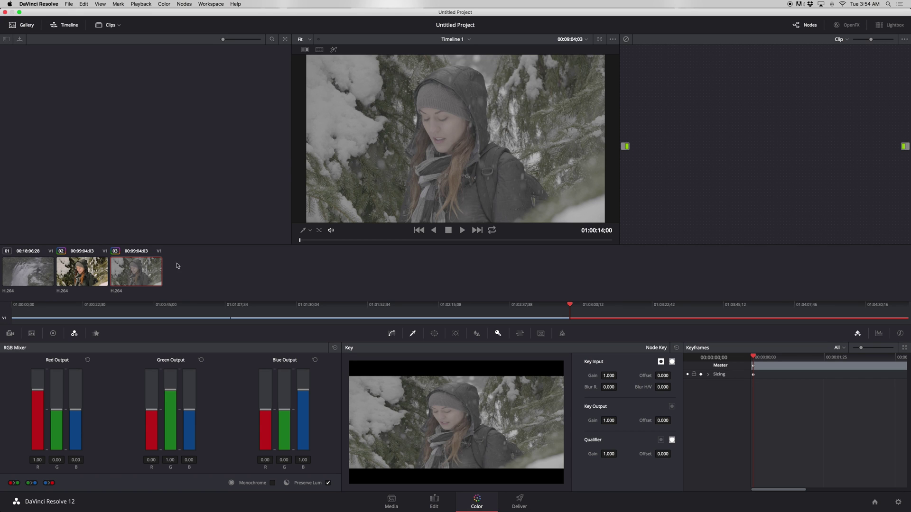
Add serial corrector nodes 01 through 03 to the third Snow clip
left_click(184, 4)
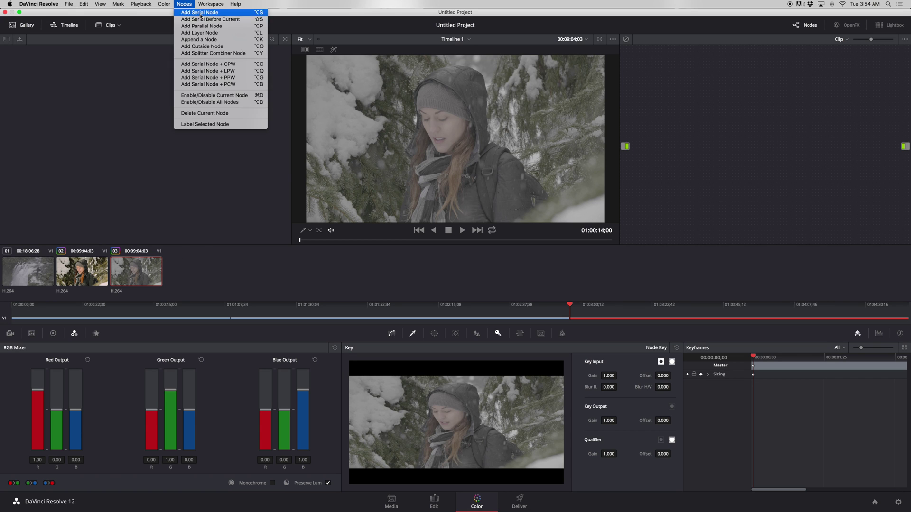
left_click(200, 16)
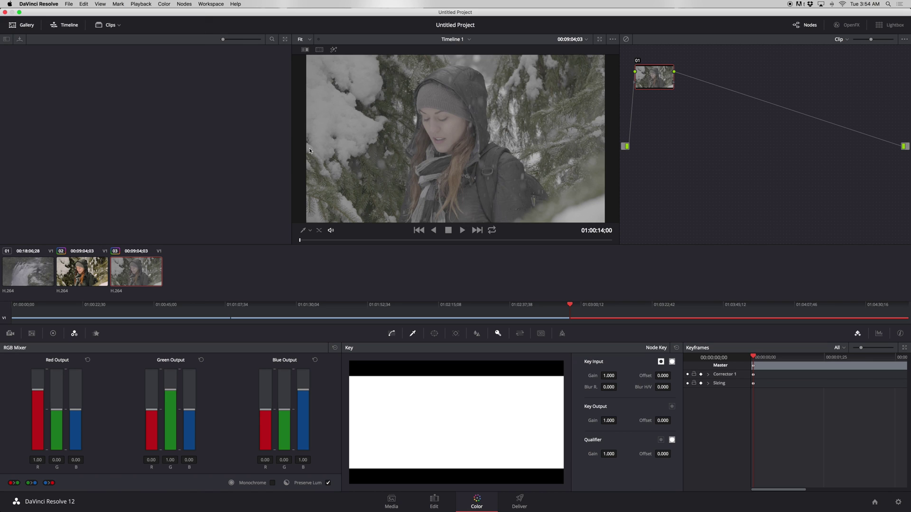
key("alt+s")
key("alt+s")
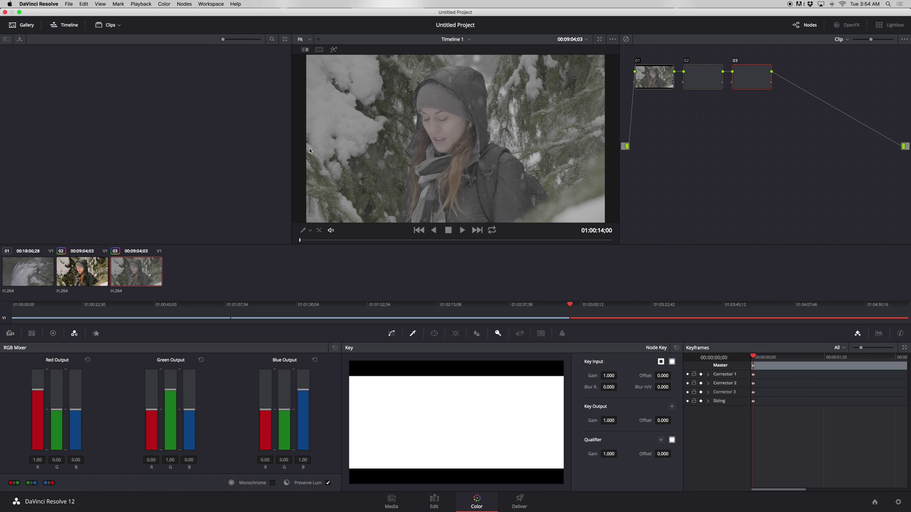
Browse node 01's 3D LUT menu to the Sony S-LOG2 Kodak Gold Gen.6 200 LUT
left_click(650, 84)
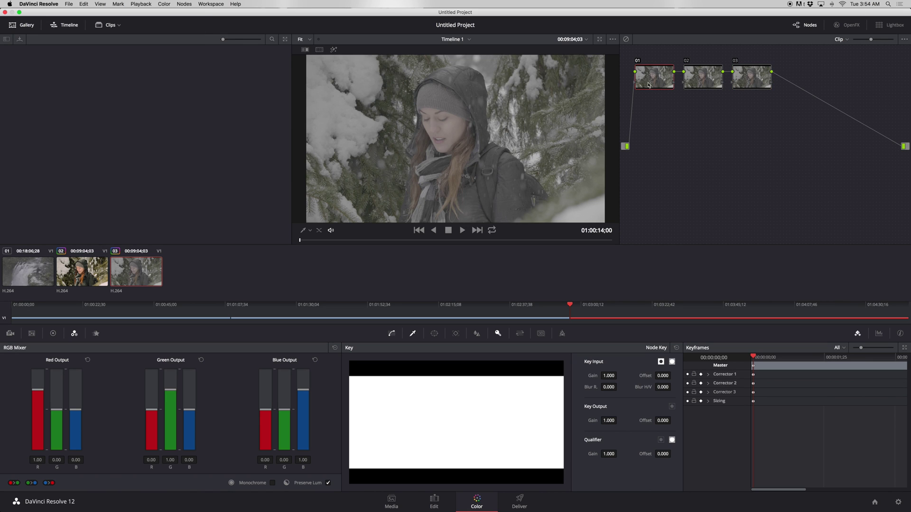
right_click(649, 85)
mouse_move(675, 144)
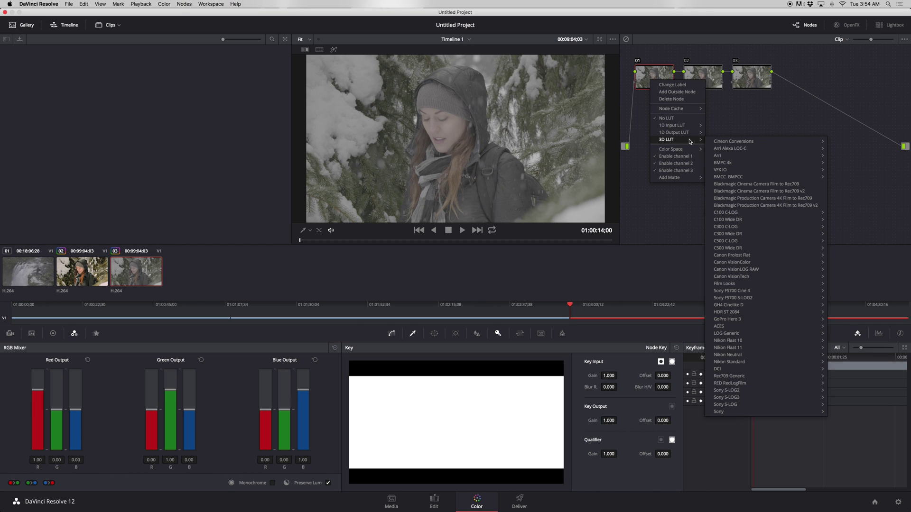
mouse_move(733, 269)
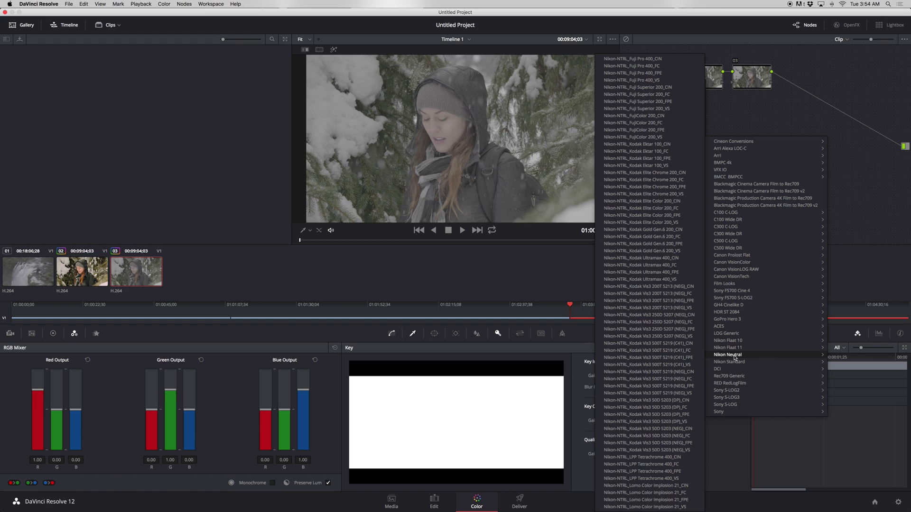
mouse_move(739, 391)
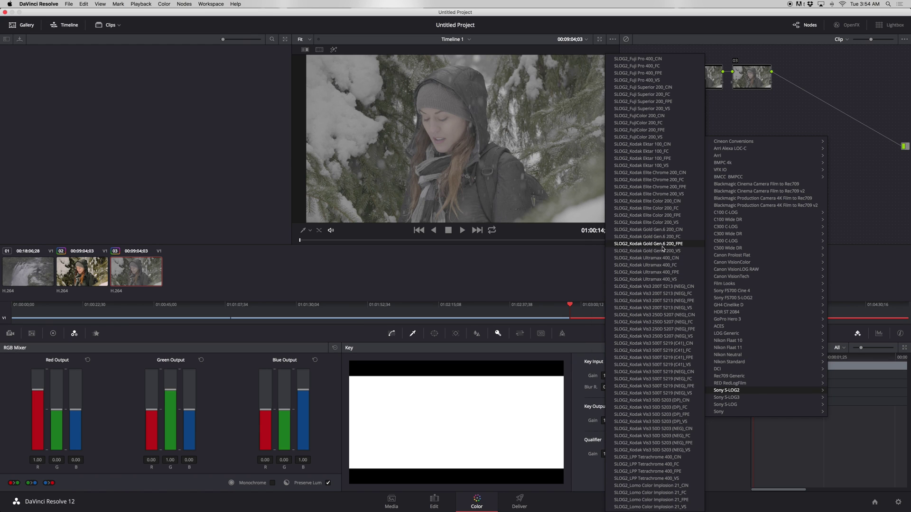
left_click(670, 231)
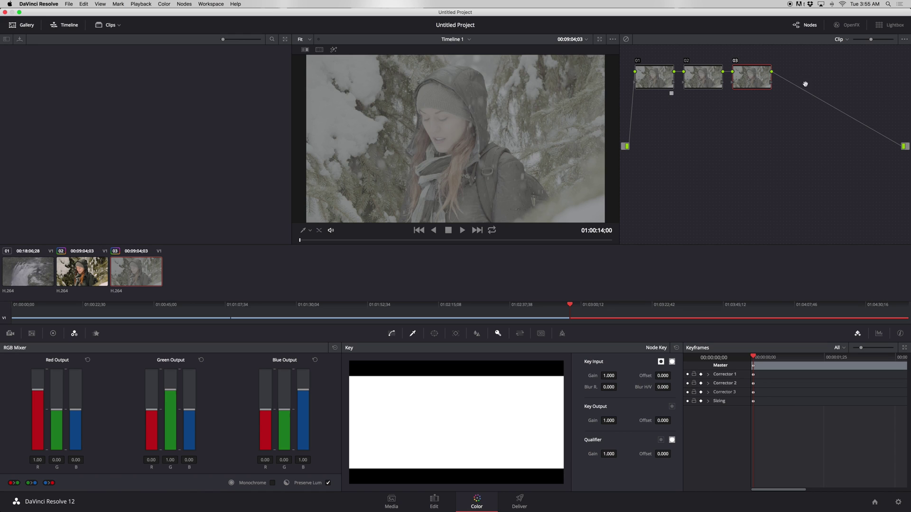
right_click(754, 79)
mouse_move(766, 138)
left_click(98, 269)
left_click(706, 83)
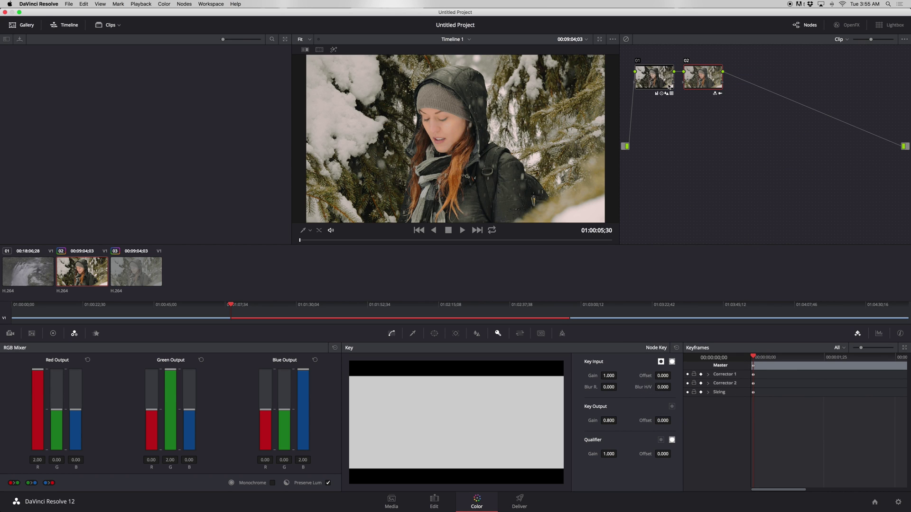
left_click(668, 84)
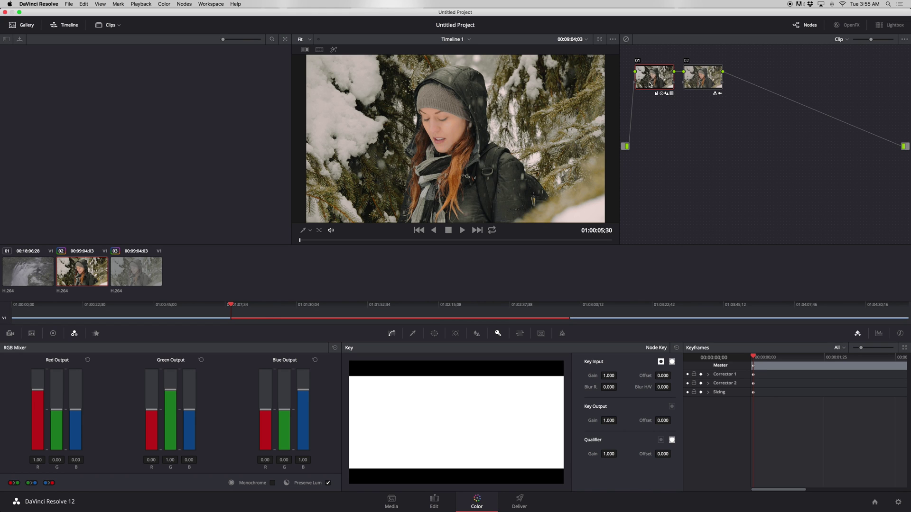
left_click(159, 274)
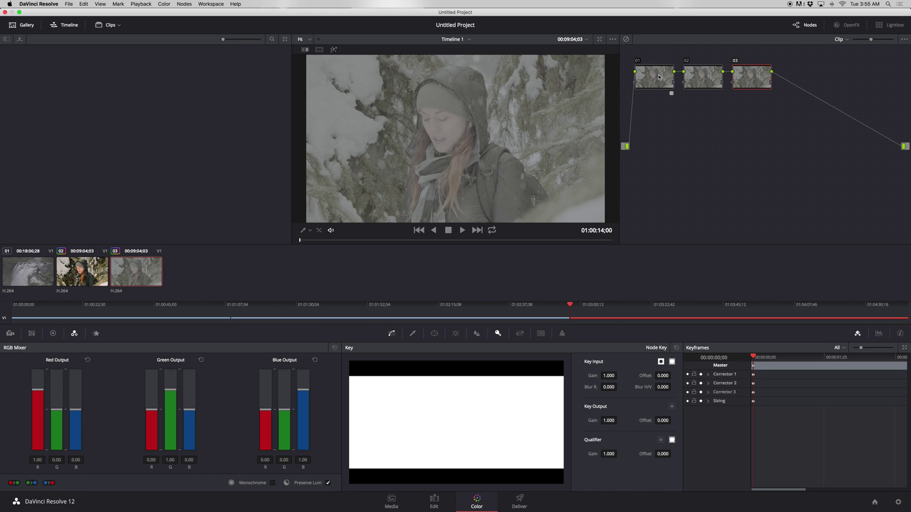
Apply the Cineon to Kodak 2383 FPE (D50) 3D LUT to node 03
right_click(760, 79)
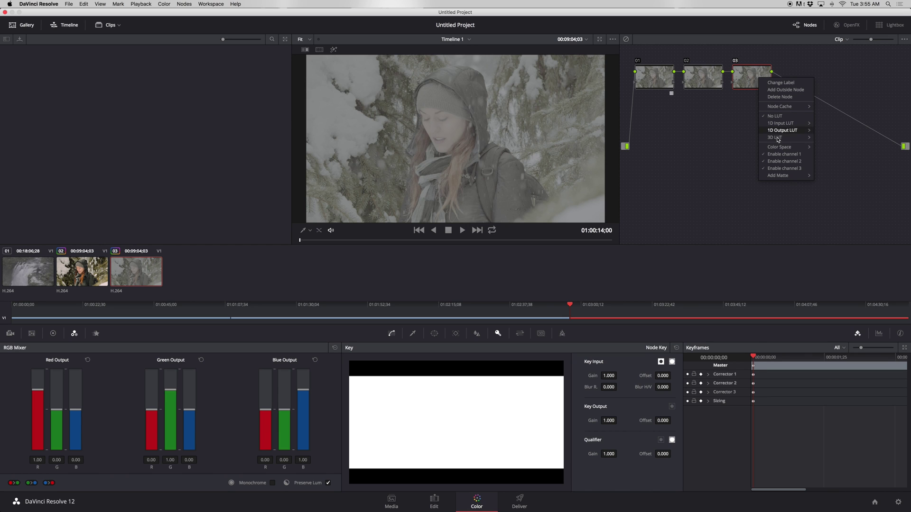
mouse_move(780, 141)
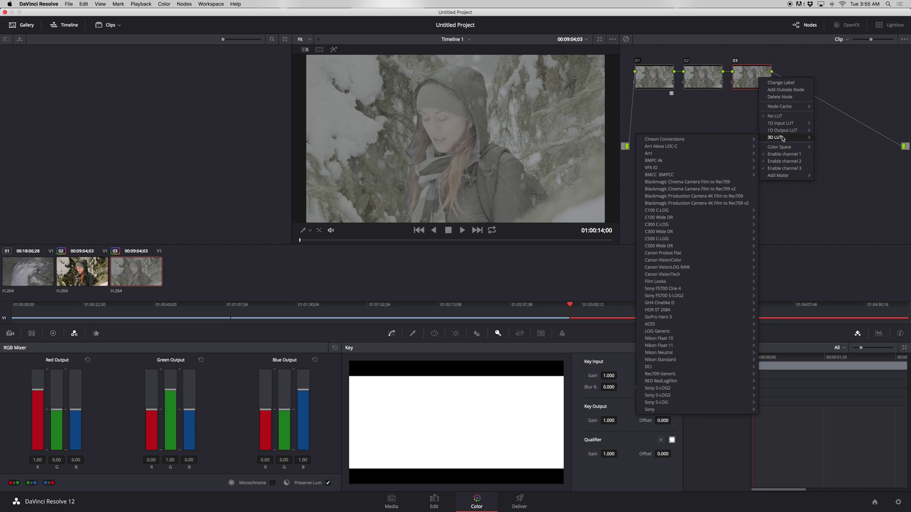
mouse_move(736, 139)
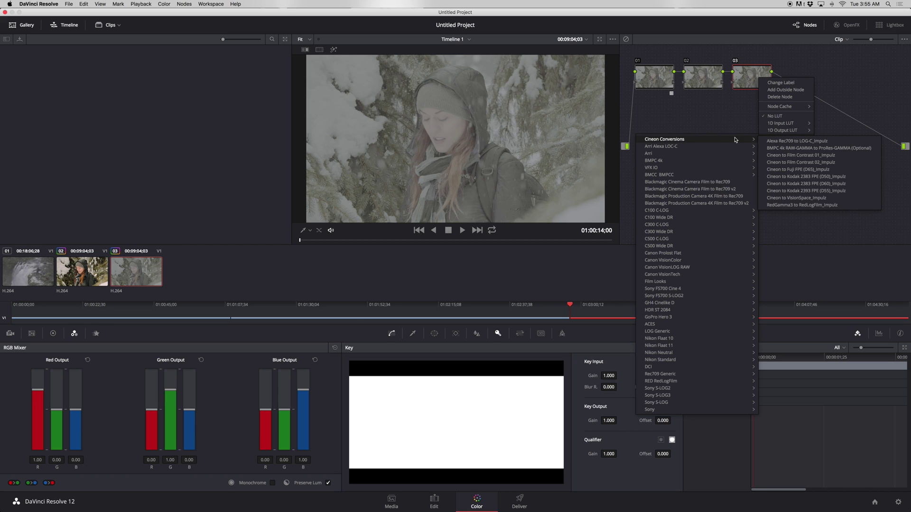
left_click(805, 176)
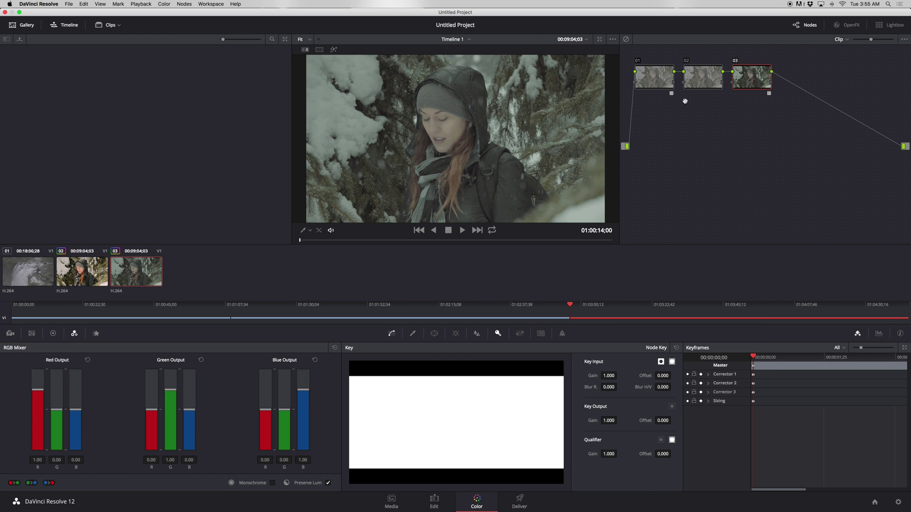
right_click(743, 80)
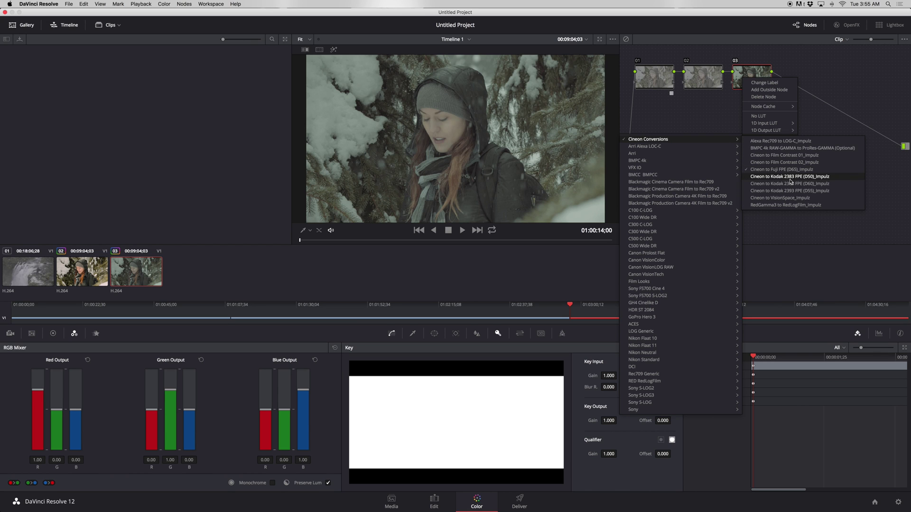
left_click(791, 181)
Compare the Cineon to Kodak 2393 FPE (D55) LUT on node 03, then revert to 2383 (D50)
right_click(744, 79)
mouse_move(783, 138)
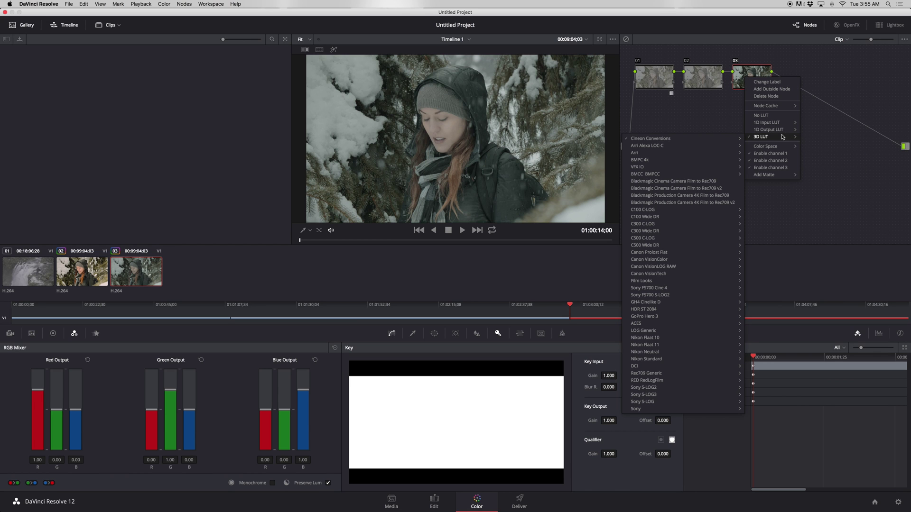
mouse_move(725, 141)
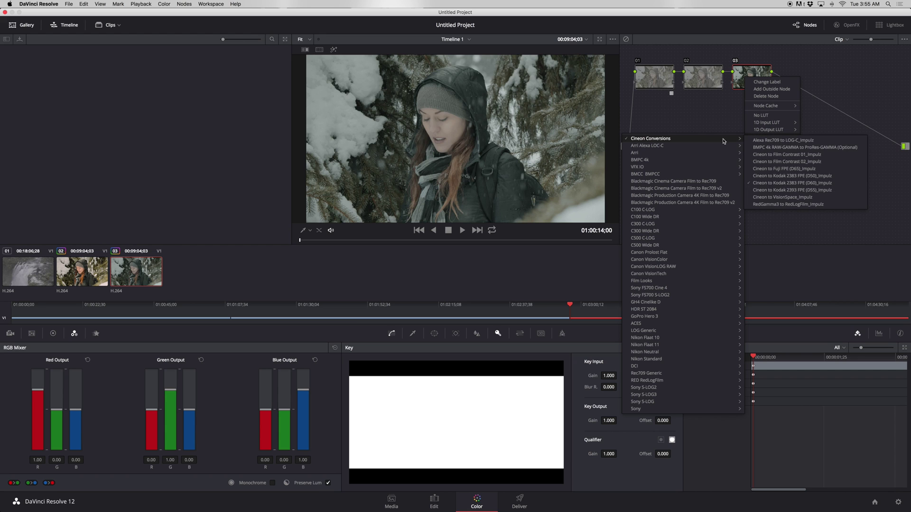
left_click(787, 190)
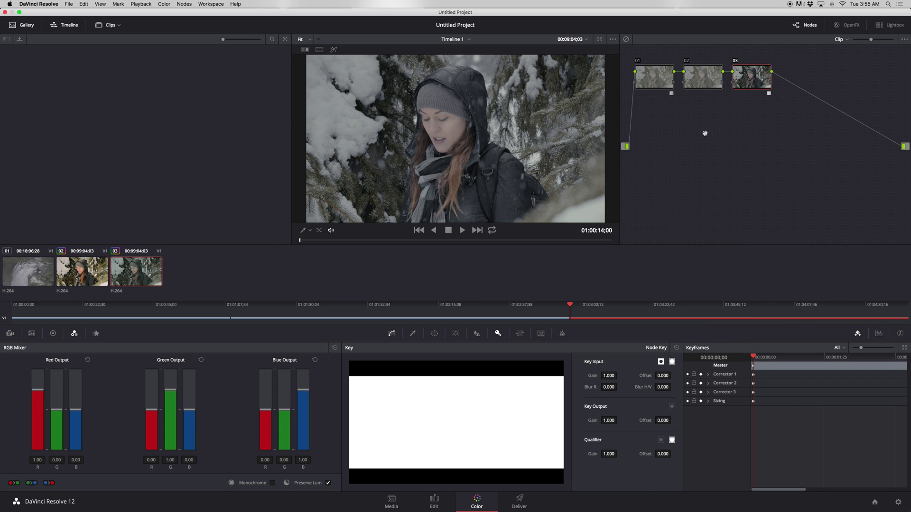
right_click(759, 80)
mouse_move(778, 143)
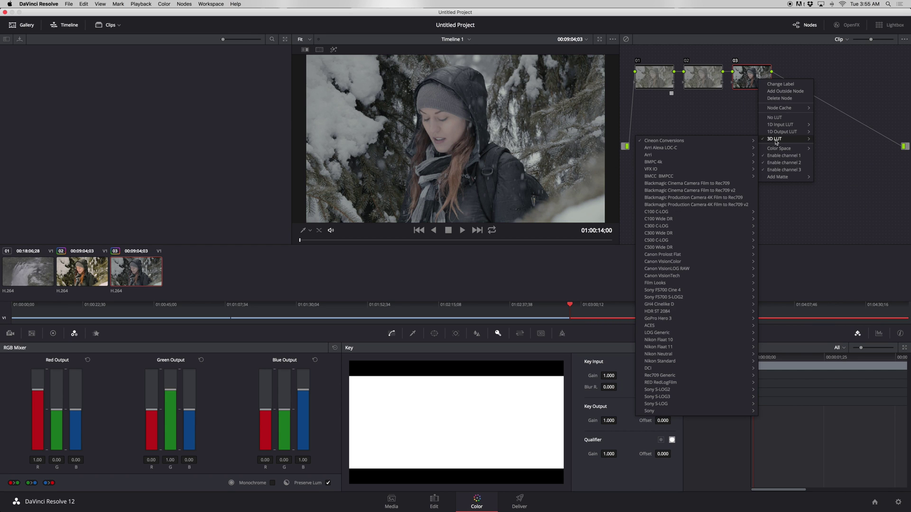
mouse_move(738, 142)
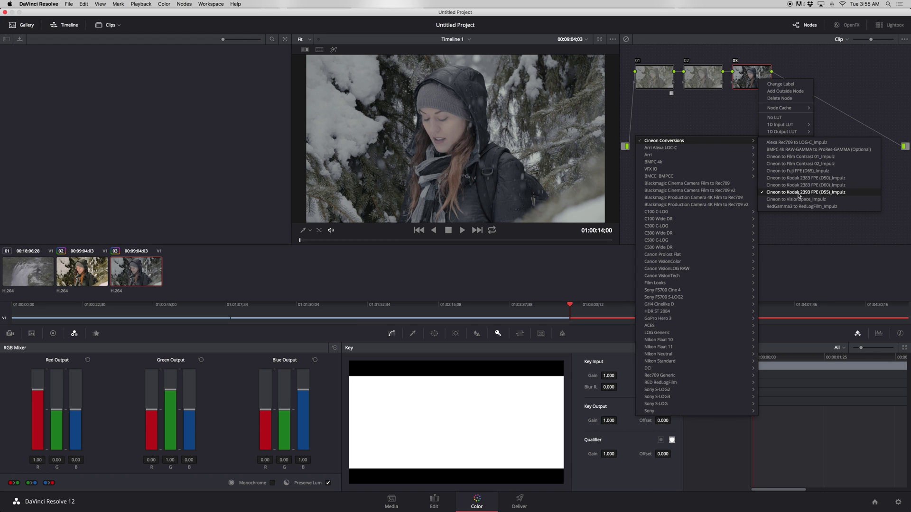
left_click(816, 178)
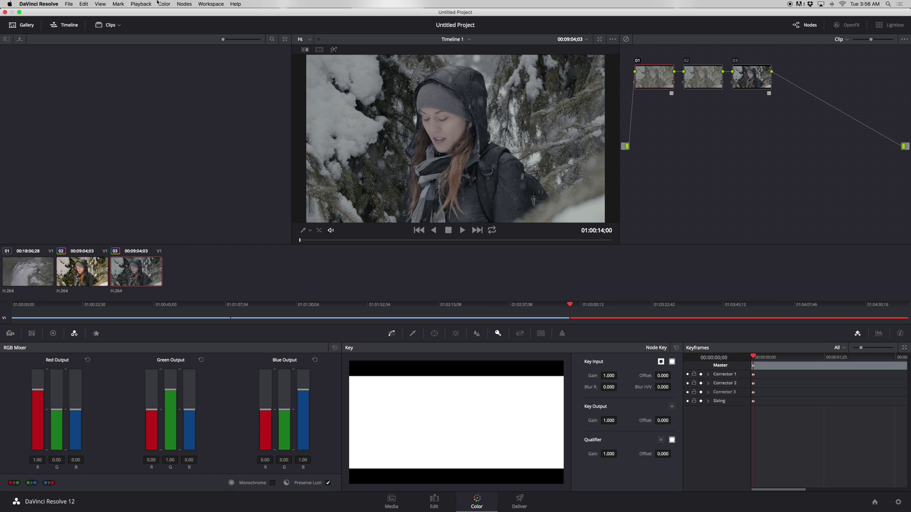
Show node 01's Color Wheels and turn on the waveform video scope
left_click(184, 3)
left_click(194, 14)
left_click(53, 334)
left_click(210, 4)
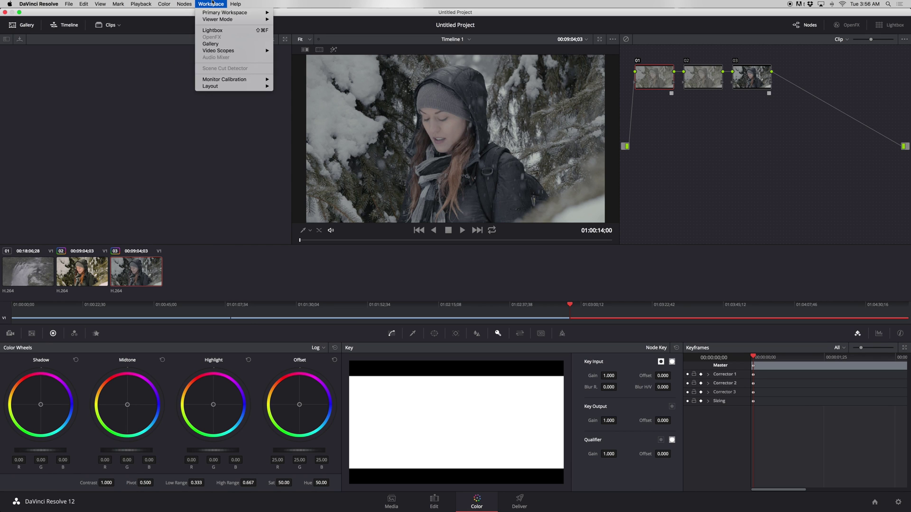
mouse_move(223, 50)
left_click(285, 50)
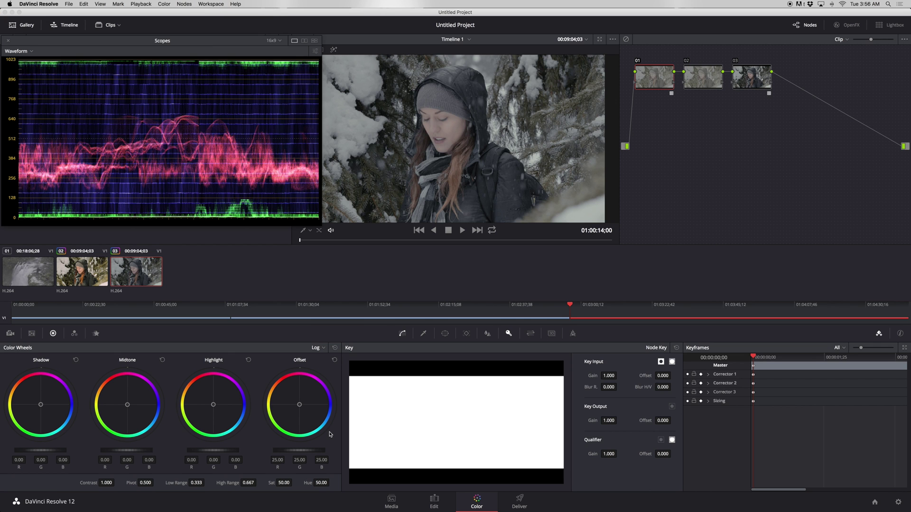
Set node 01 to Offset 37.45, Contrast 1.398 and Shadow -0.01
left_click_drag(299, 454, 419, 451)
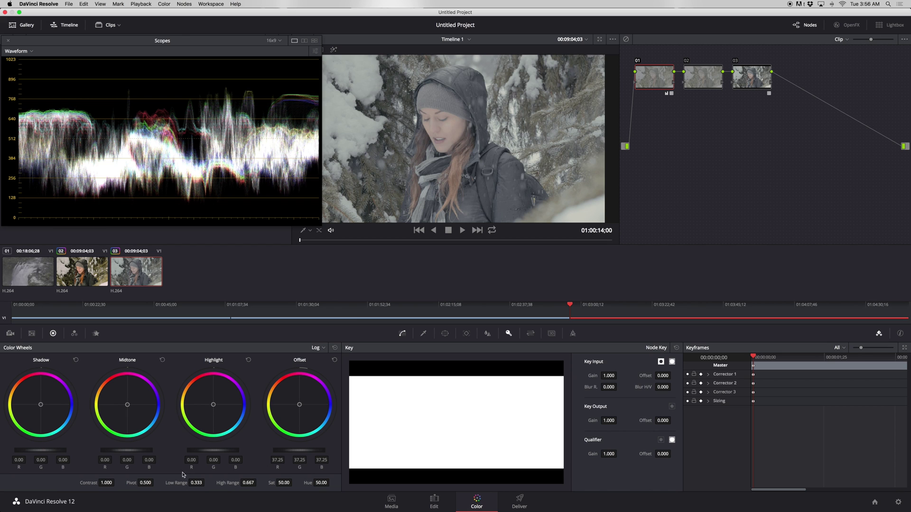
left_click_drag(110, 481, 116, 484)
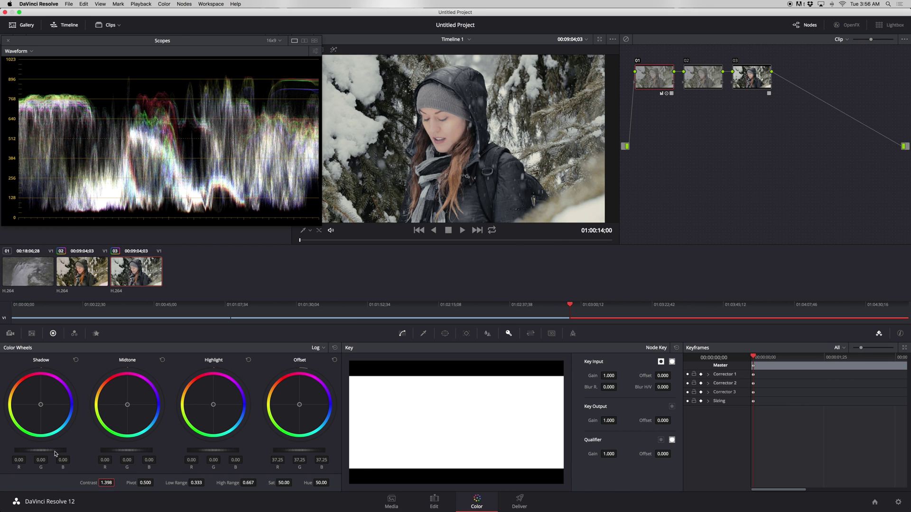
mouse_move(56, 455)
left_mouse_down()
mouse_move(48, 454)
mouse_move(56, 453)
left_mouse_up()
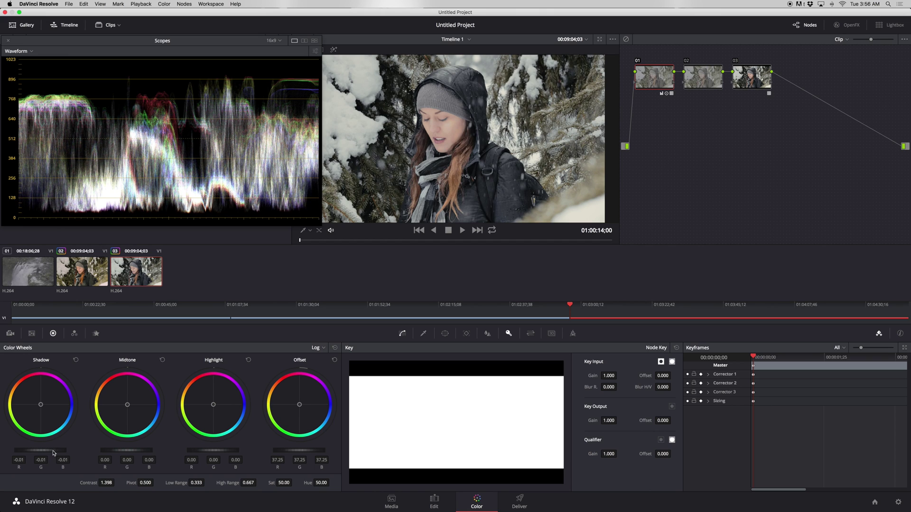
left_click_drag(305, 454, 307, 453)
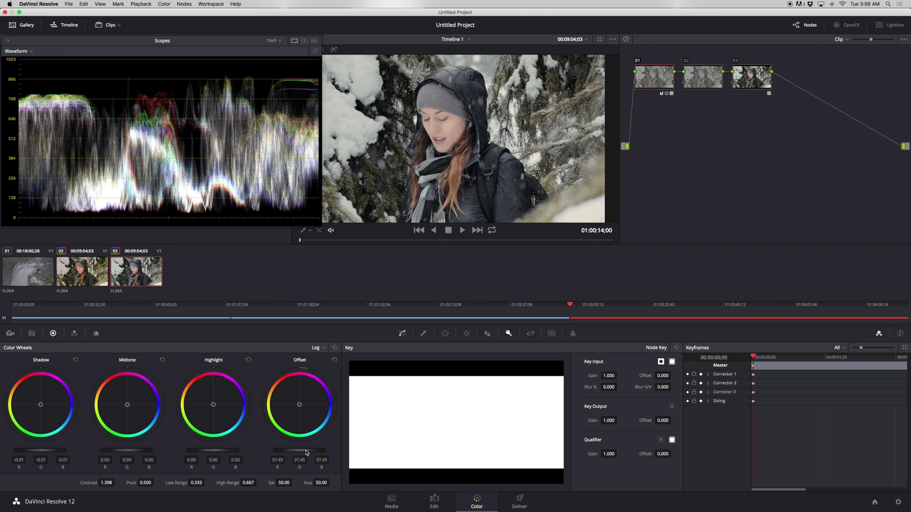
left_click(705, 84)
Raise node 02's red, green and blue mixer gains to 2.00 and lower its key output gain
left_click(74, 334)
left_click_drag(38, 389, 38, 370)
left_click_drag(171, 389, 170, 370)
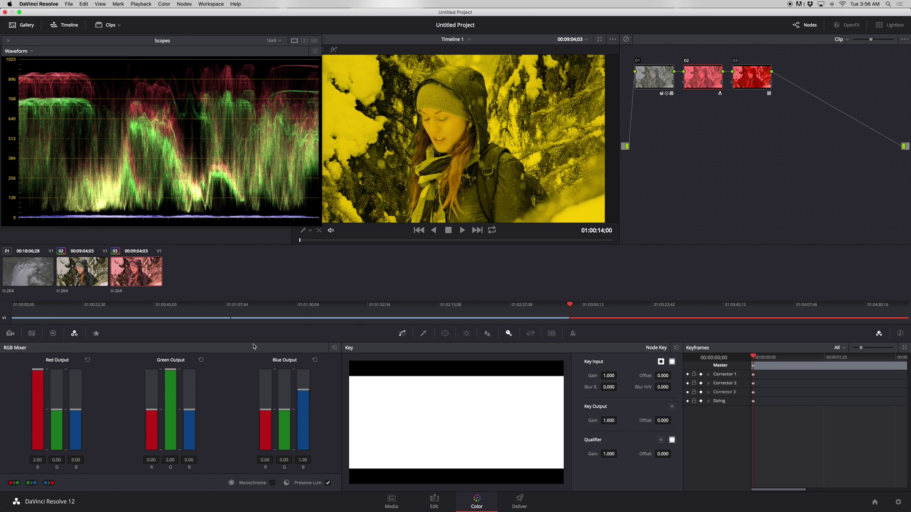
left_click_drag(304, 389, 304, 369)
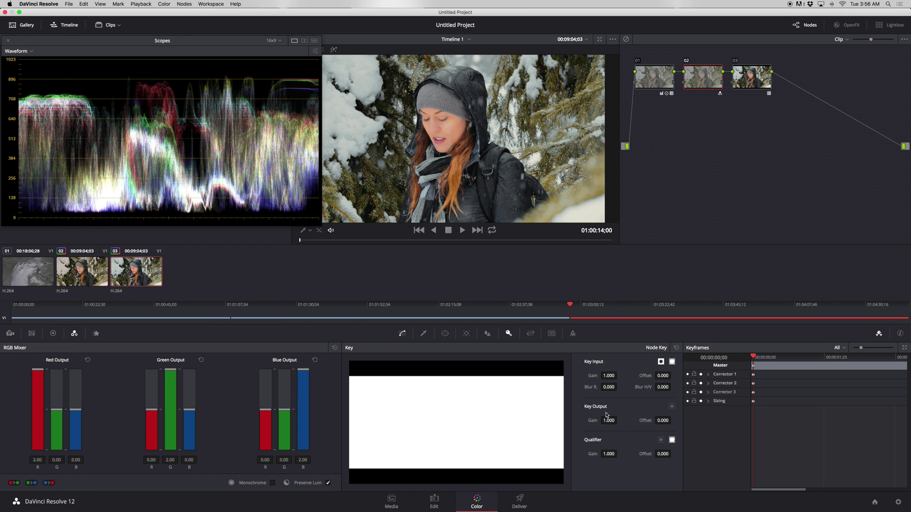
left_click_drag(609, 421, 603, 421)
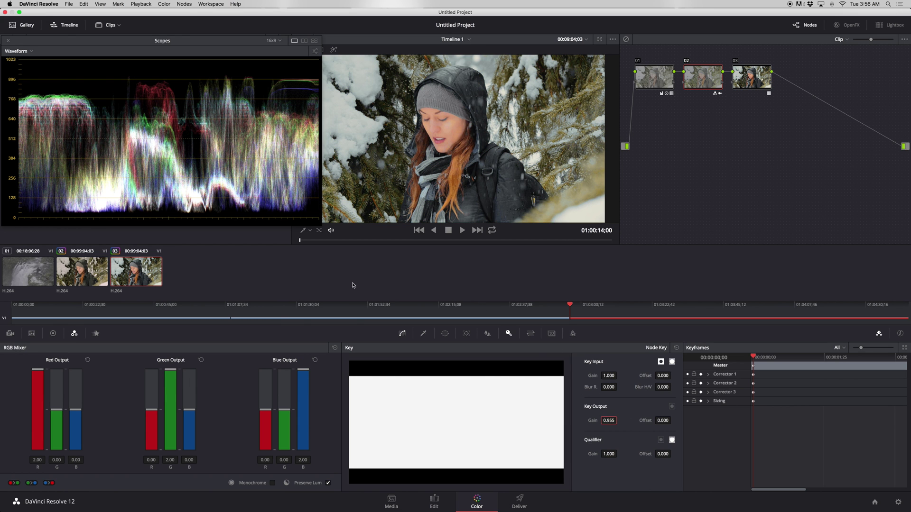
left_click_drag(325, 242, 404, 249)
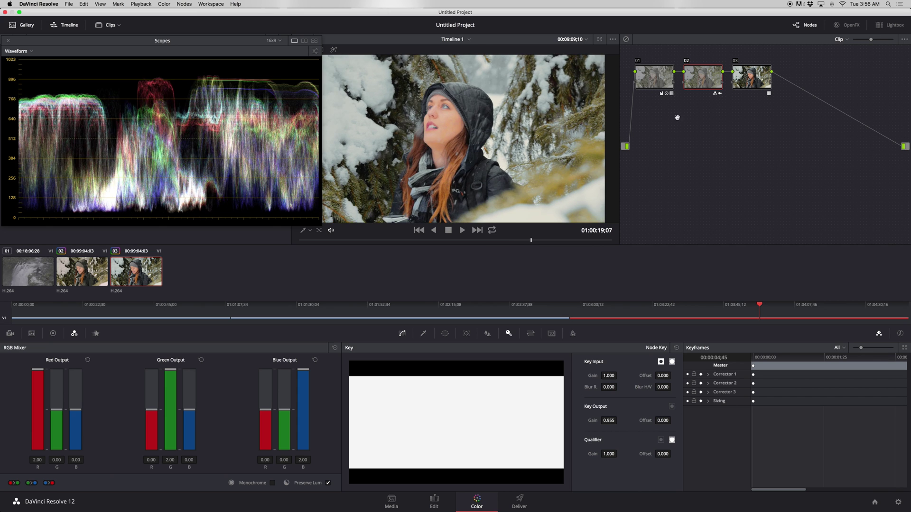
Apply the Cineon to Fuji FPE (D65) 3D LUT to node 03
right_click(753, 83)
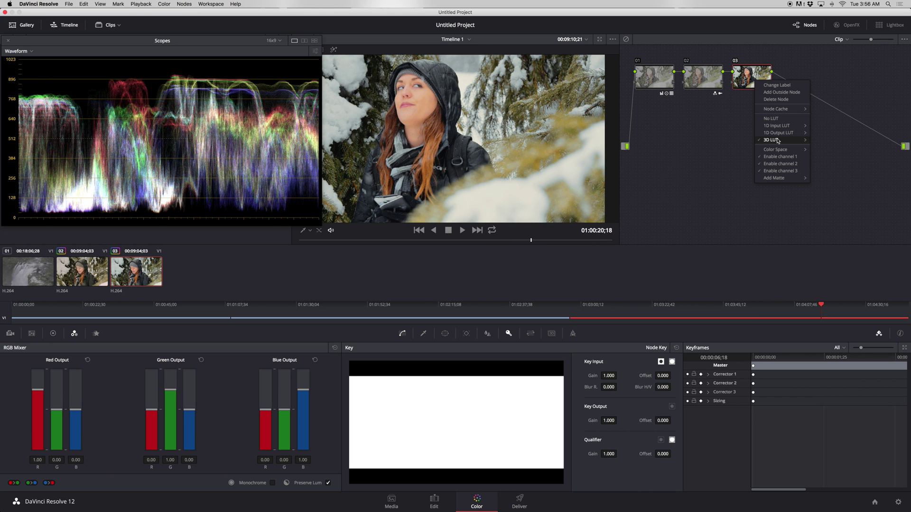
mouse_move(778, 141)
mouse_move(740, 141)
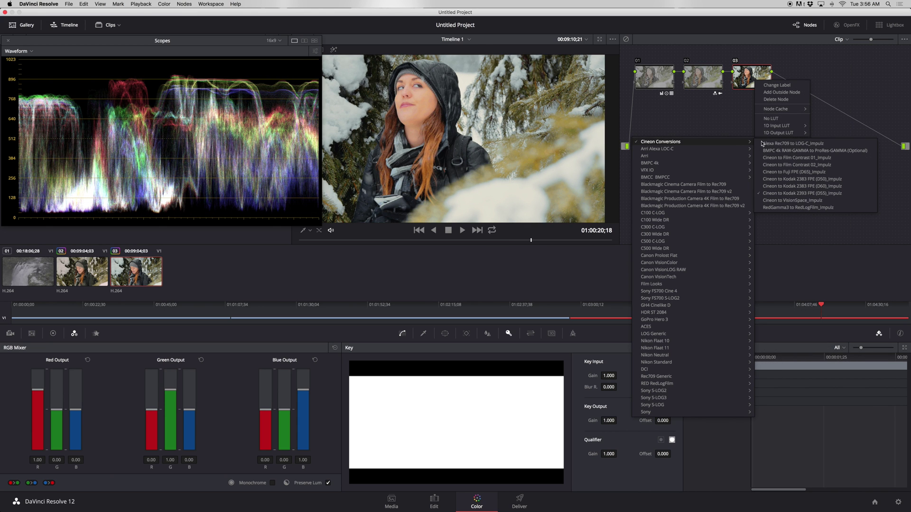
left_click(804, 173)
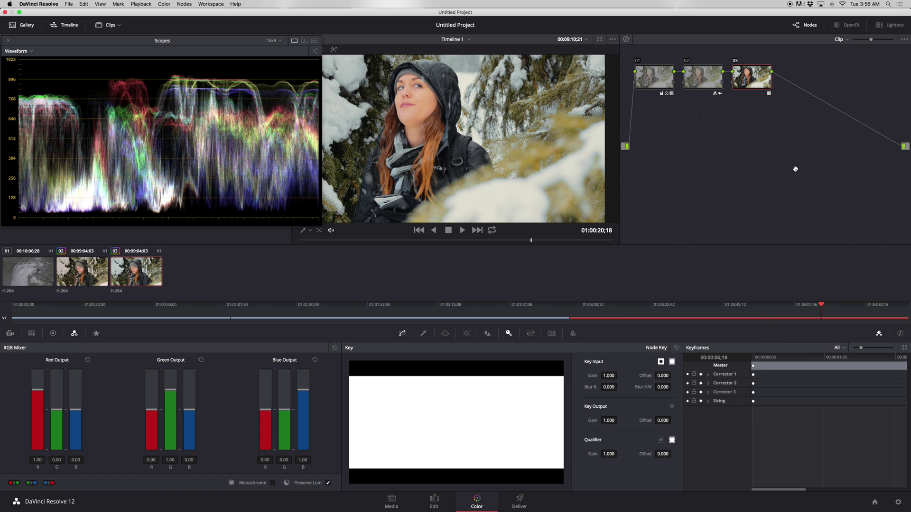
right_click(750, 74)
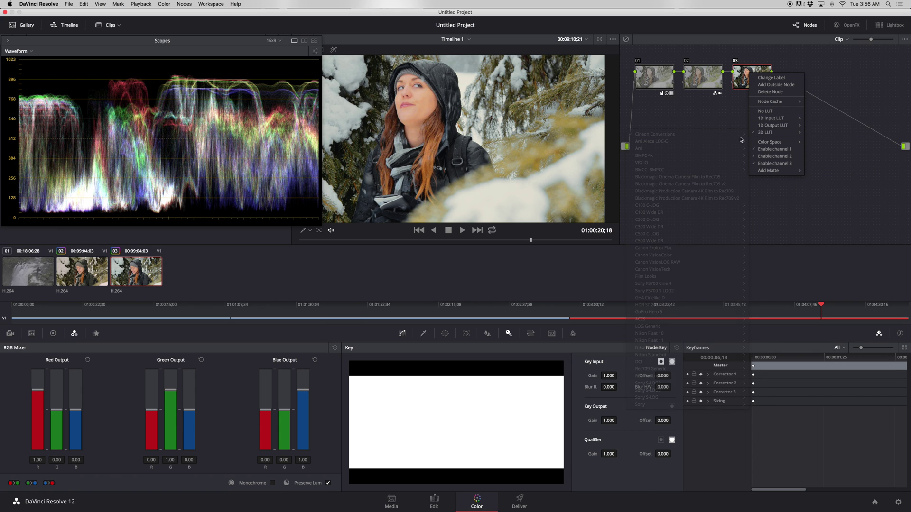
mouse_move(774, 136)
mouse_move(735, 135)
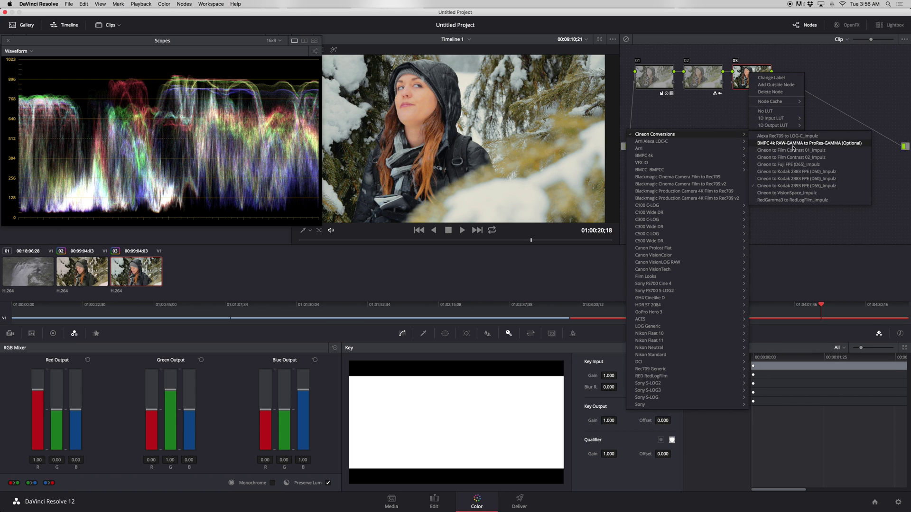
left_click(794, 165)
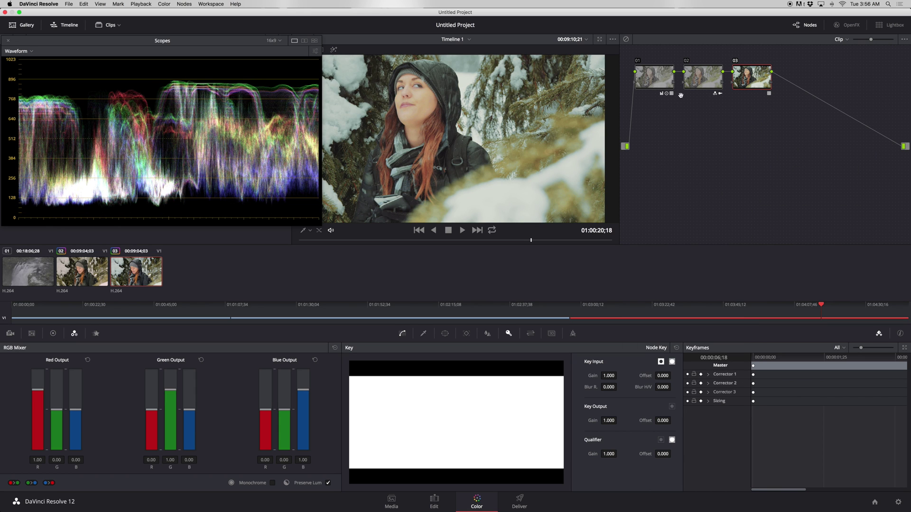
Try the Cineon to Kodak 2383 FPE (D50) LUT on node 03, then settle on another Cineon LUT
right_click(746, 84)
mouse_move(764, 144)
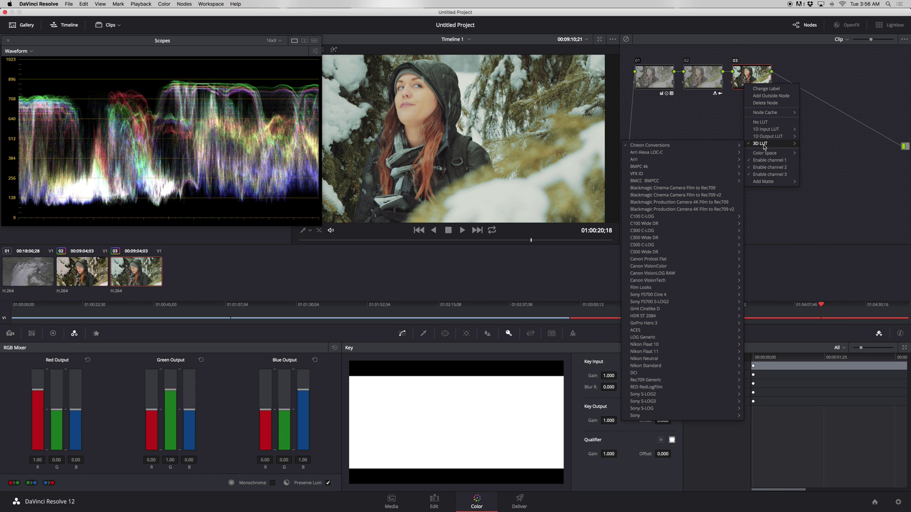
mouse_move(692, 146)
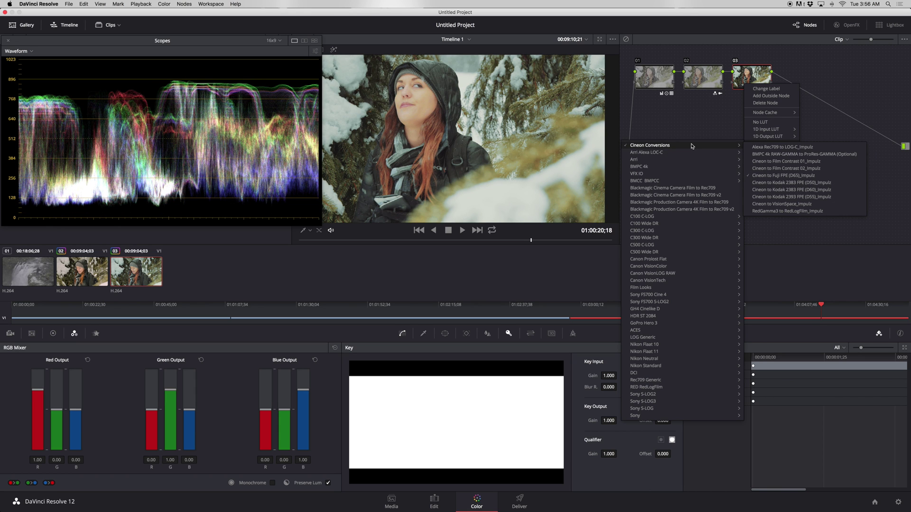
left_click(777, 182)
right_click(751, 85)
mouse_move(768, 144)
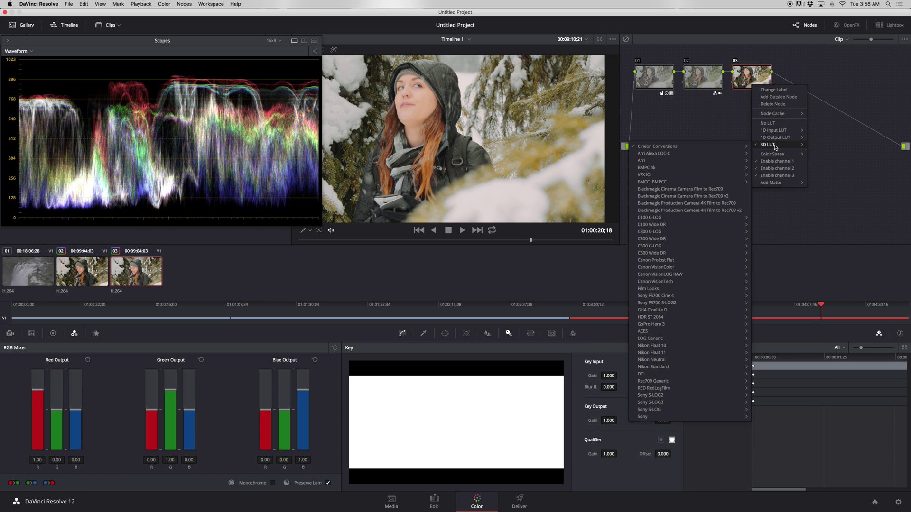
mouse_move(739, 149)
left_click(778, 175)
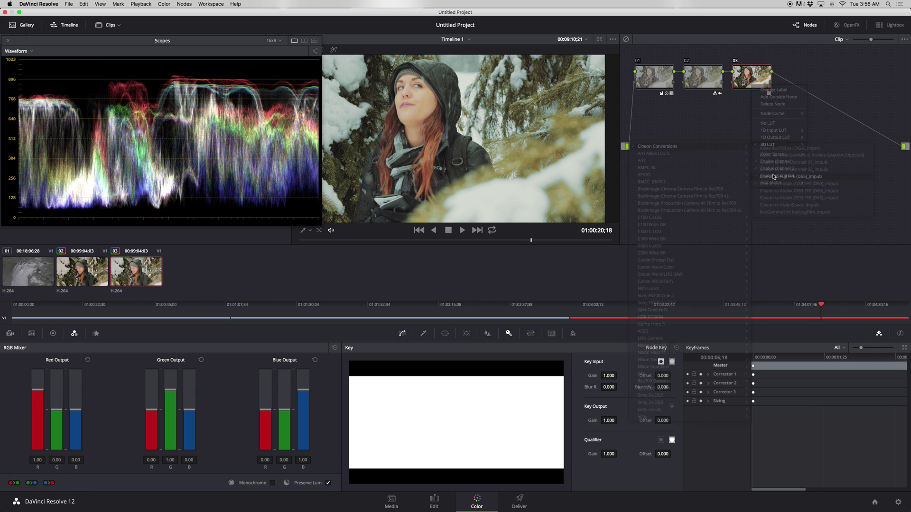
left_click_drag(537, 243, 361, 240)
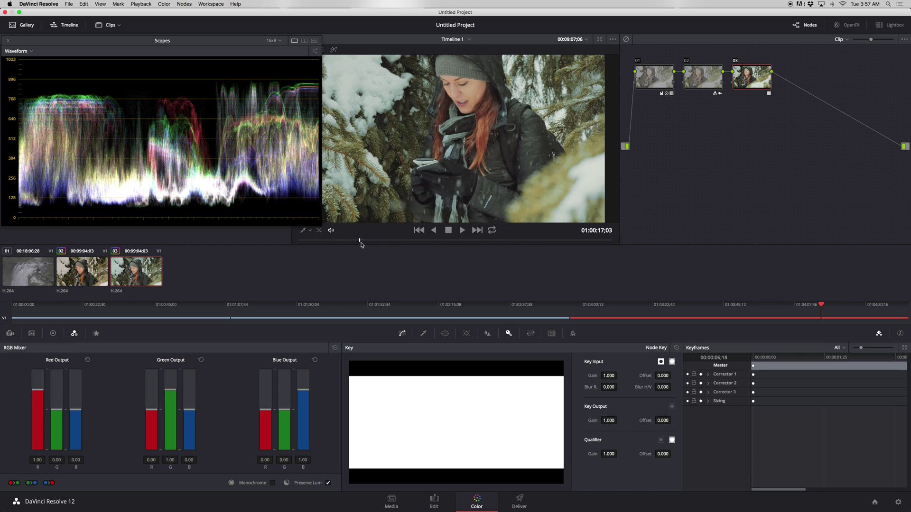
Lower node 01's Blur Radius on clip 03 to 0.46, then select node 02 and scrub ahead
left_click(668, 77)
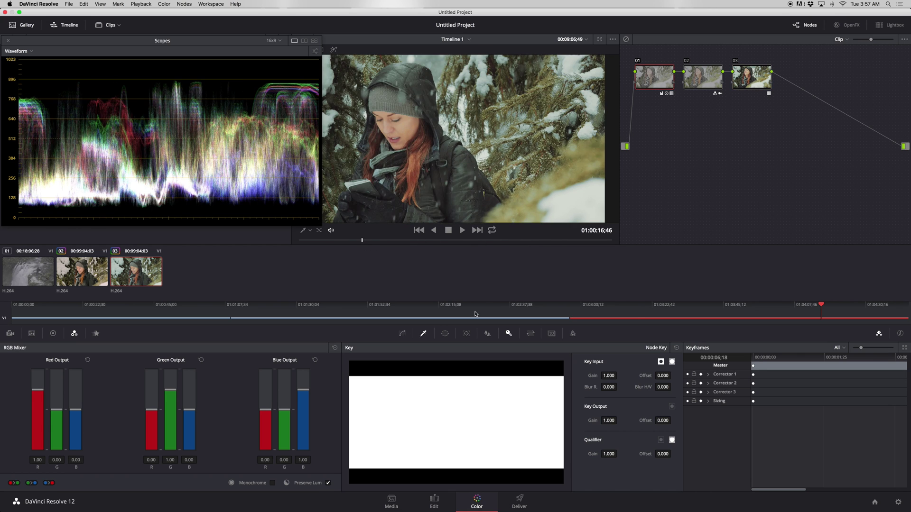
left_click(487, 333)
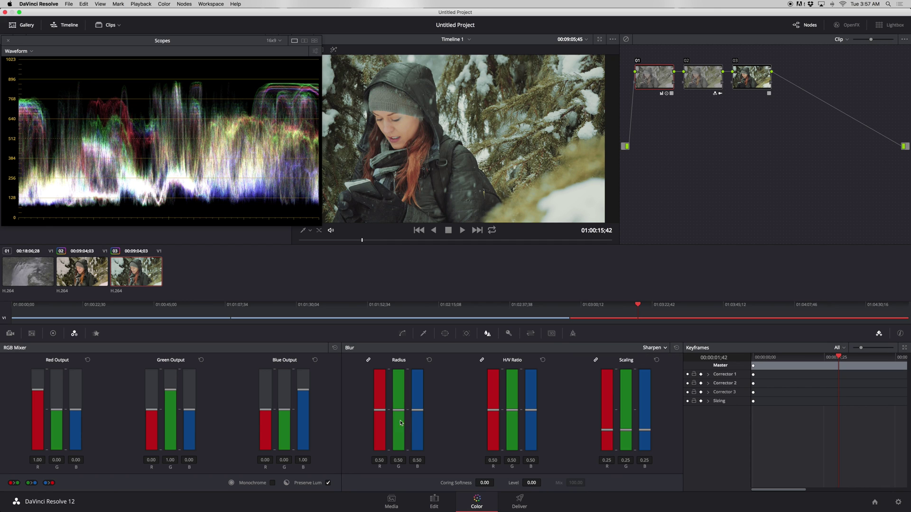
left_click_drag(416, 411, 415, 414)
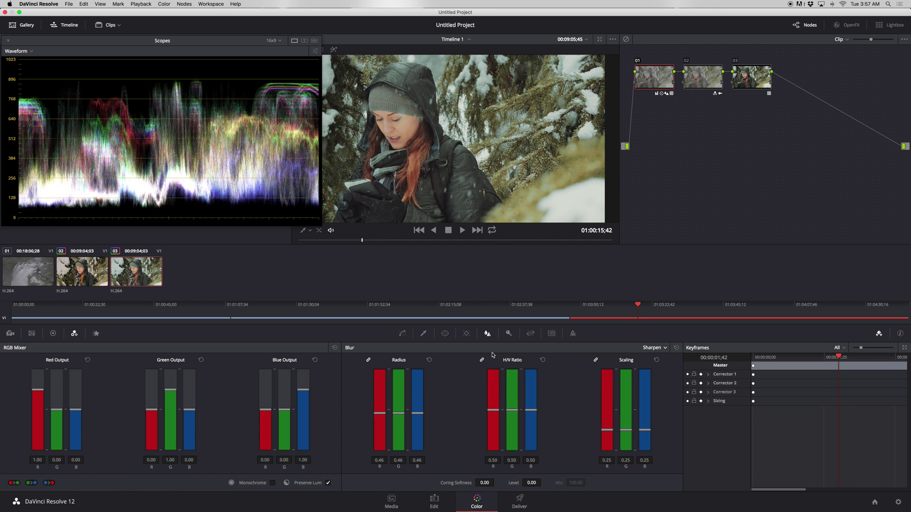
left_click(703, 88)
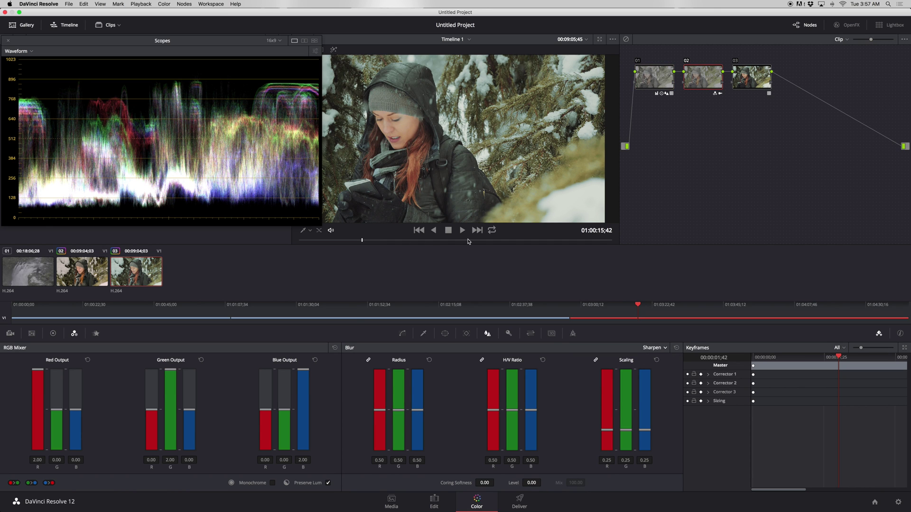
left_click_drag(393, 242, 527, 242)
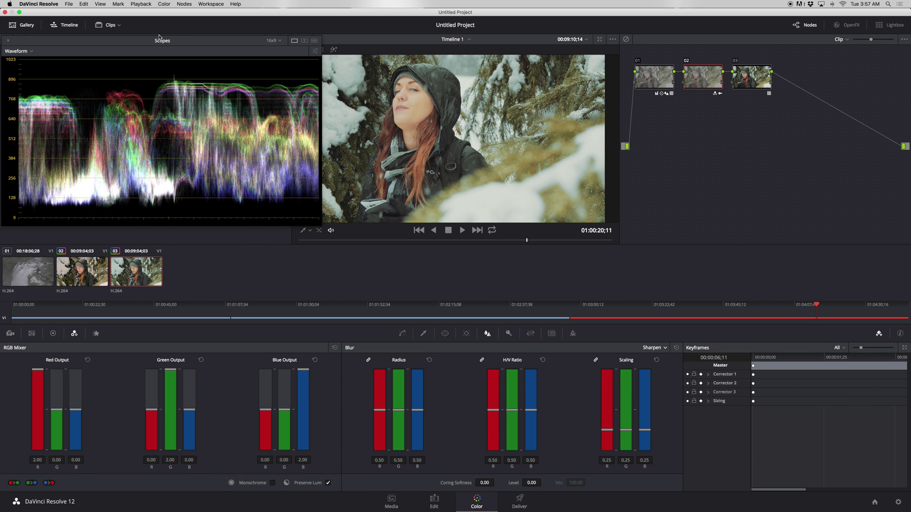
Move the Scopes window aside and view clip 03 full screen, stepping back slightly
left_click_drag(163, 44, 138, 45)
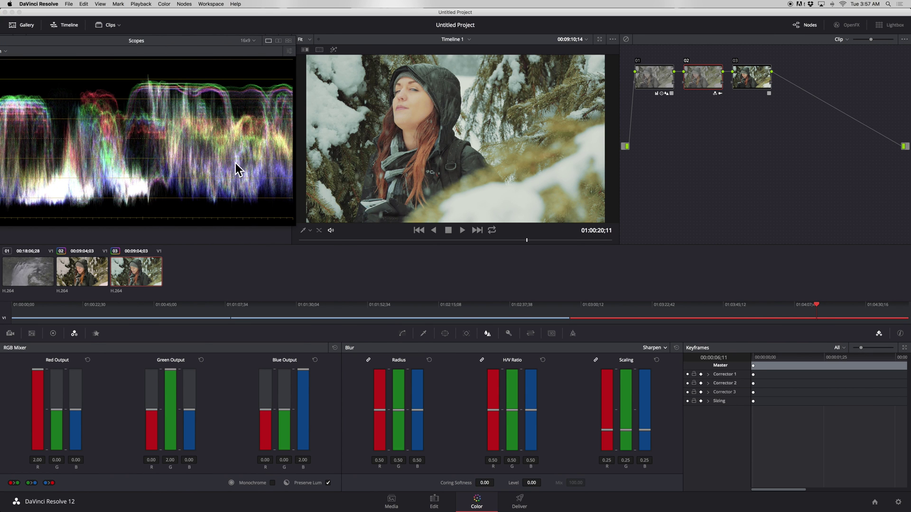
key("super+f")
key("super+f")
left_click_drag(525, 241, 516, 242)
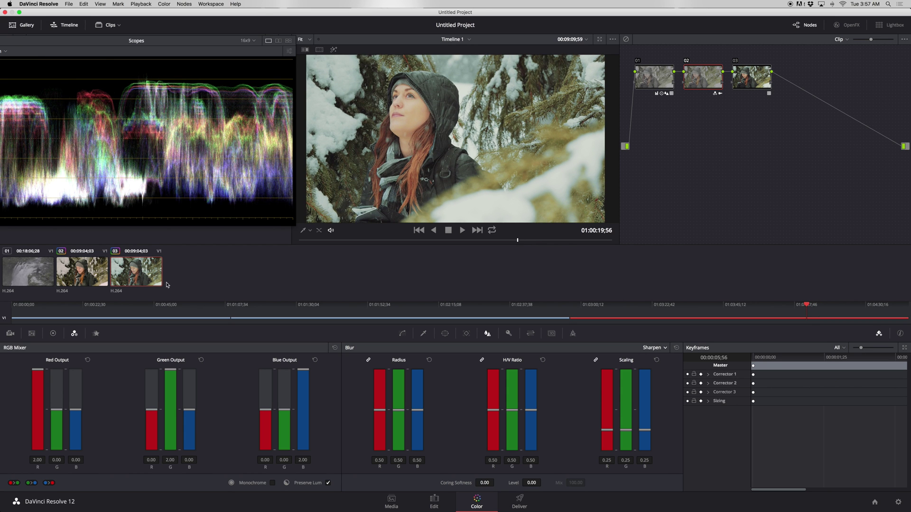
Scrub through graded clip 02, return to clip 03, and switch to the Edit page timeline
left_click(96, 281)
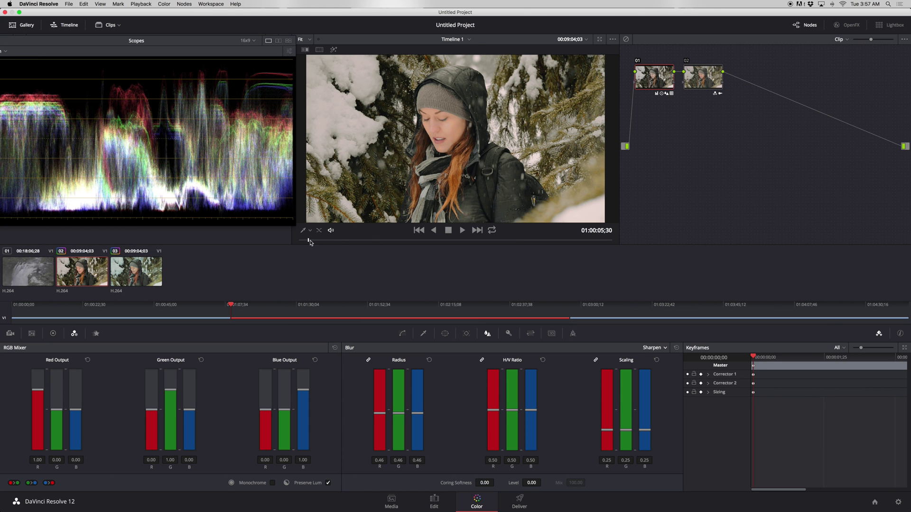
left_click_drag(310, 242, 496, 241)
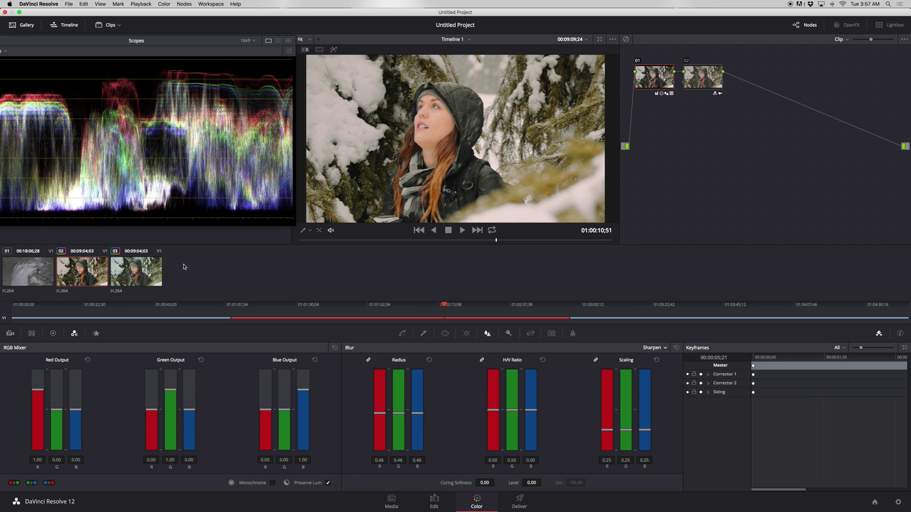
left_click_drag(497, 241, 569, 249)
left_click(136, 271)
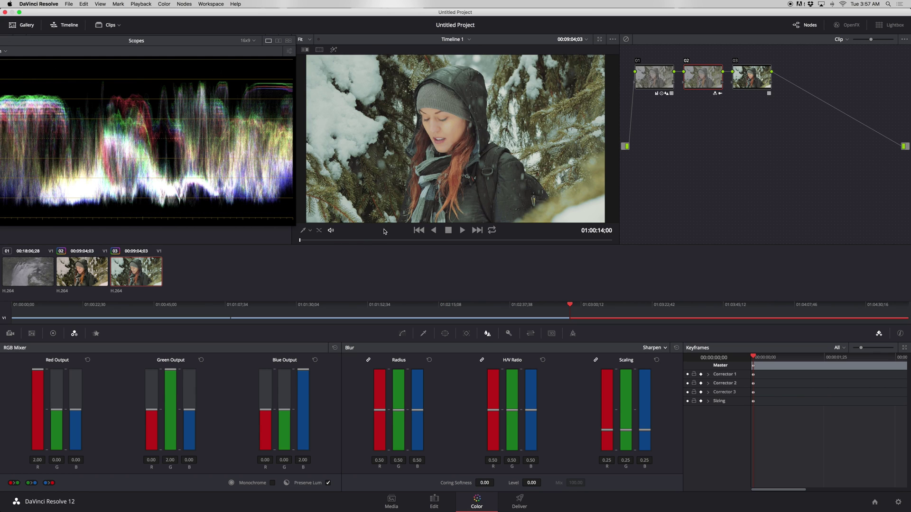
left_click(434, 502)
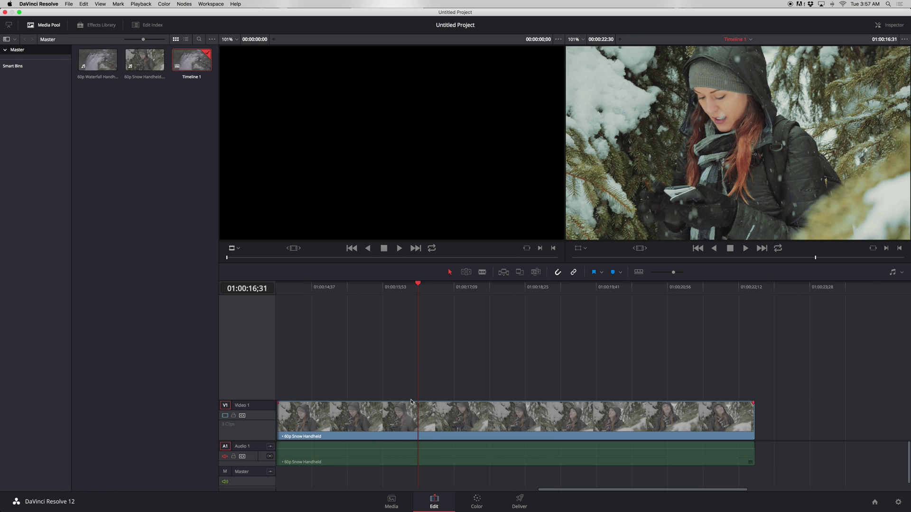
Scroll Timeline 1, return to the Color page, browse the Color and Nodes menus, and select clip 01
scroll(412, 402, "left", 10)
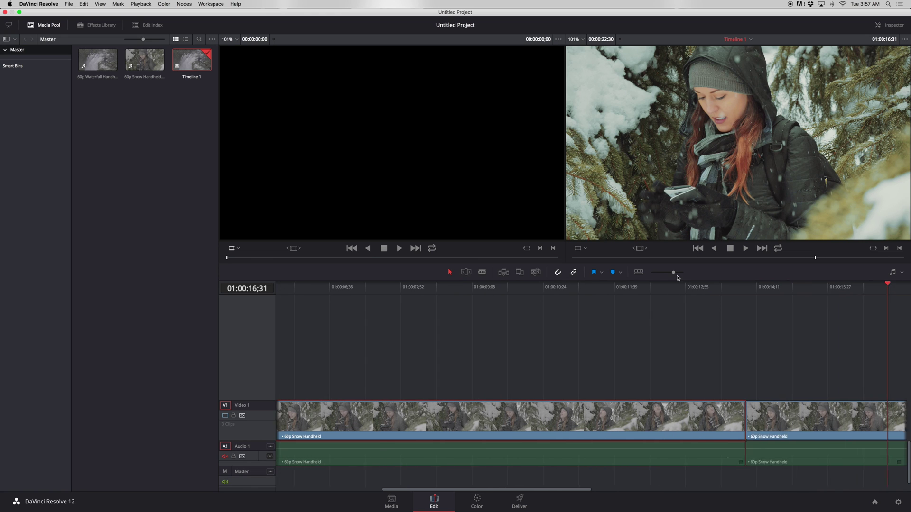
scroll(678, 278, "left", 2)
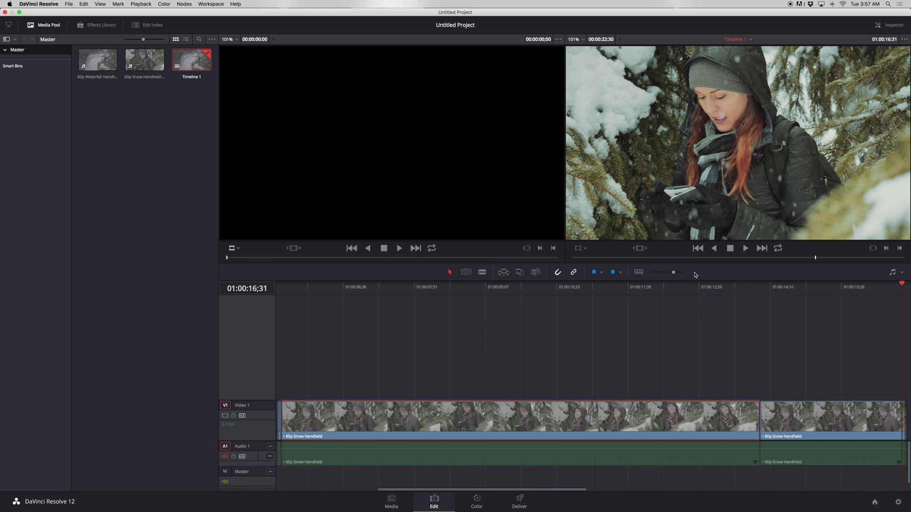
left_click(477, 502)
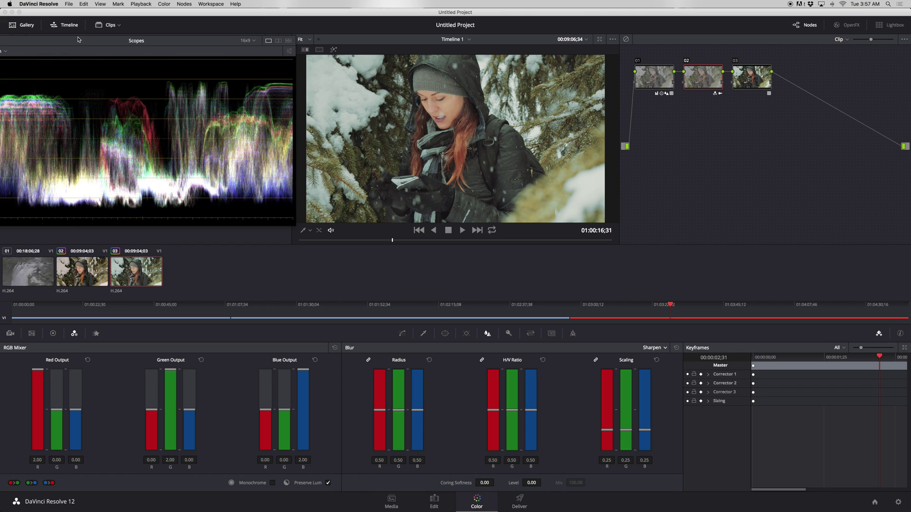
left_click(148, 4)
left_click(164, 3)
left_click(184, 3)
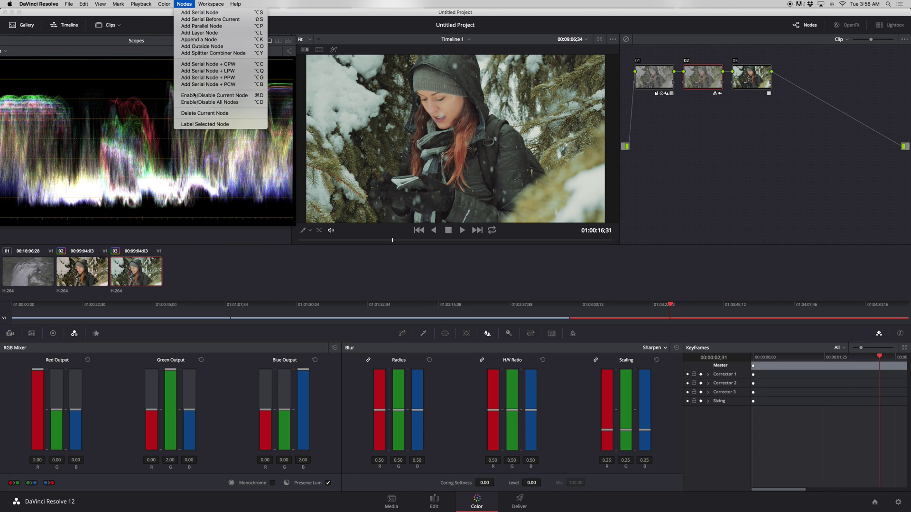
mouse_move(164, 4)
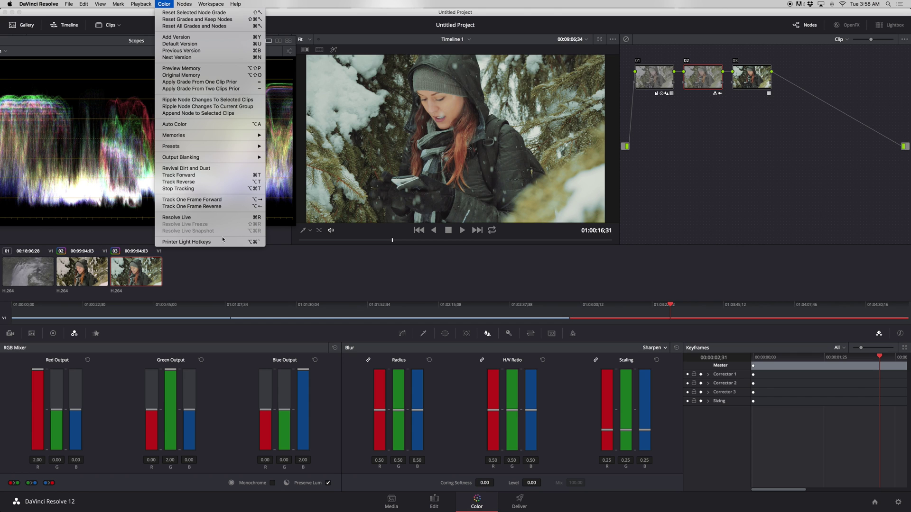
key("shift+4")
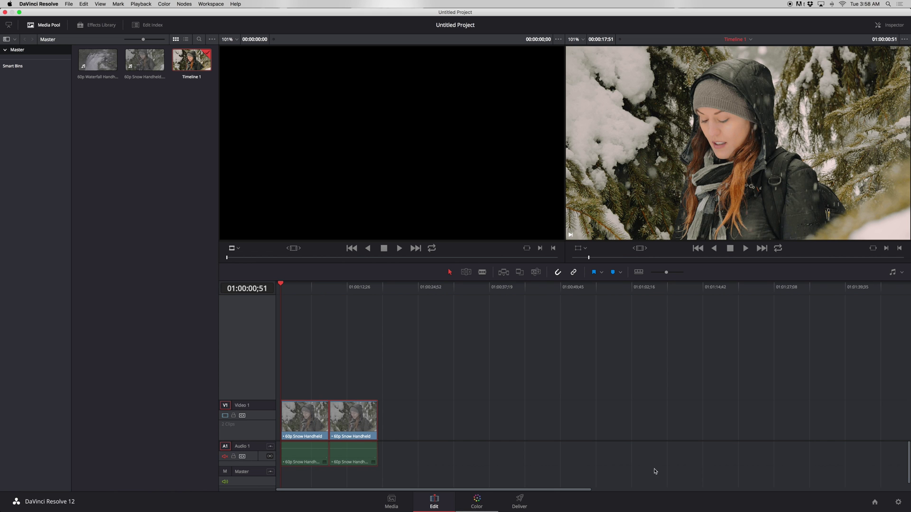
key("shift+6")
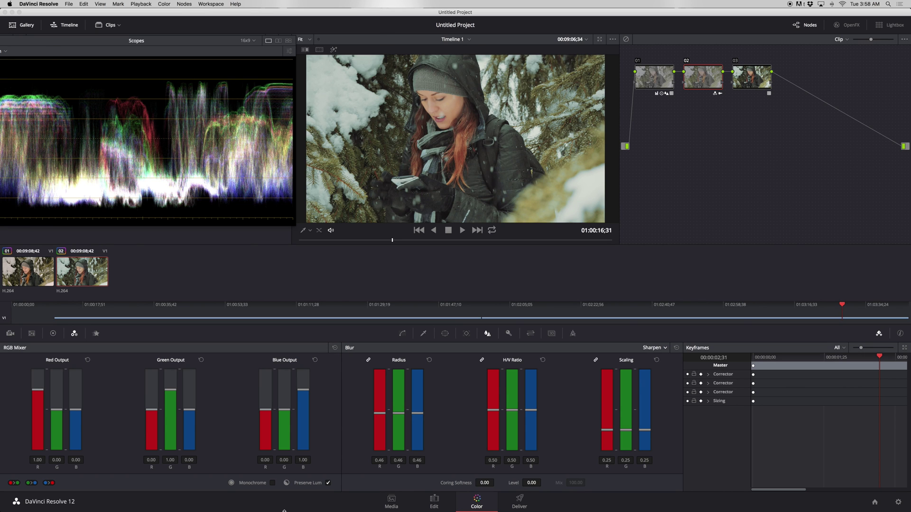
key("Up")
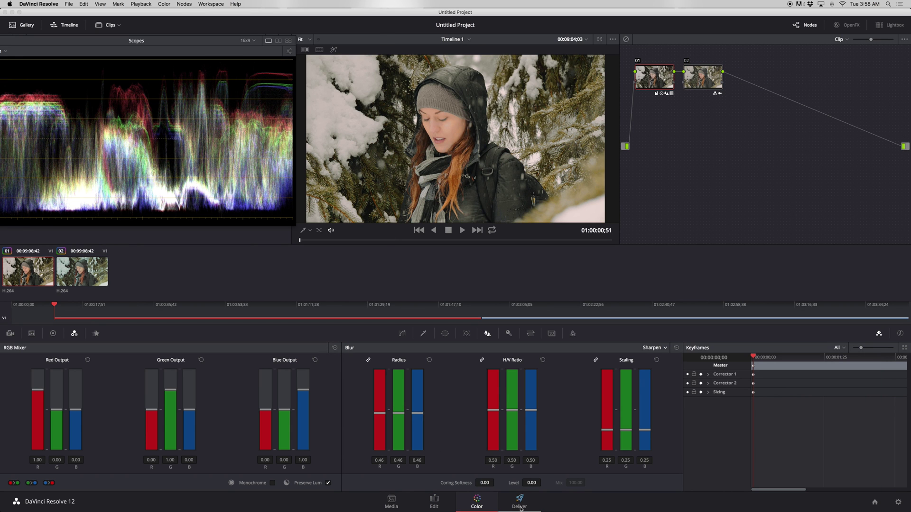
Switch to the Deliver page and close the floating Scopes window
left_click(520, 502)
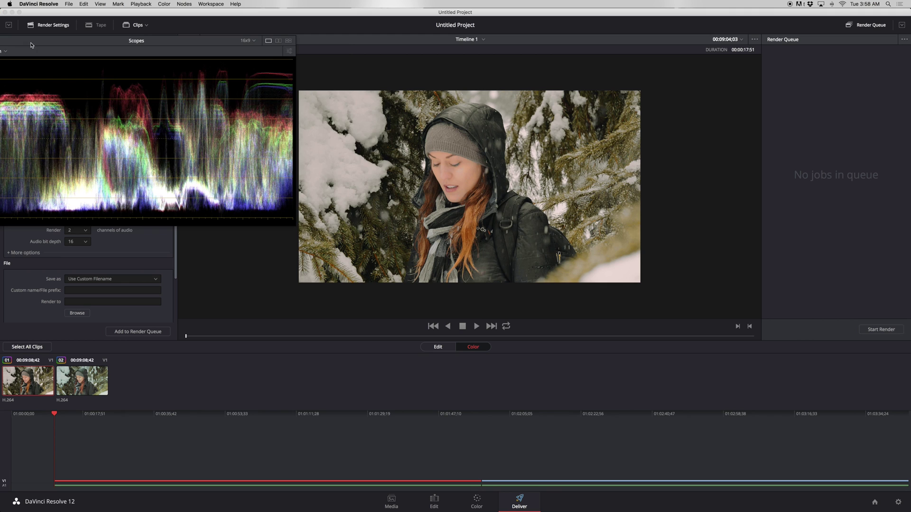
left_click_drag(31, 45, 69, 54)
left_click(76, 47)
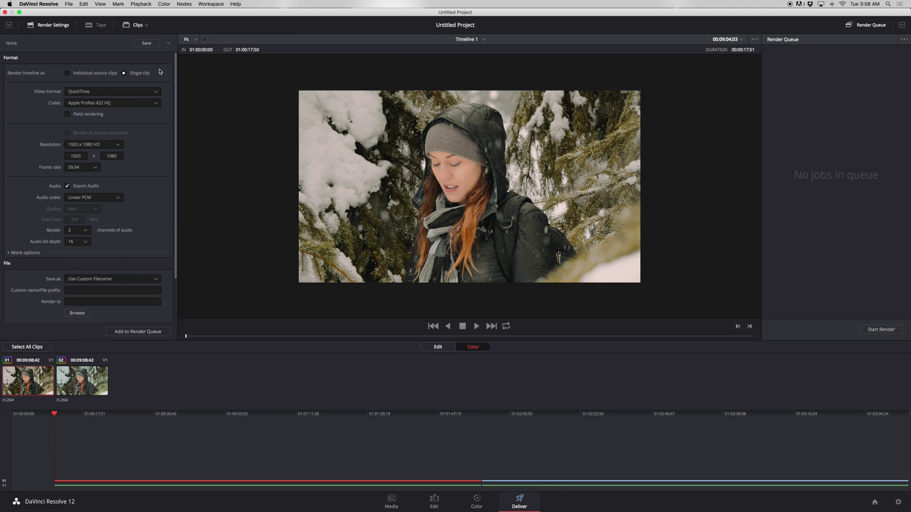
Render individual source clips at 3840 x 2160 Ultra HD with audio export turned off
left_click(67, 73)
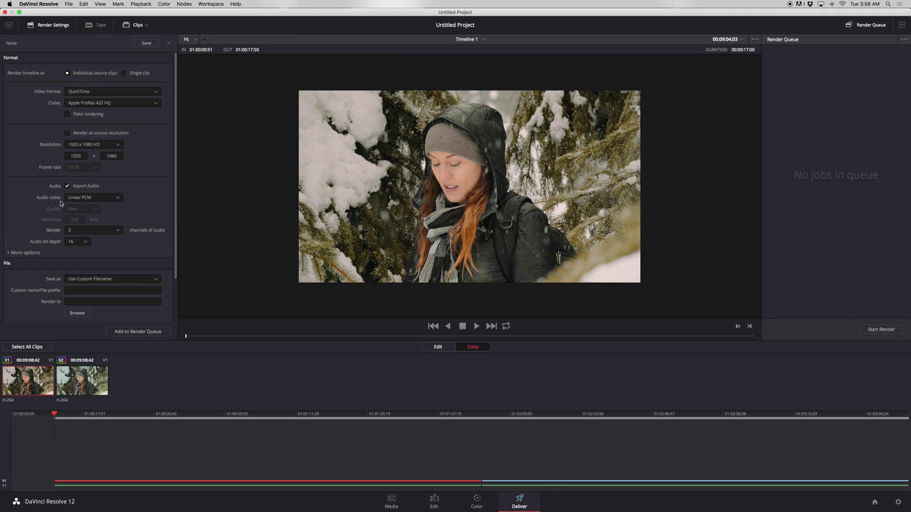
left_click(92, 146)
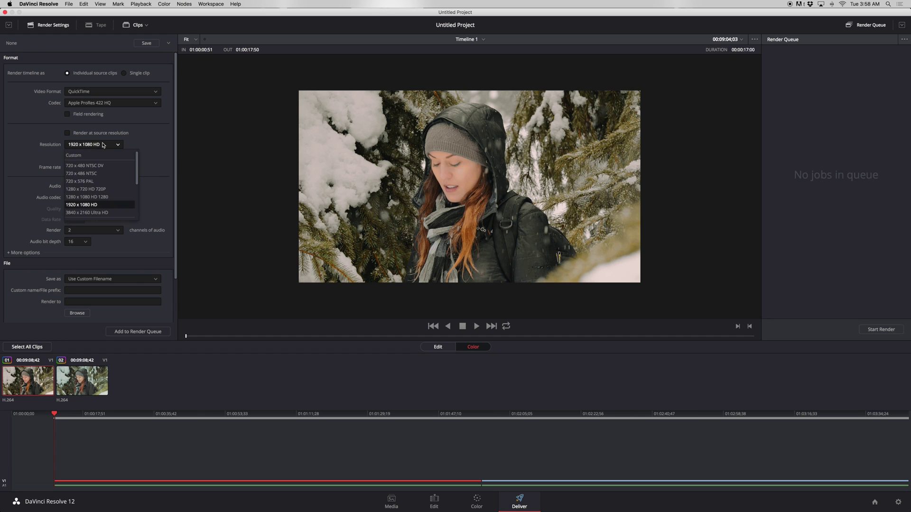
scroll(105, 167, "down", 3)
left_click(93, 155)
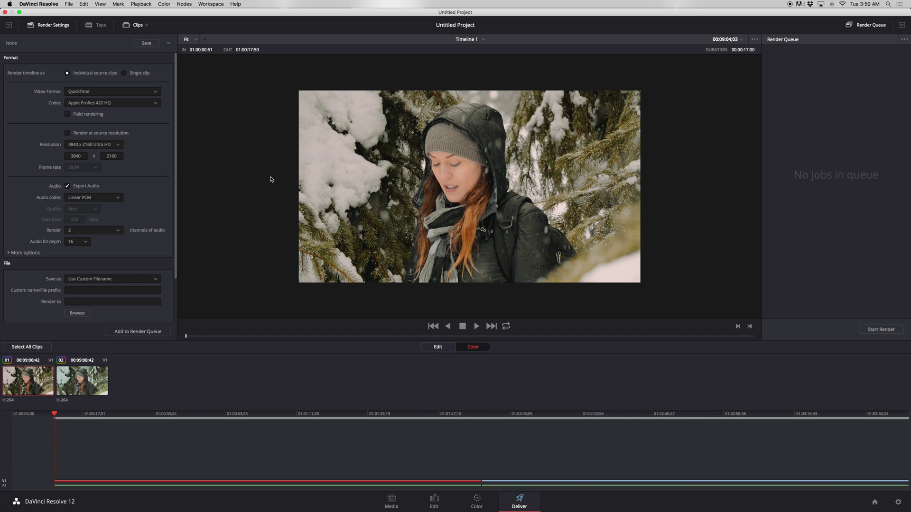
left_click(67, 186)
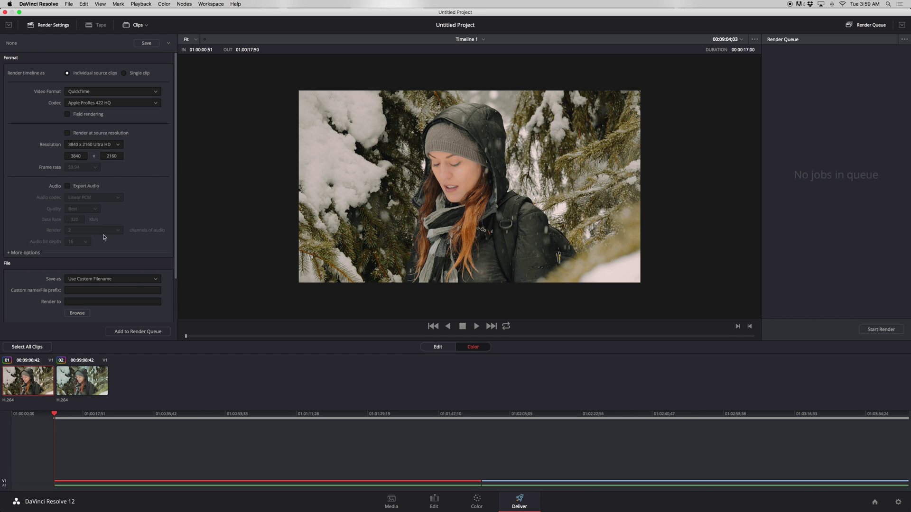
scroll(104, 238, "down", 3)
left_click(80, 262)
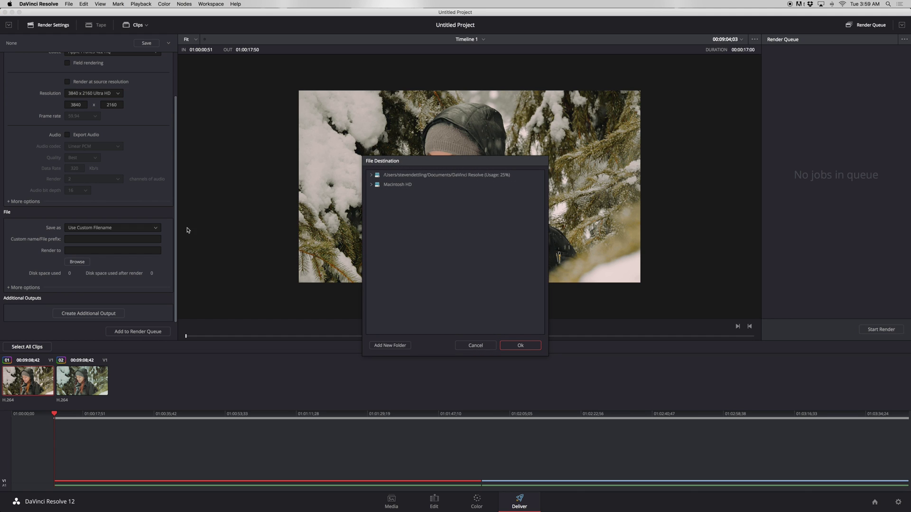
Navigate the File Destination tree to Macintosh HD > Users > home > Movies > Lut Test
double_click(407, 186)
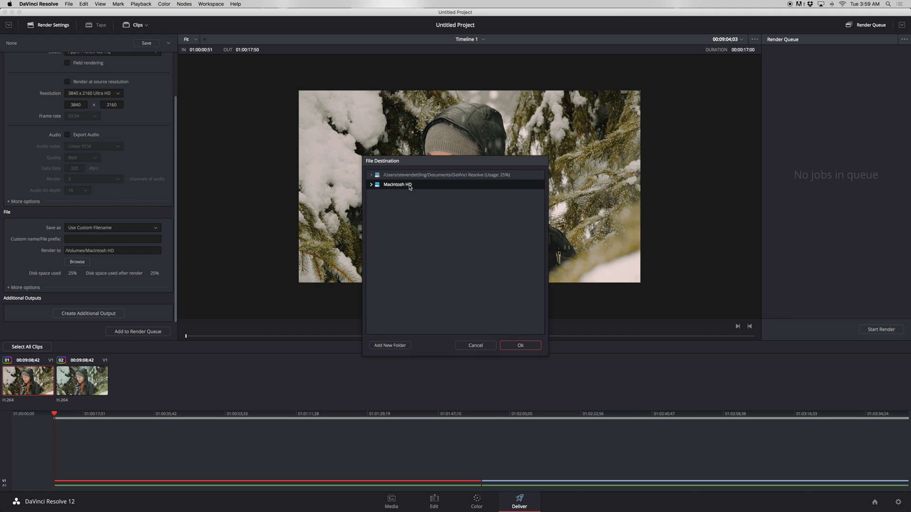
double_click(386, 224)
double_click(444, 252)
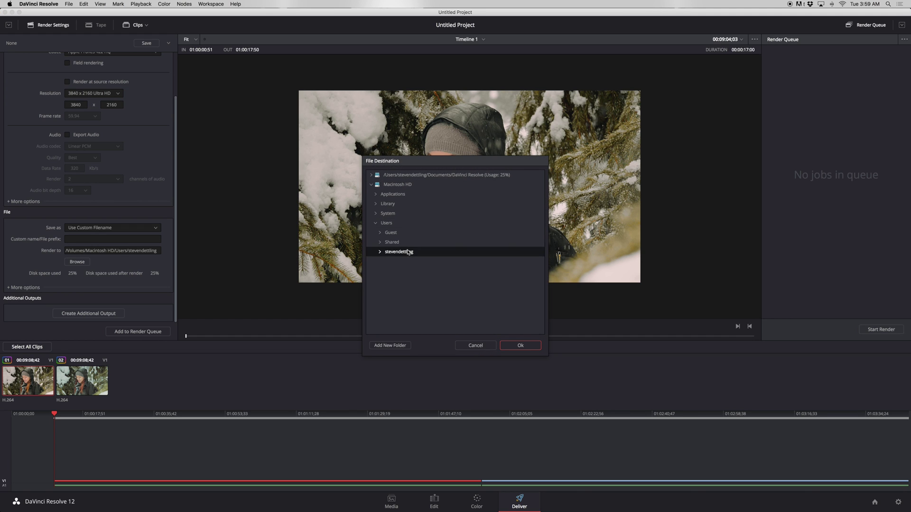
scroll(466, 290, "down", 3)
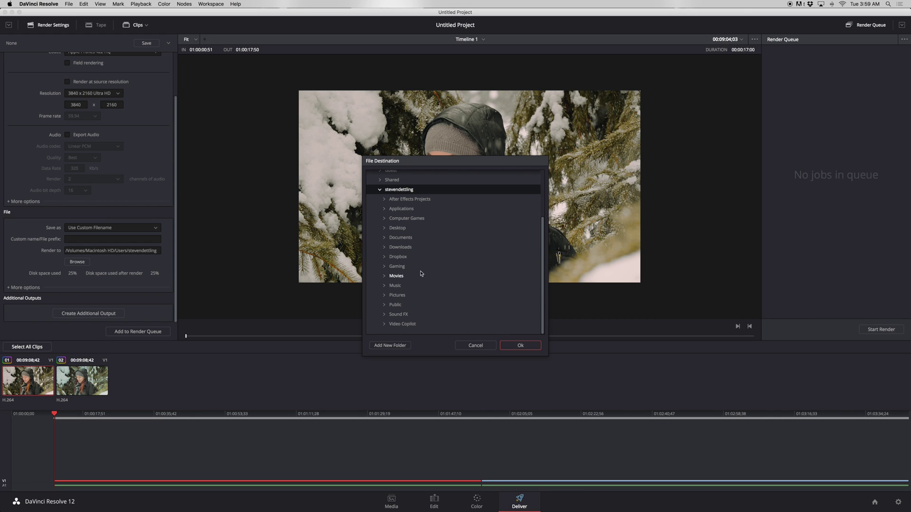
left_click(400, 276)
double_click(402, 277)
double_click(402, 253)
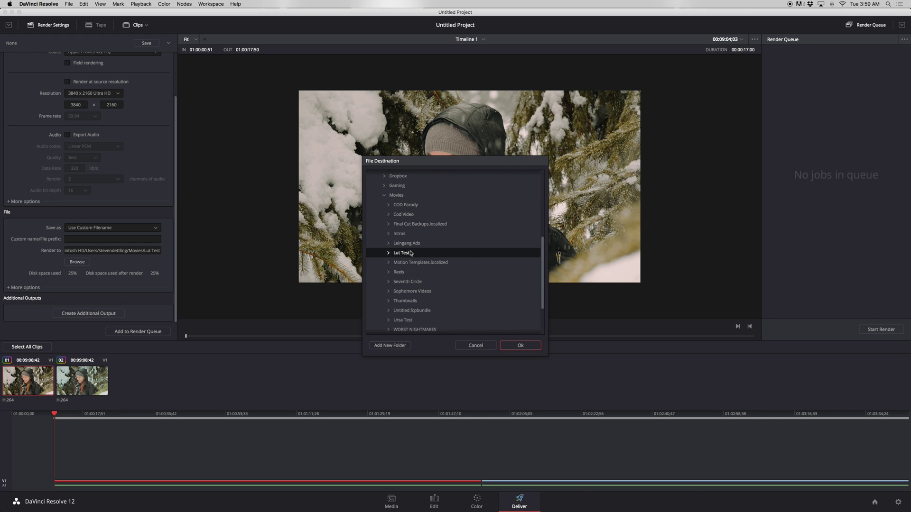
Create a new 'Proxies' folder in Lut Test and set it as the render destination
left_click(409, 349)
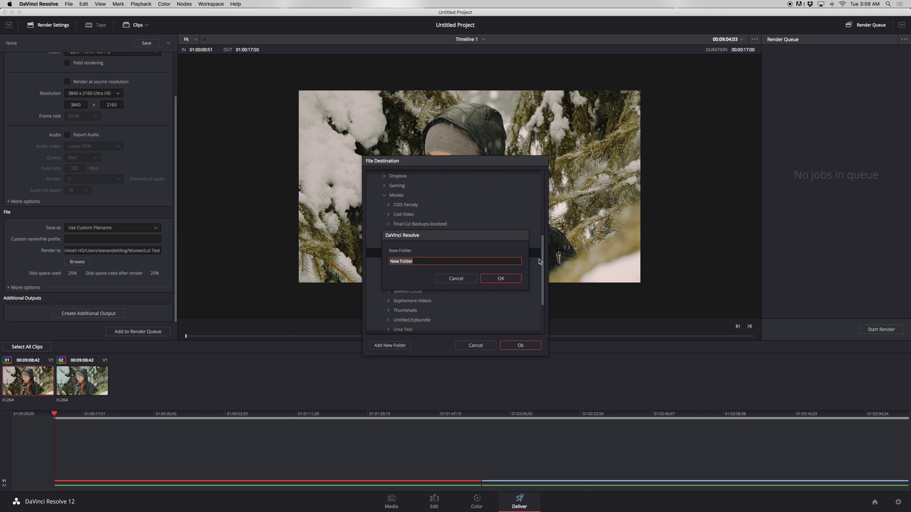
type("Proxies")
left_click(500, 278)
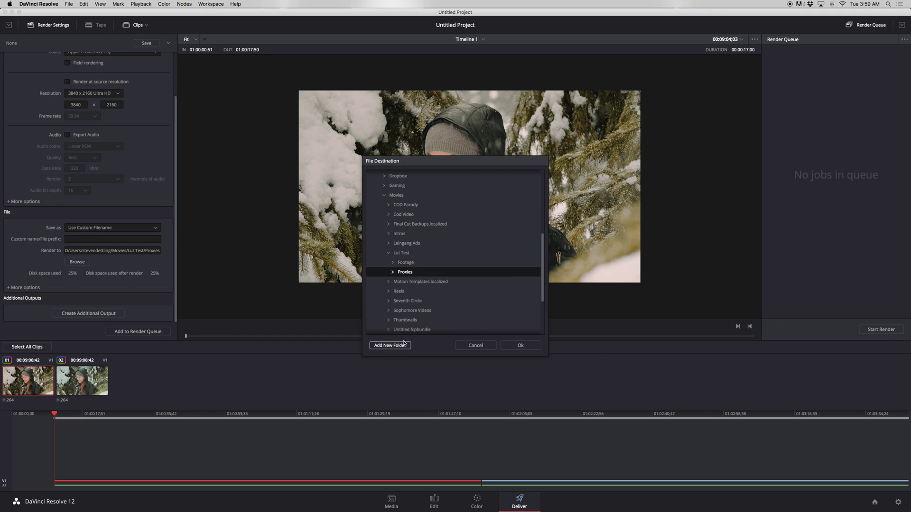
left_click(521, 345)
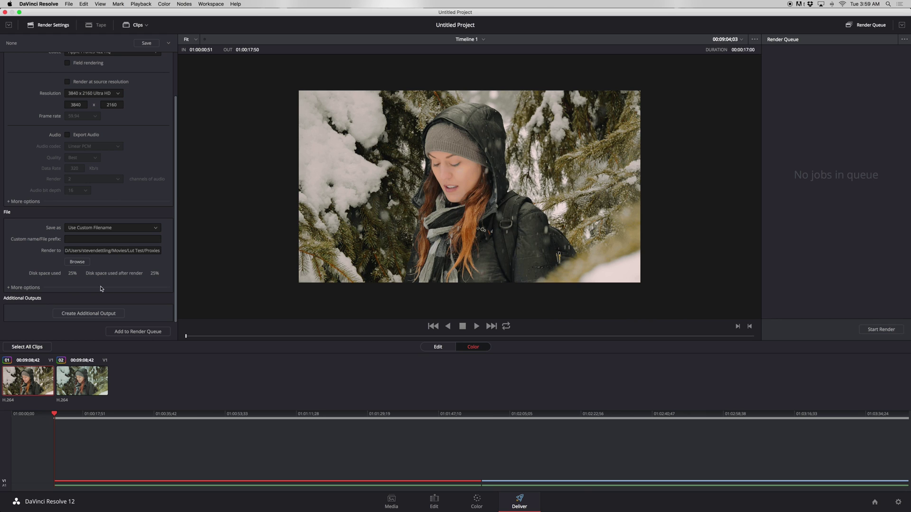
Keep Apple ProRes 422 HQ as the codec, add the job to the Render Queue, and start rendering
scroll(134, 273, "up", 3)
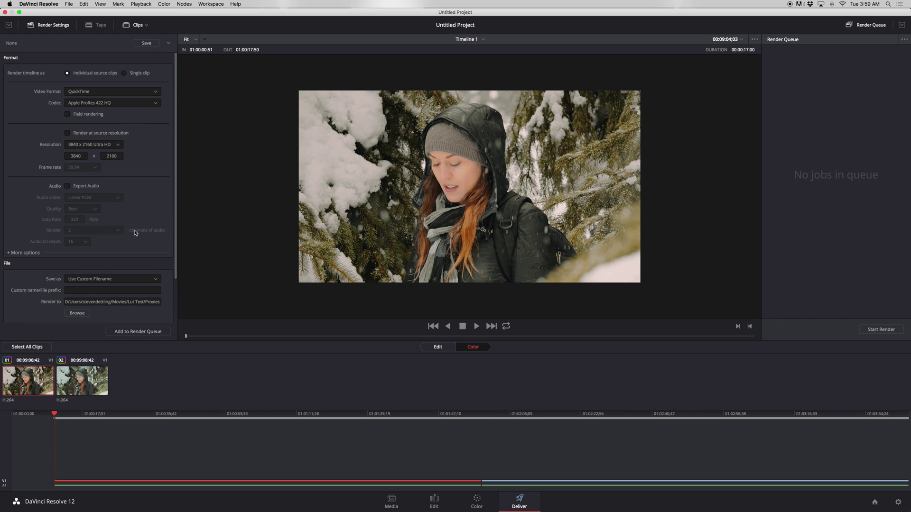
left_click(136, 105)
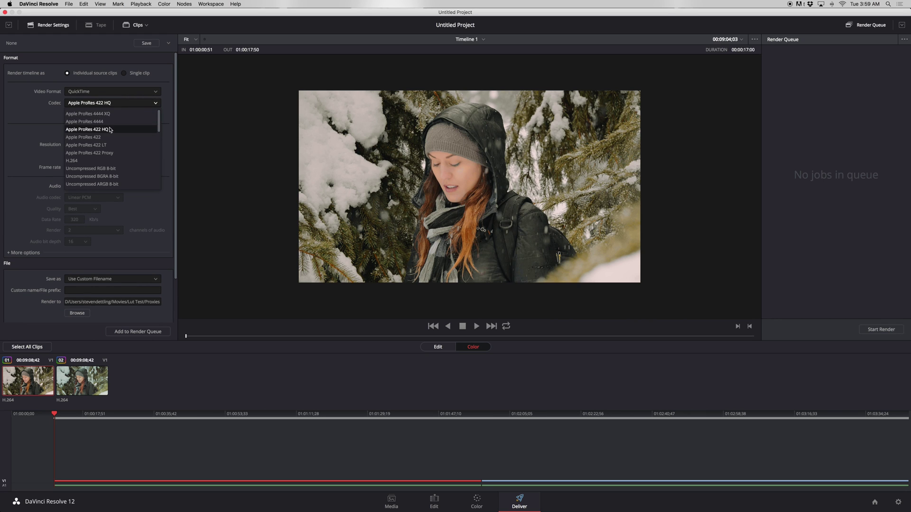
left_click(111, 130)
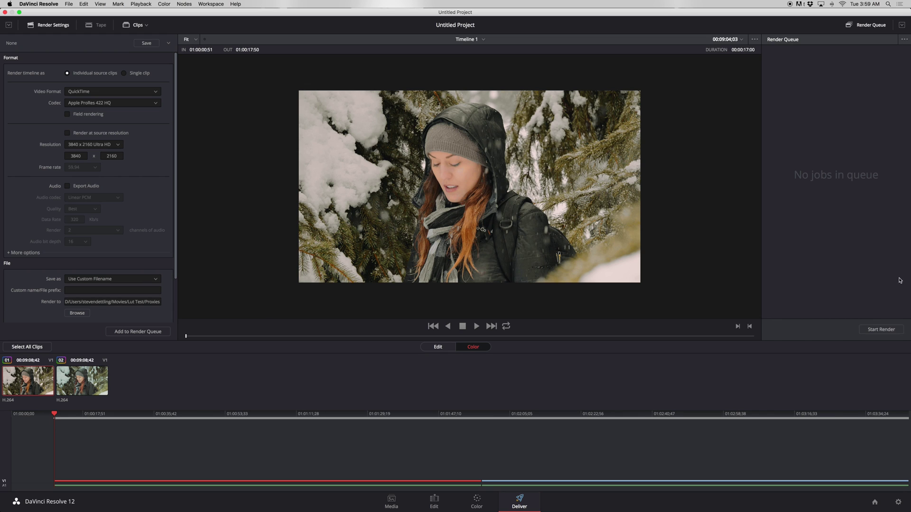
scroll(147, 310, "down", 3)
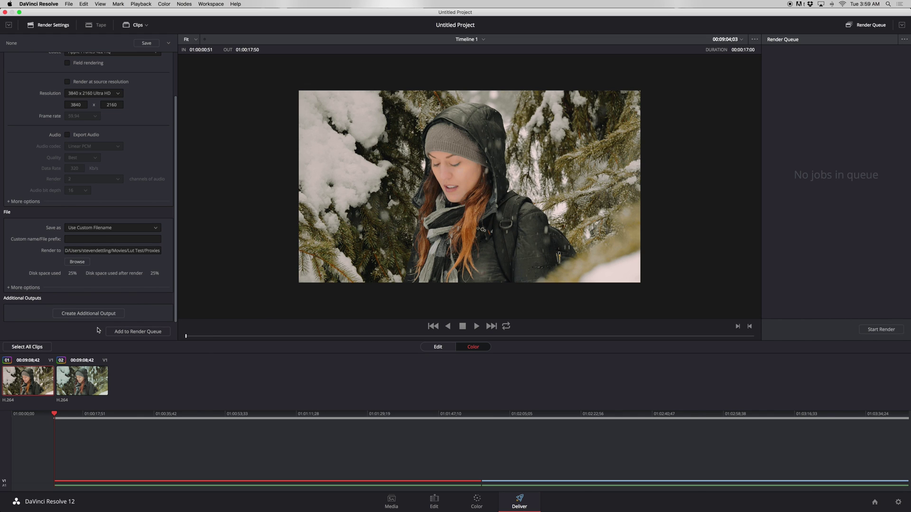
left_click(148, 332)
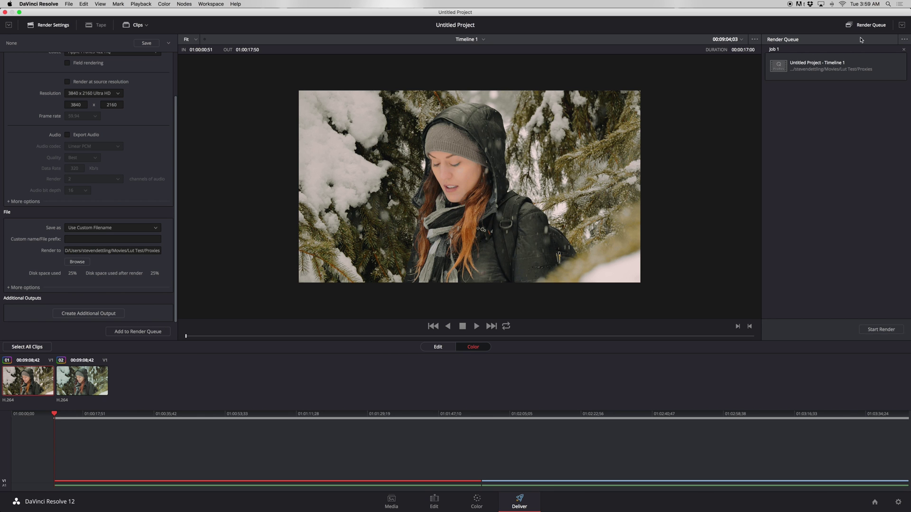
left_click(872, 330)
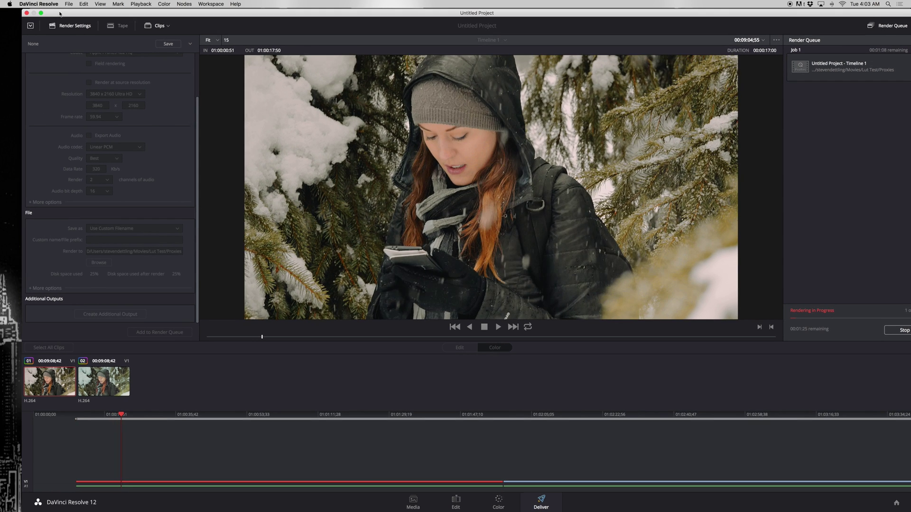
Play Streets of Philadelphia in iTunes, then select clip 00215835 in Final Cut Pro's browser
mouse_move(15, 164)
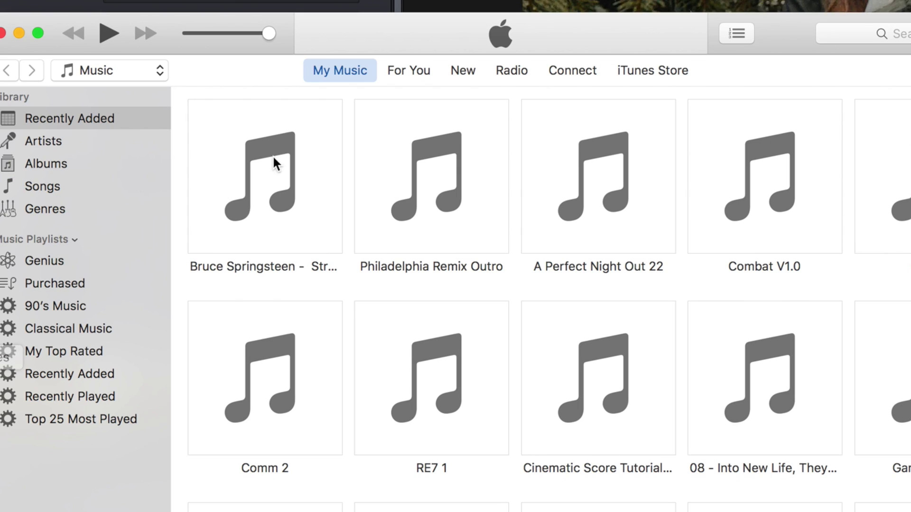
double_click(247, 211)
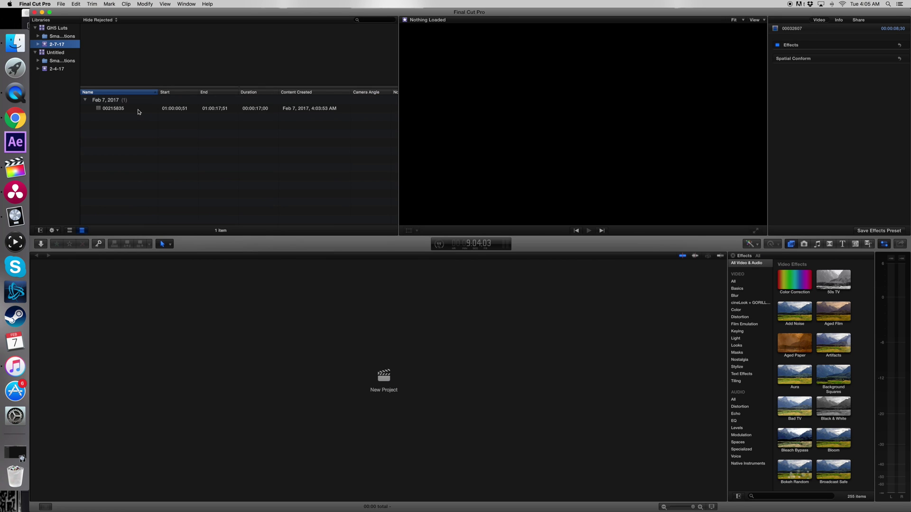
left_click(139, 108)
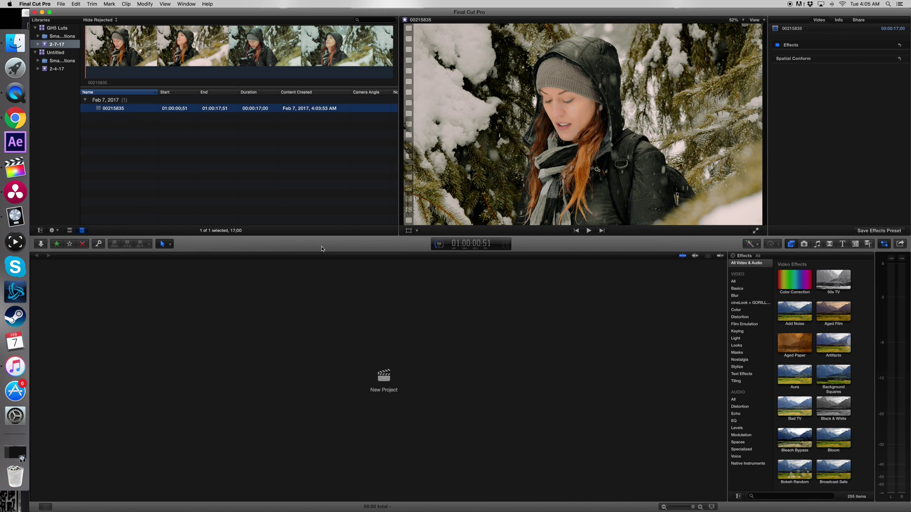
Create an Untitled Project with 4K 23.98p settings and drag clip 00215835 onto its timeline
left_click(392, 382)
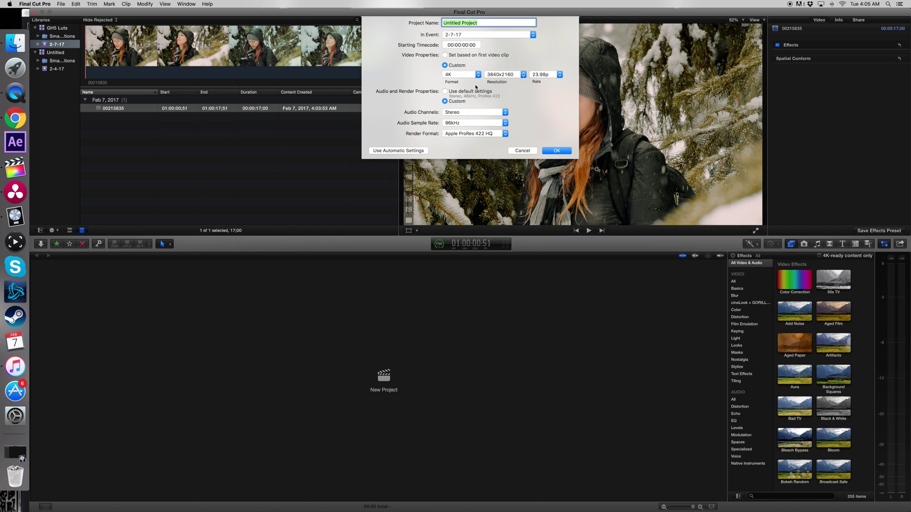
left_click(558, 151)
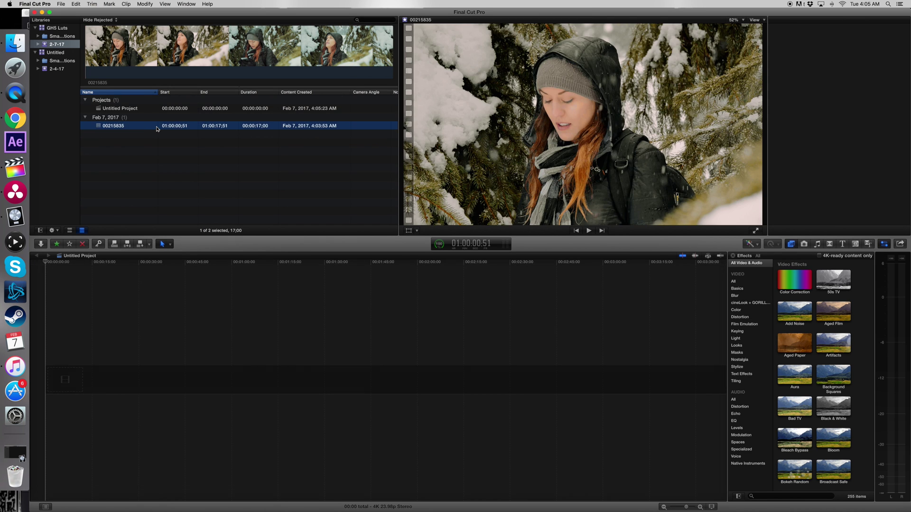
left_click_drag(156, 128, 154, 366)
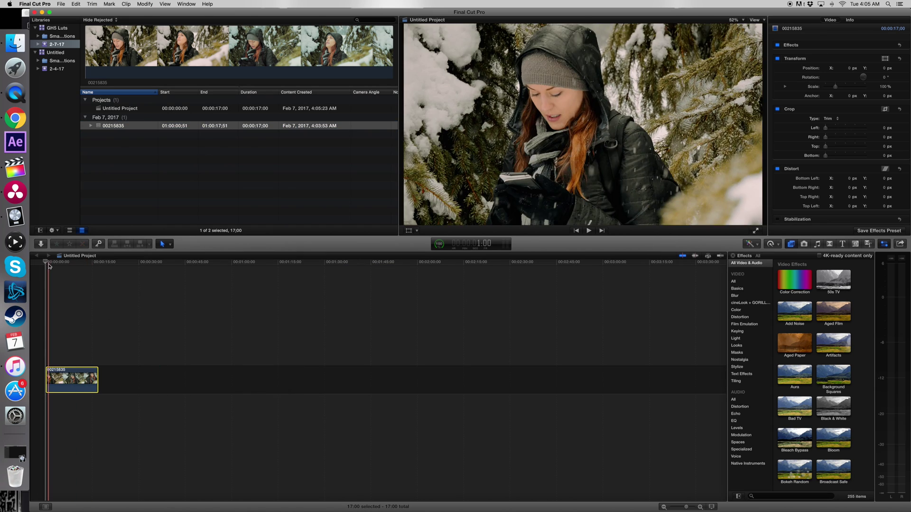
left_click(587, 232)
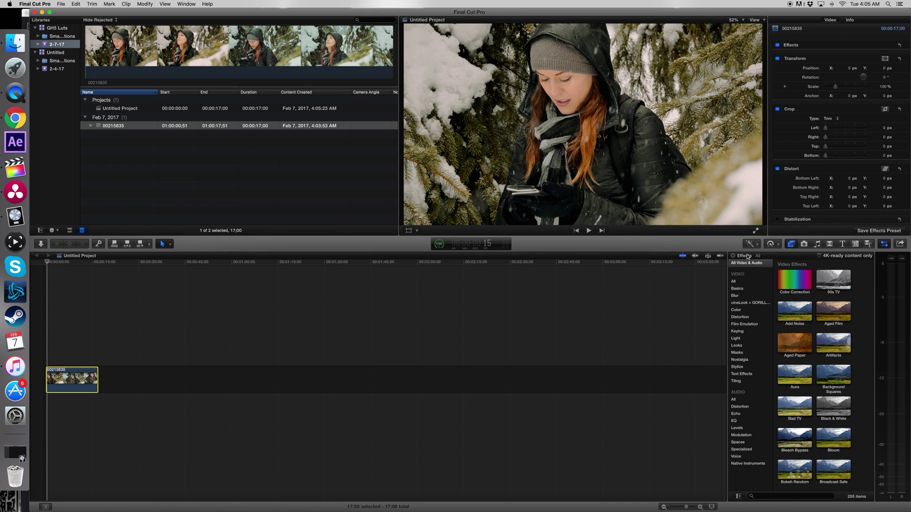
left_click(769, 245)
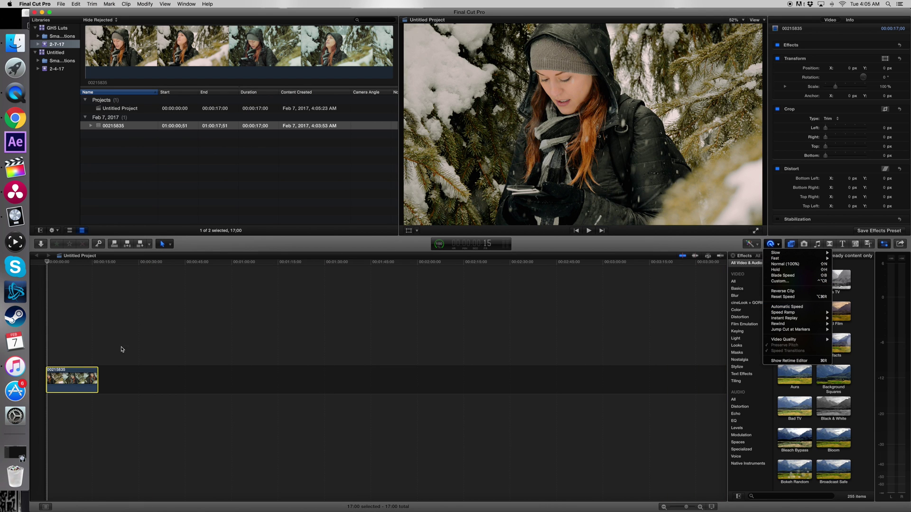
mouse_move(779, 256)
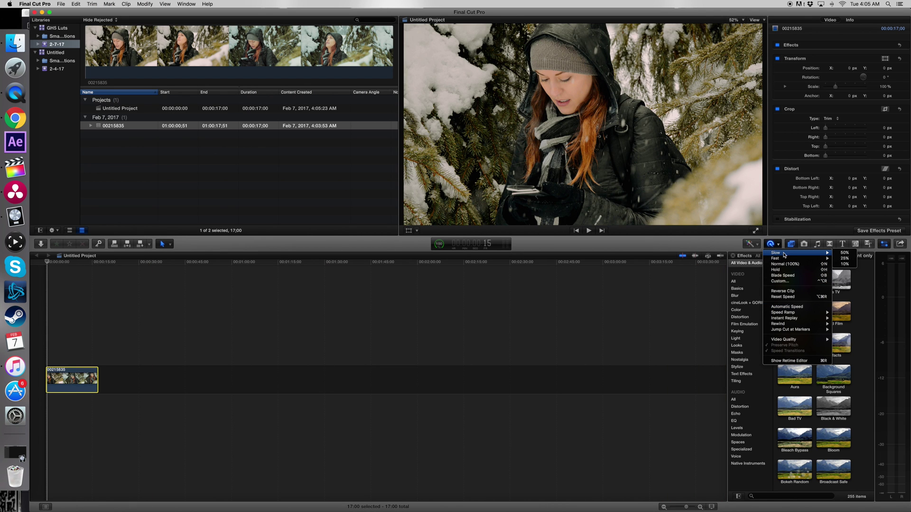
left_click(844, 252)
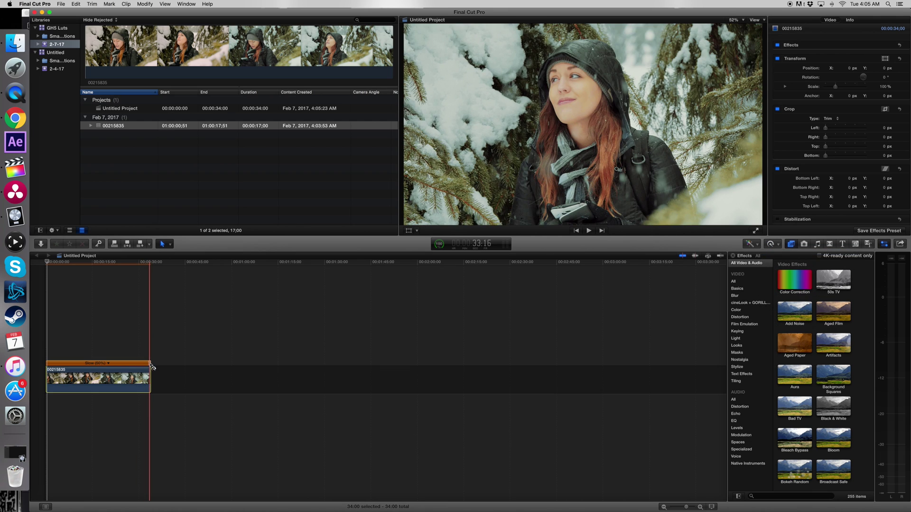
left_click_drag(152, 367, 178, 367)
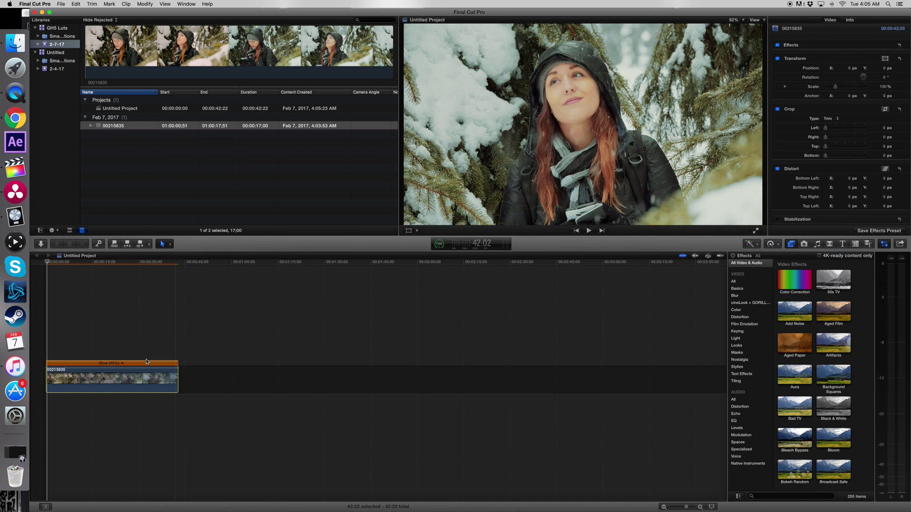
key("Home")
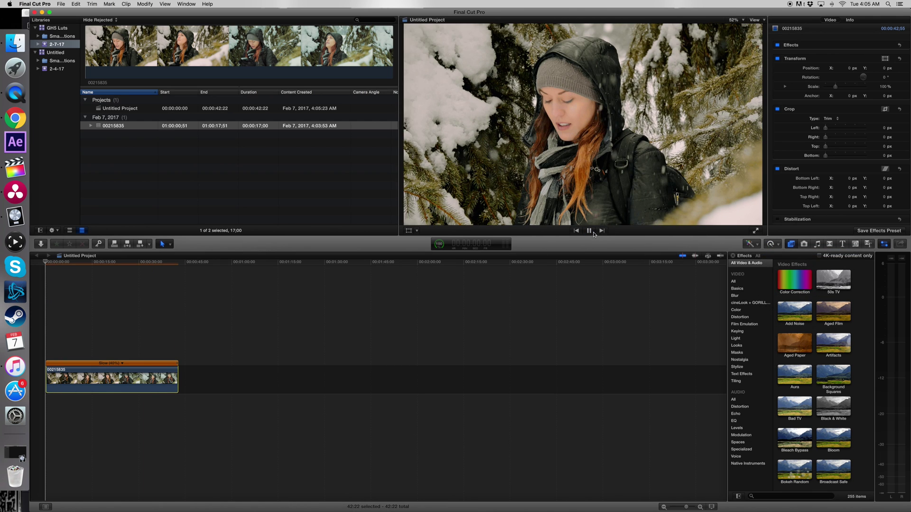
key("space")
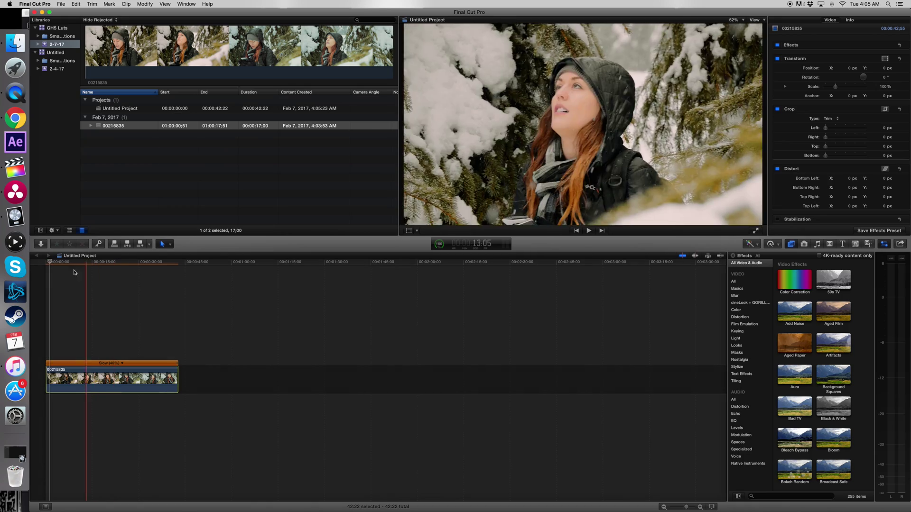
left_click_drag(52, 272, 101, 301)
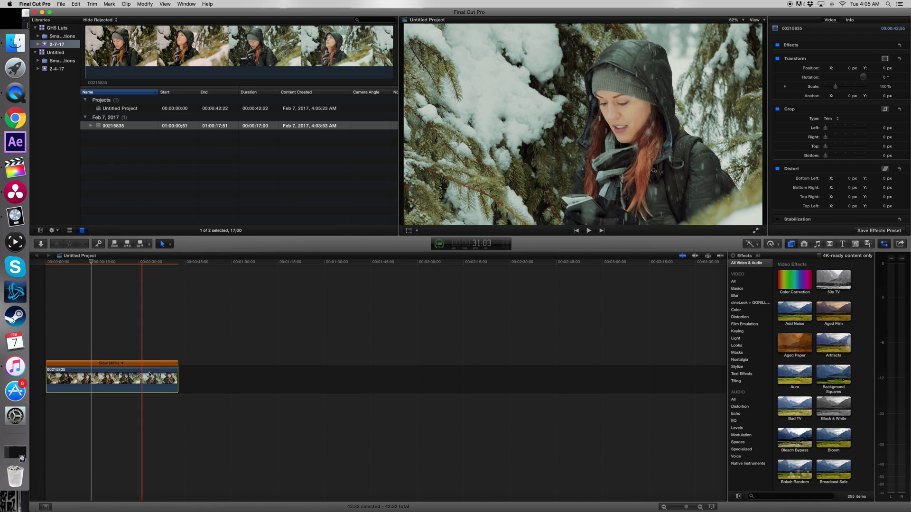
Apply the Basics Widescreen effect to clip 00215835 and review the letterboxed framing across frames
left_click(738, 289)
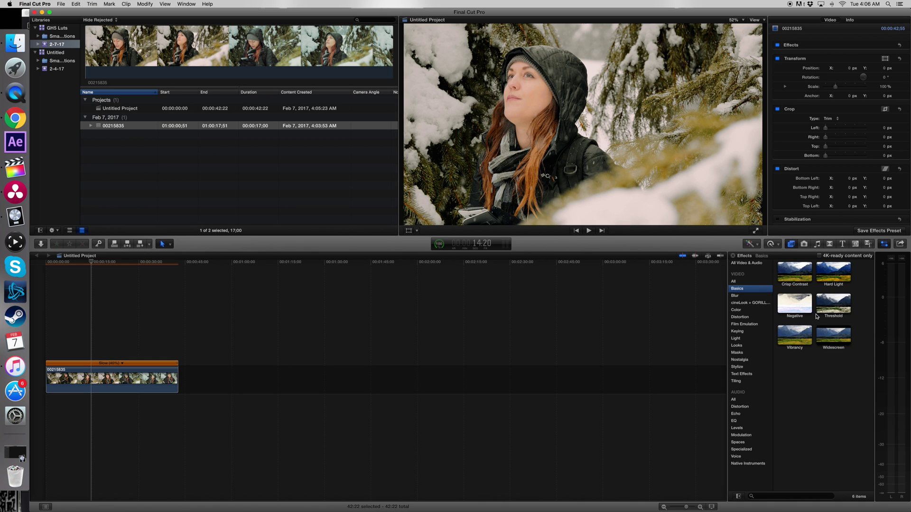
left_click_drag(845, 337, 158, 380)
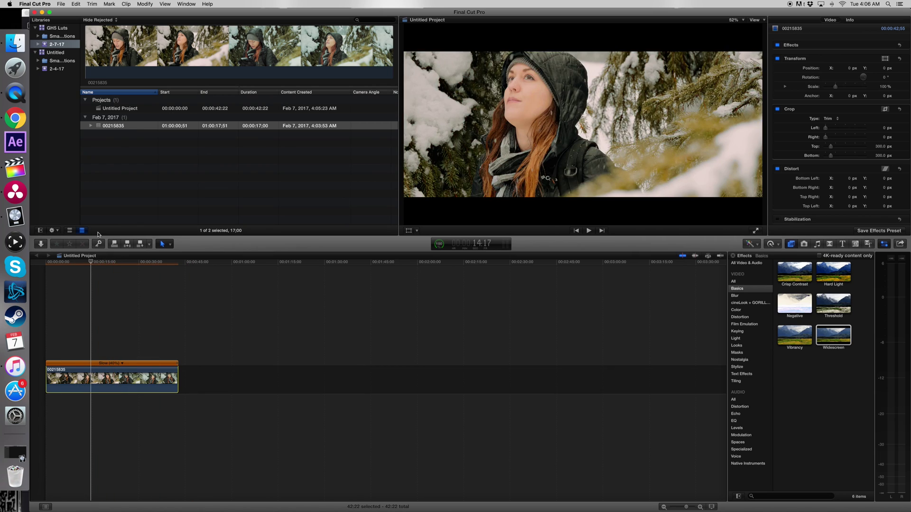
left_click(103, 375)
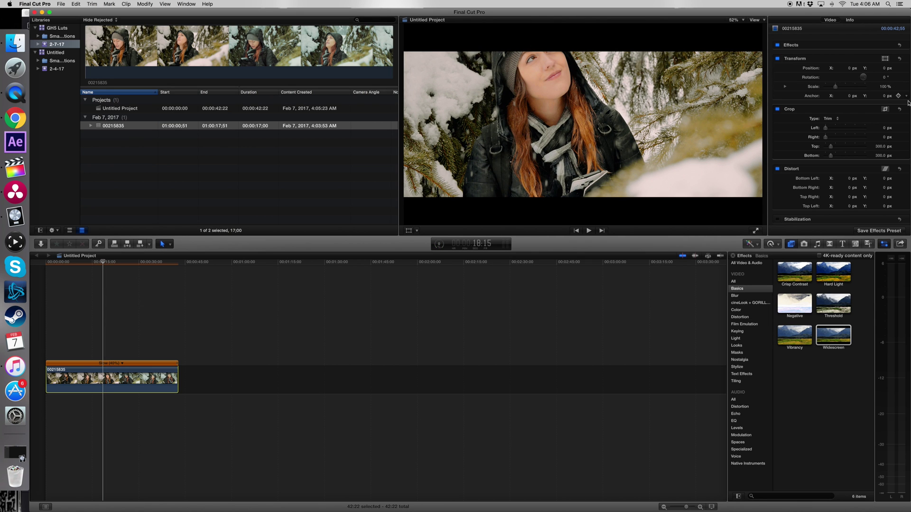
scroll(892, 119, "down", 1)
left_click(97, 266)
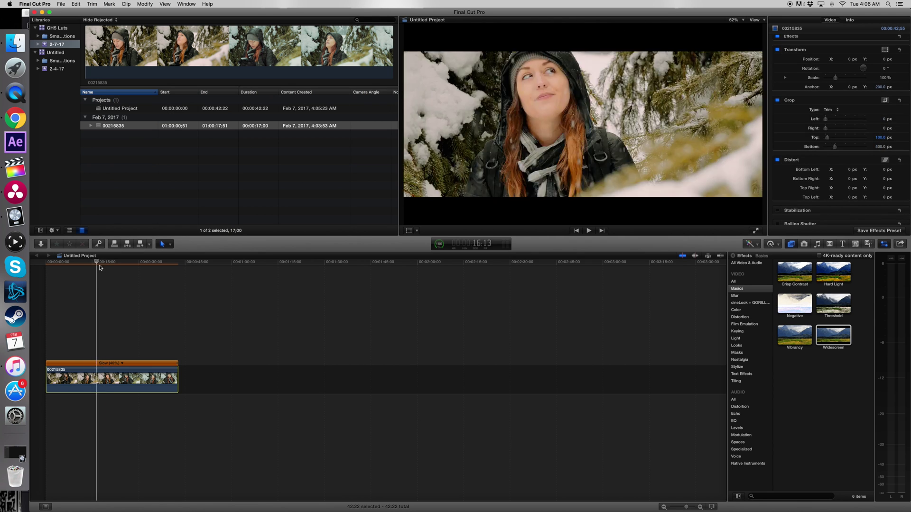
left_click(103, 267)
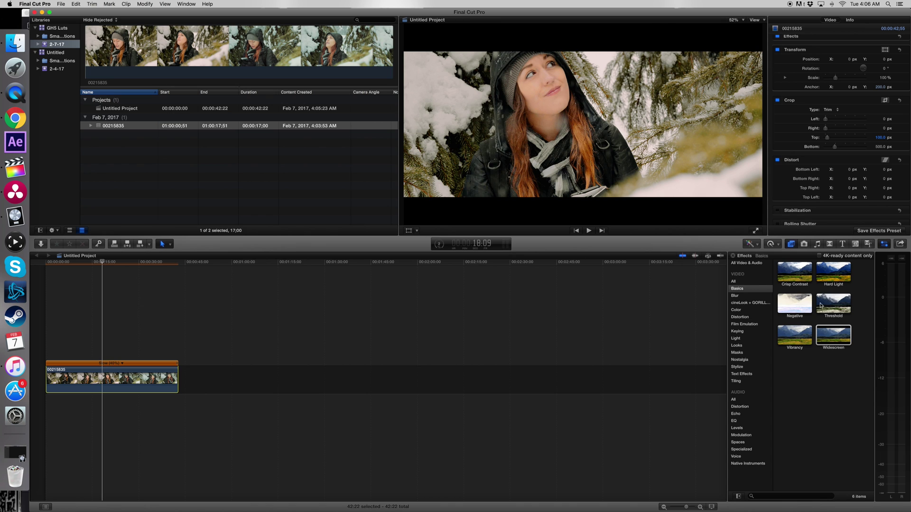
left_click(759, 281)
scroll(844, 331, "down", 10)
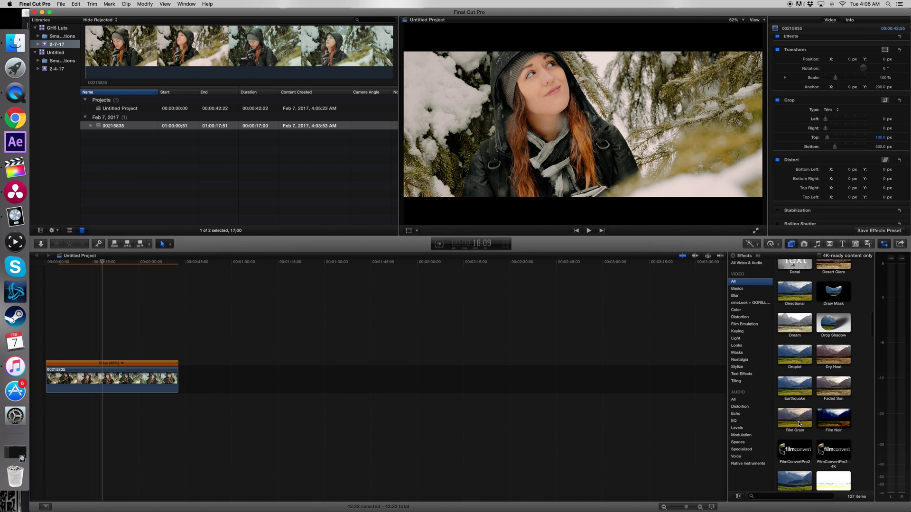
Apply Film Grain to clip 00215835 with Style Realistic Grain and Amount 35
left_click_drag(794, 418, 138, 379)
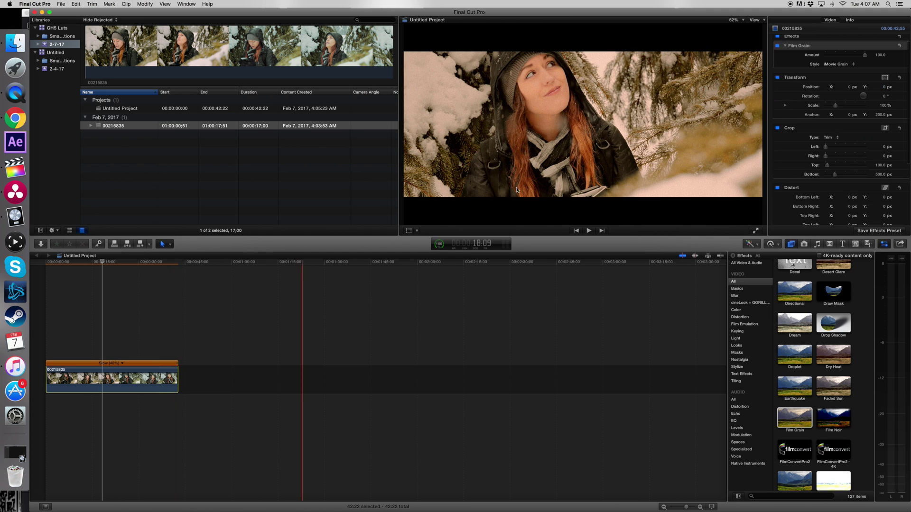
left_click(839, 65)
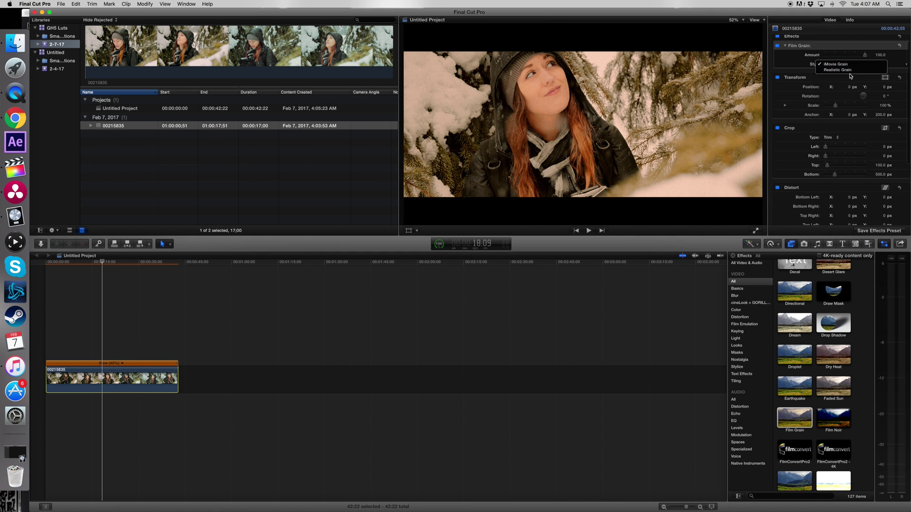
left_click(838, 72)
left_click_drag(864, 55, 849, 57)
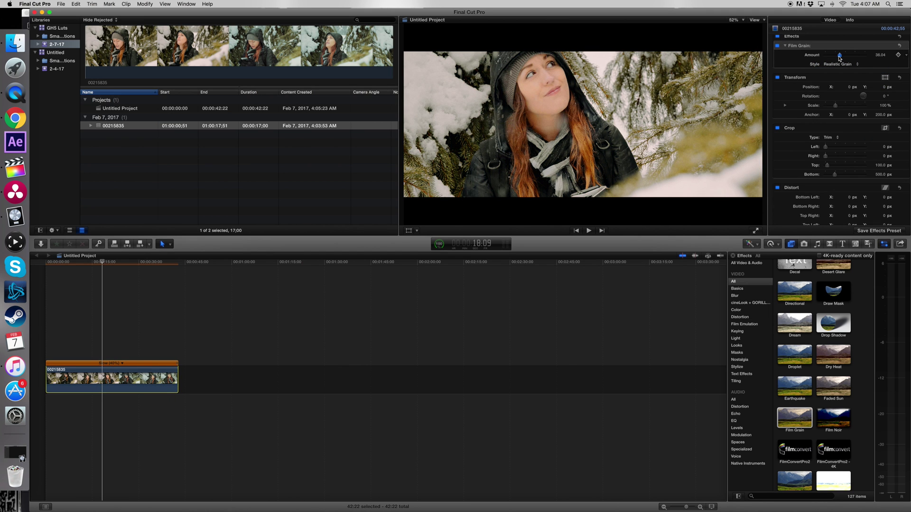
left_click_drag(879, 57, 878, 58)
type("35")
key("Return")
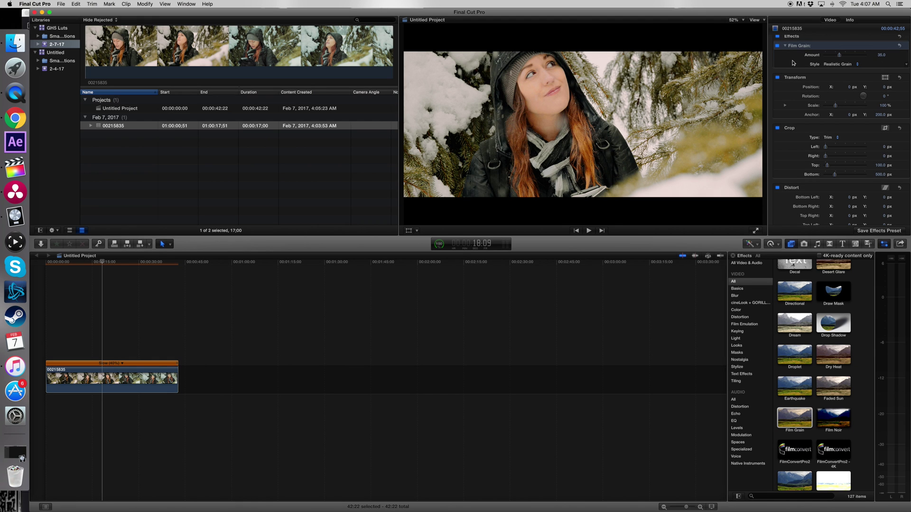
scroll(841, 338, "down", 10)
Apply Vignette to clip 00215835 with Size 0.88 and Falloff 0.75, then rewind the playhead
scroll(841, 338, "down", 8)
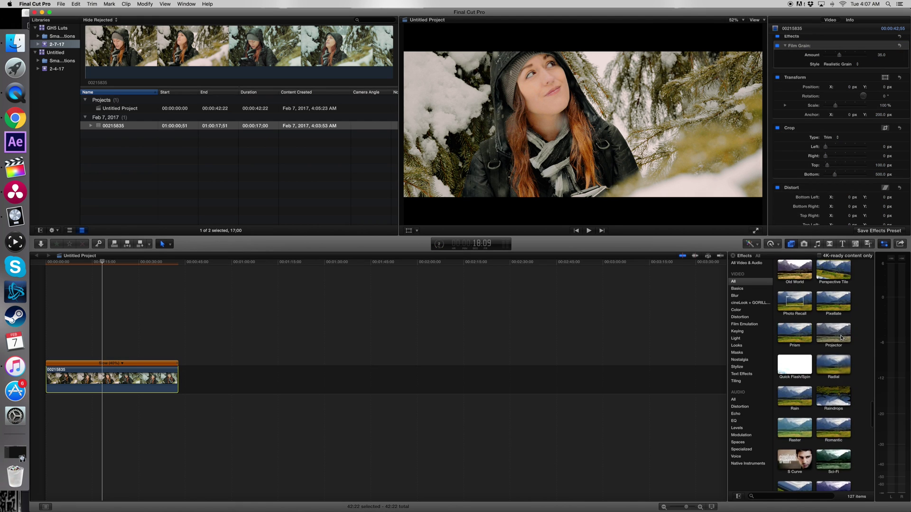
scroll(838, 347, "down", 10)
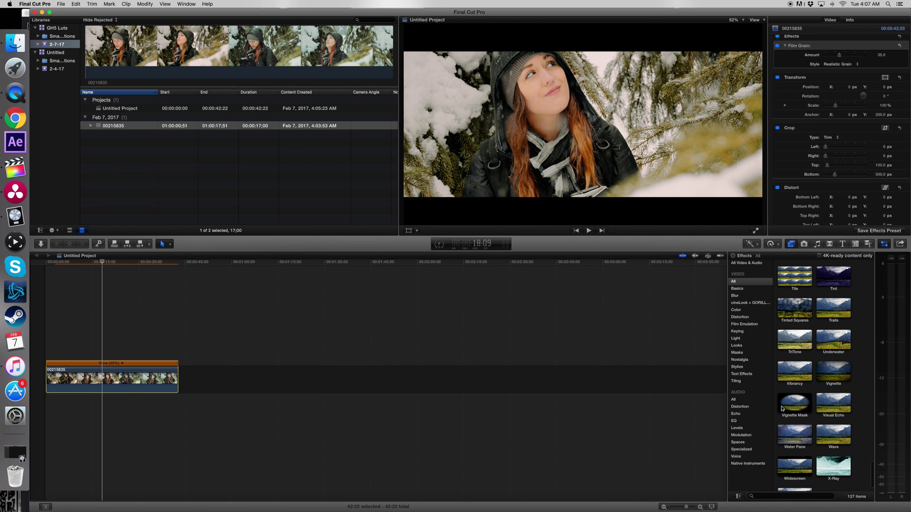
left_click_drag(834, 379, 135, 382)
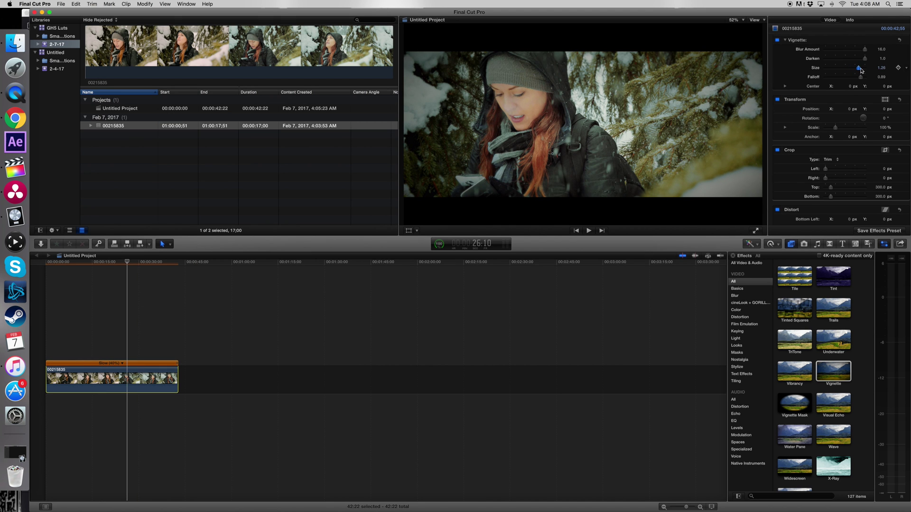
left_click_drag(861, 79, 859, 79)
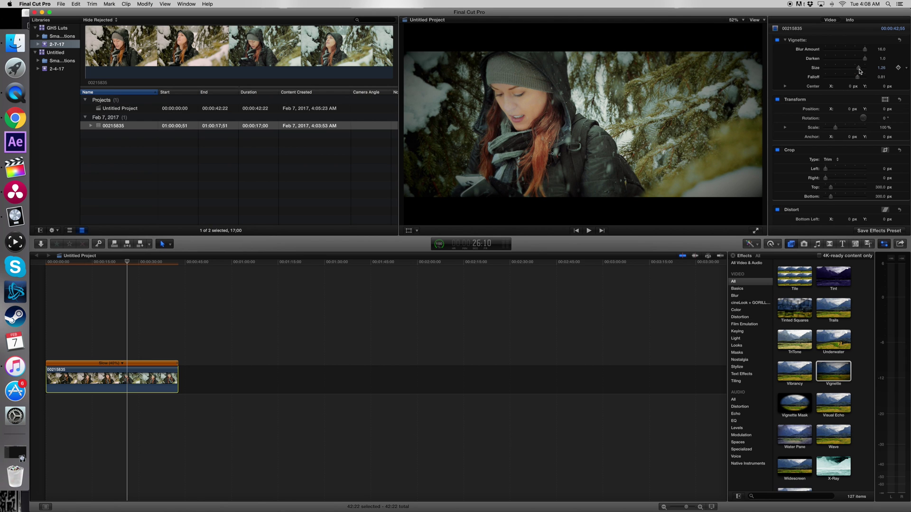
mouse_move(861, 71)
left_mouse_down()
mouse_move(853, 70)
mouse_move(858, 79)
left_mouse_up()
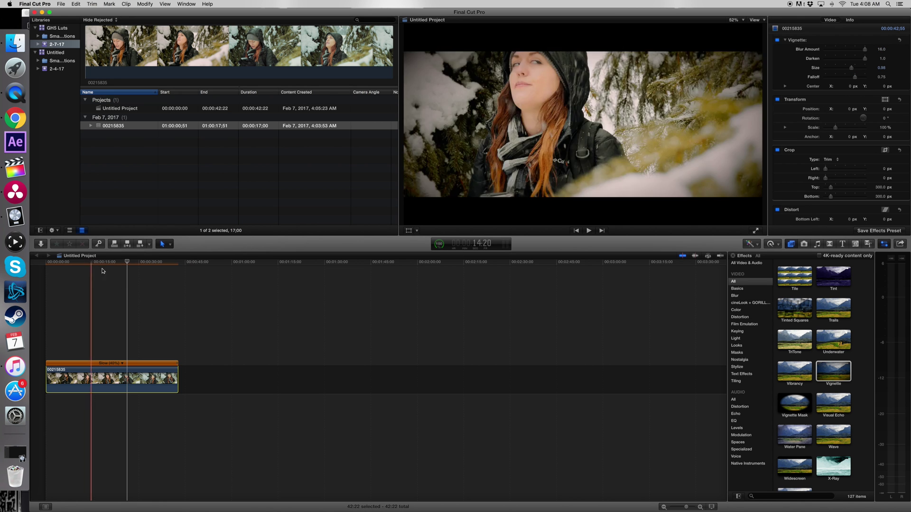
left_click_drag(126, 276, 37, 275)
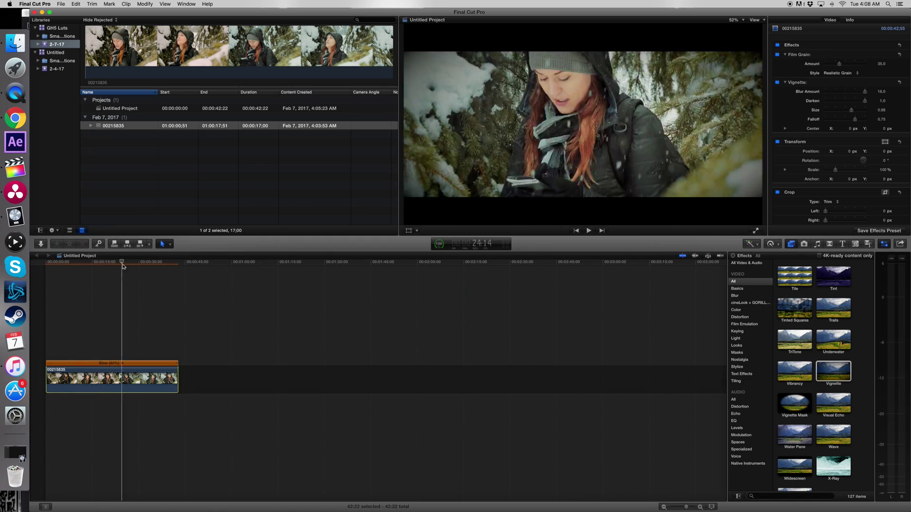
Scrub through and play clip 00215835 to review the film grain and vignette
left_click_drag(130, 265, 151, 270)
key("space")
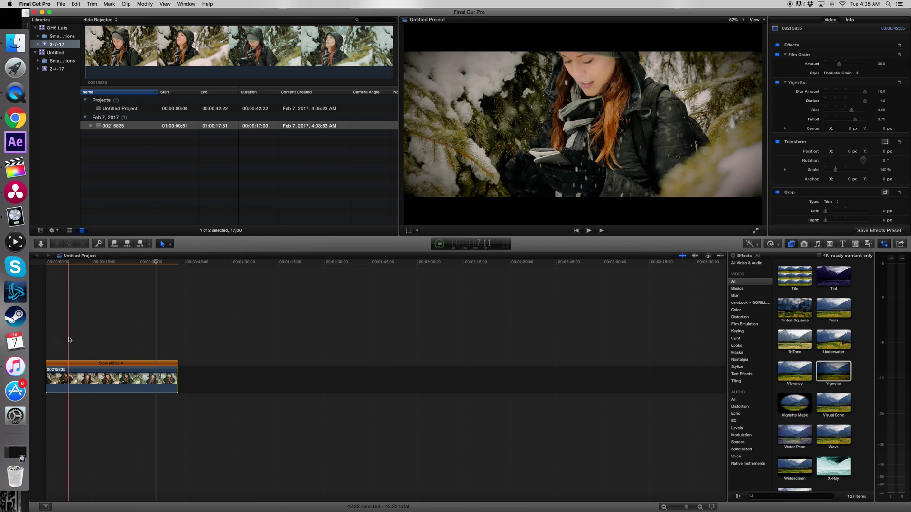
left_click_drag(94, 265, 45, 266)
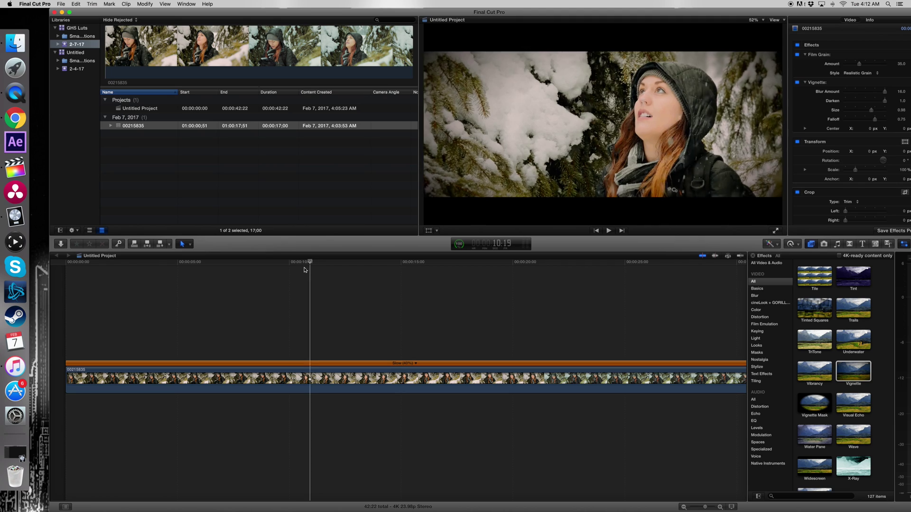
left_click_drag(306, 261, 626, 290)
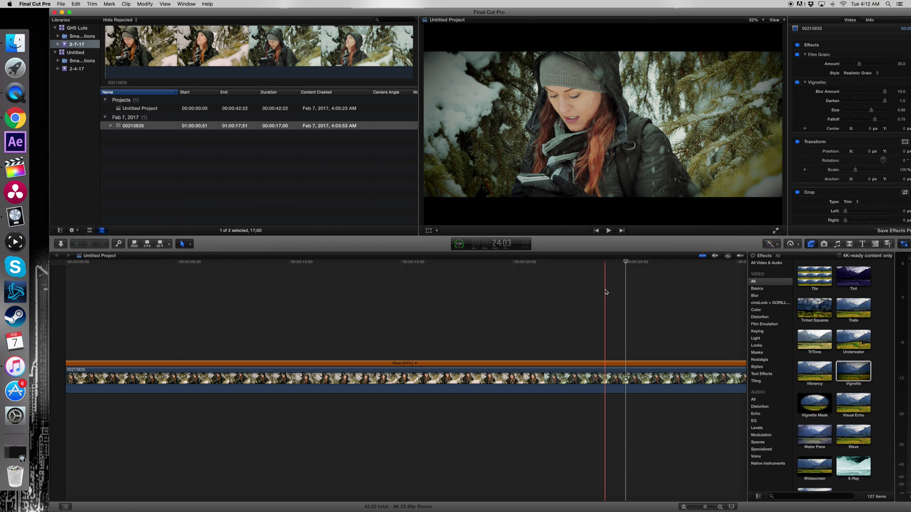
left_click_drag(605, 292, 563, 287)
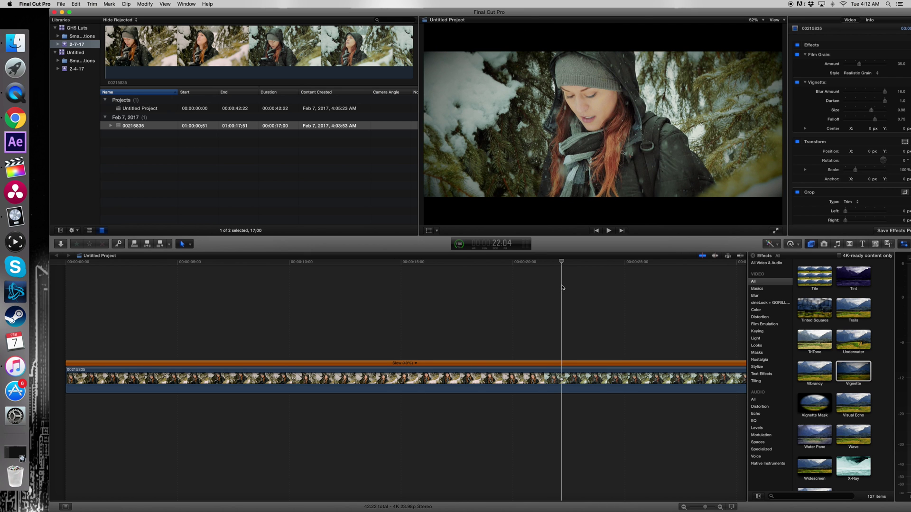
left_click(451, 264)
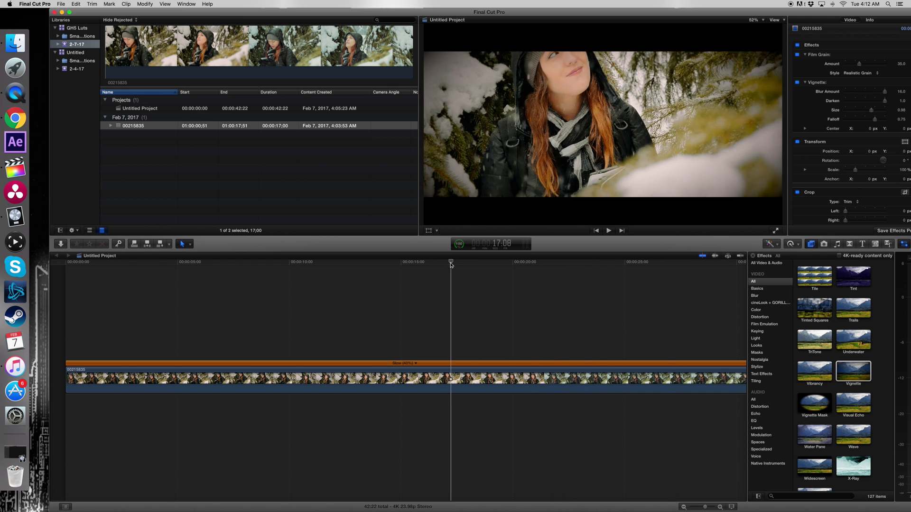
left_click_drag(450, 264, 450, 265)
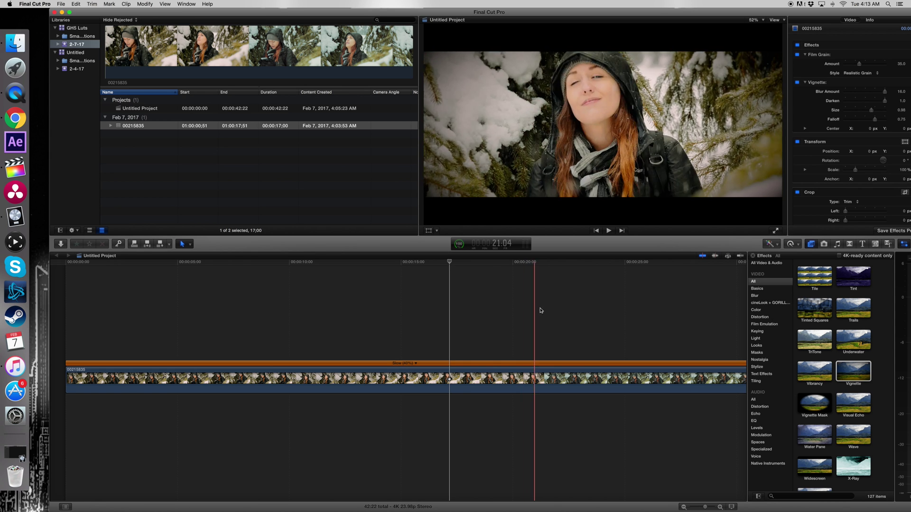
left_click(529, 264)
left_click(588, 270)
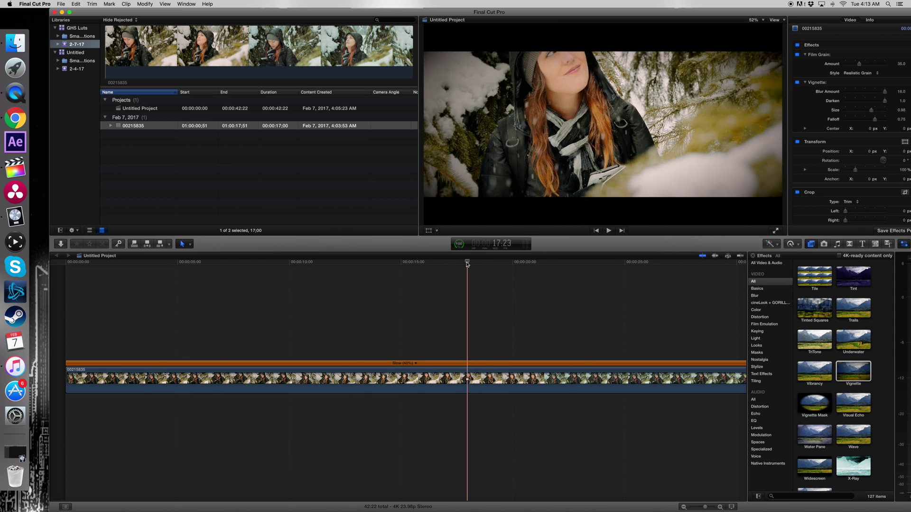
left_click(364, 275)
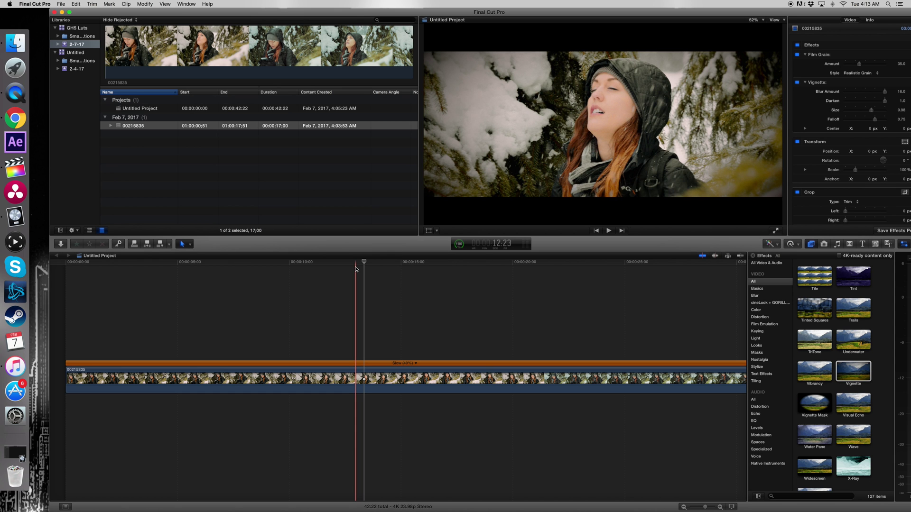
left_click_drag(356, 268, 292, 267)
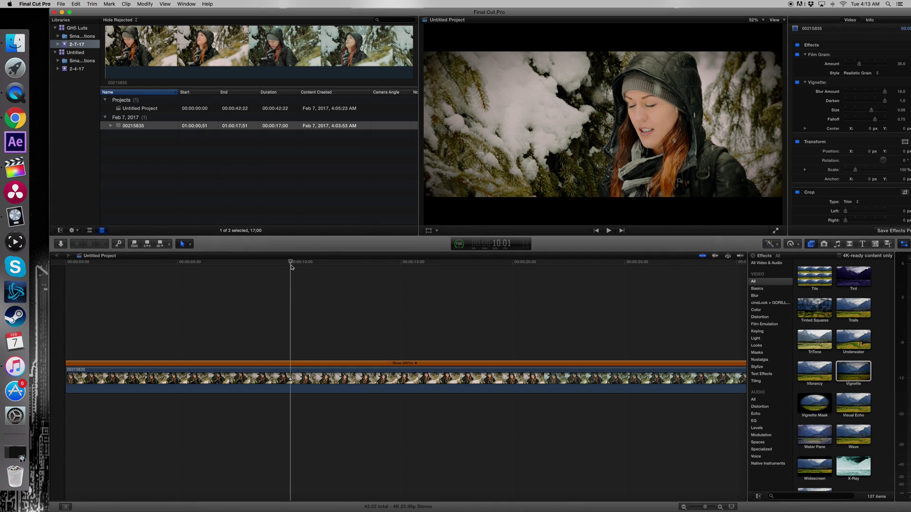
key("space")
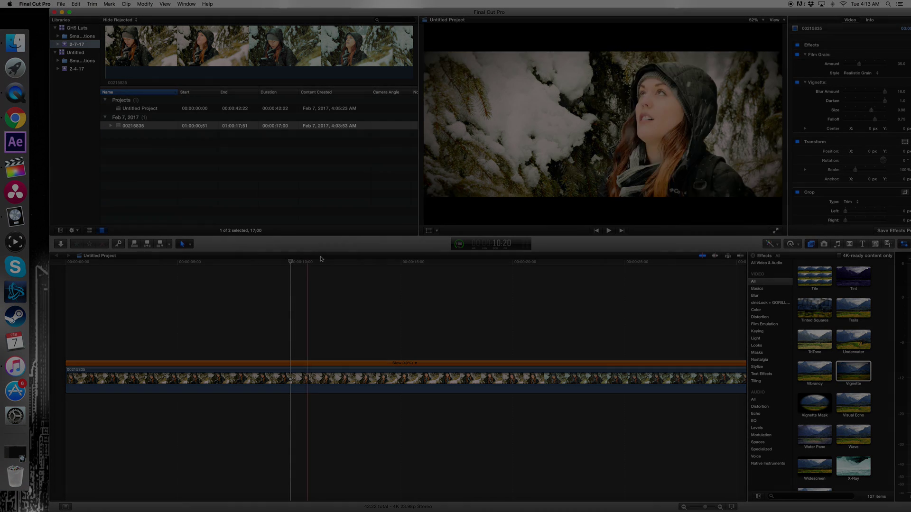